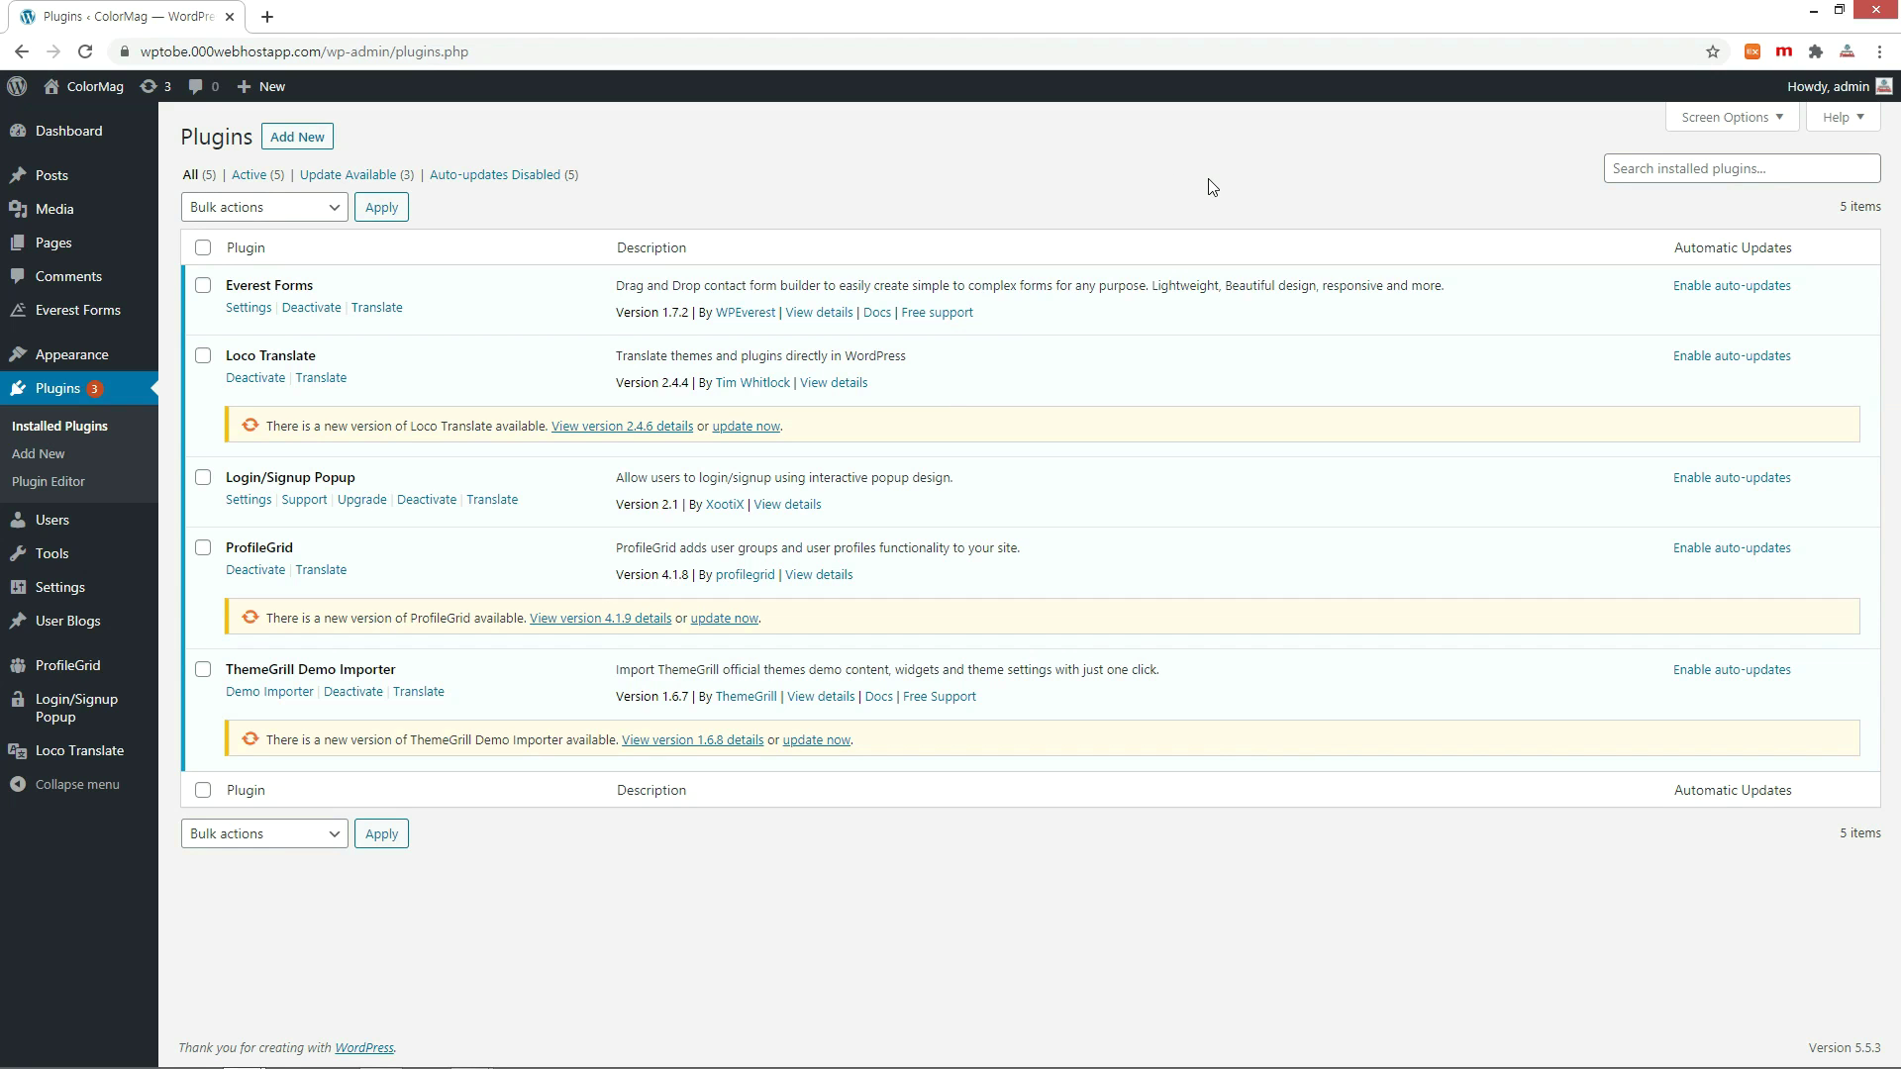
# Find 'Tablepress' in the plugin directory, then install and activate it.
pyautogui.click(310, 144)
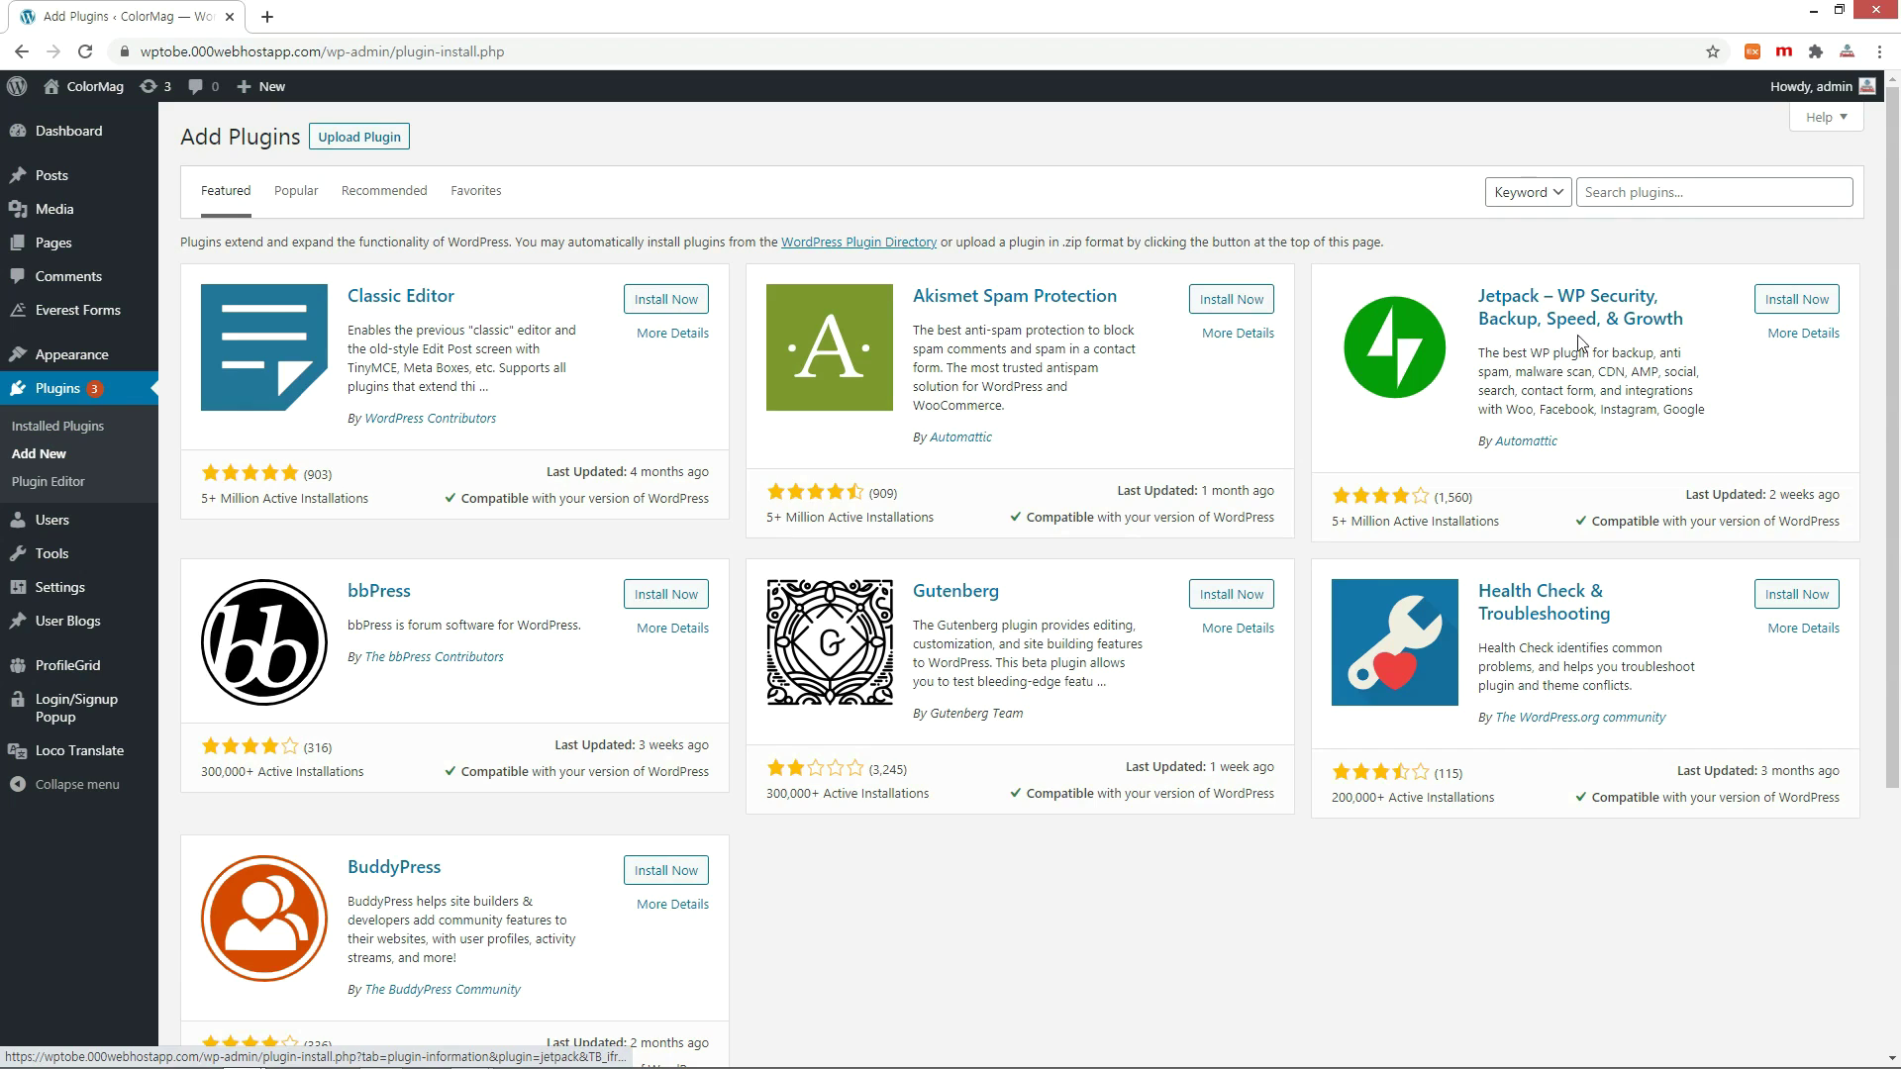
pyautogui.click(1719, 188)
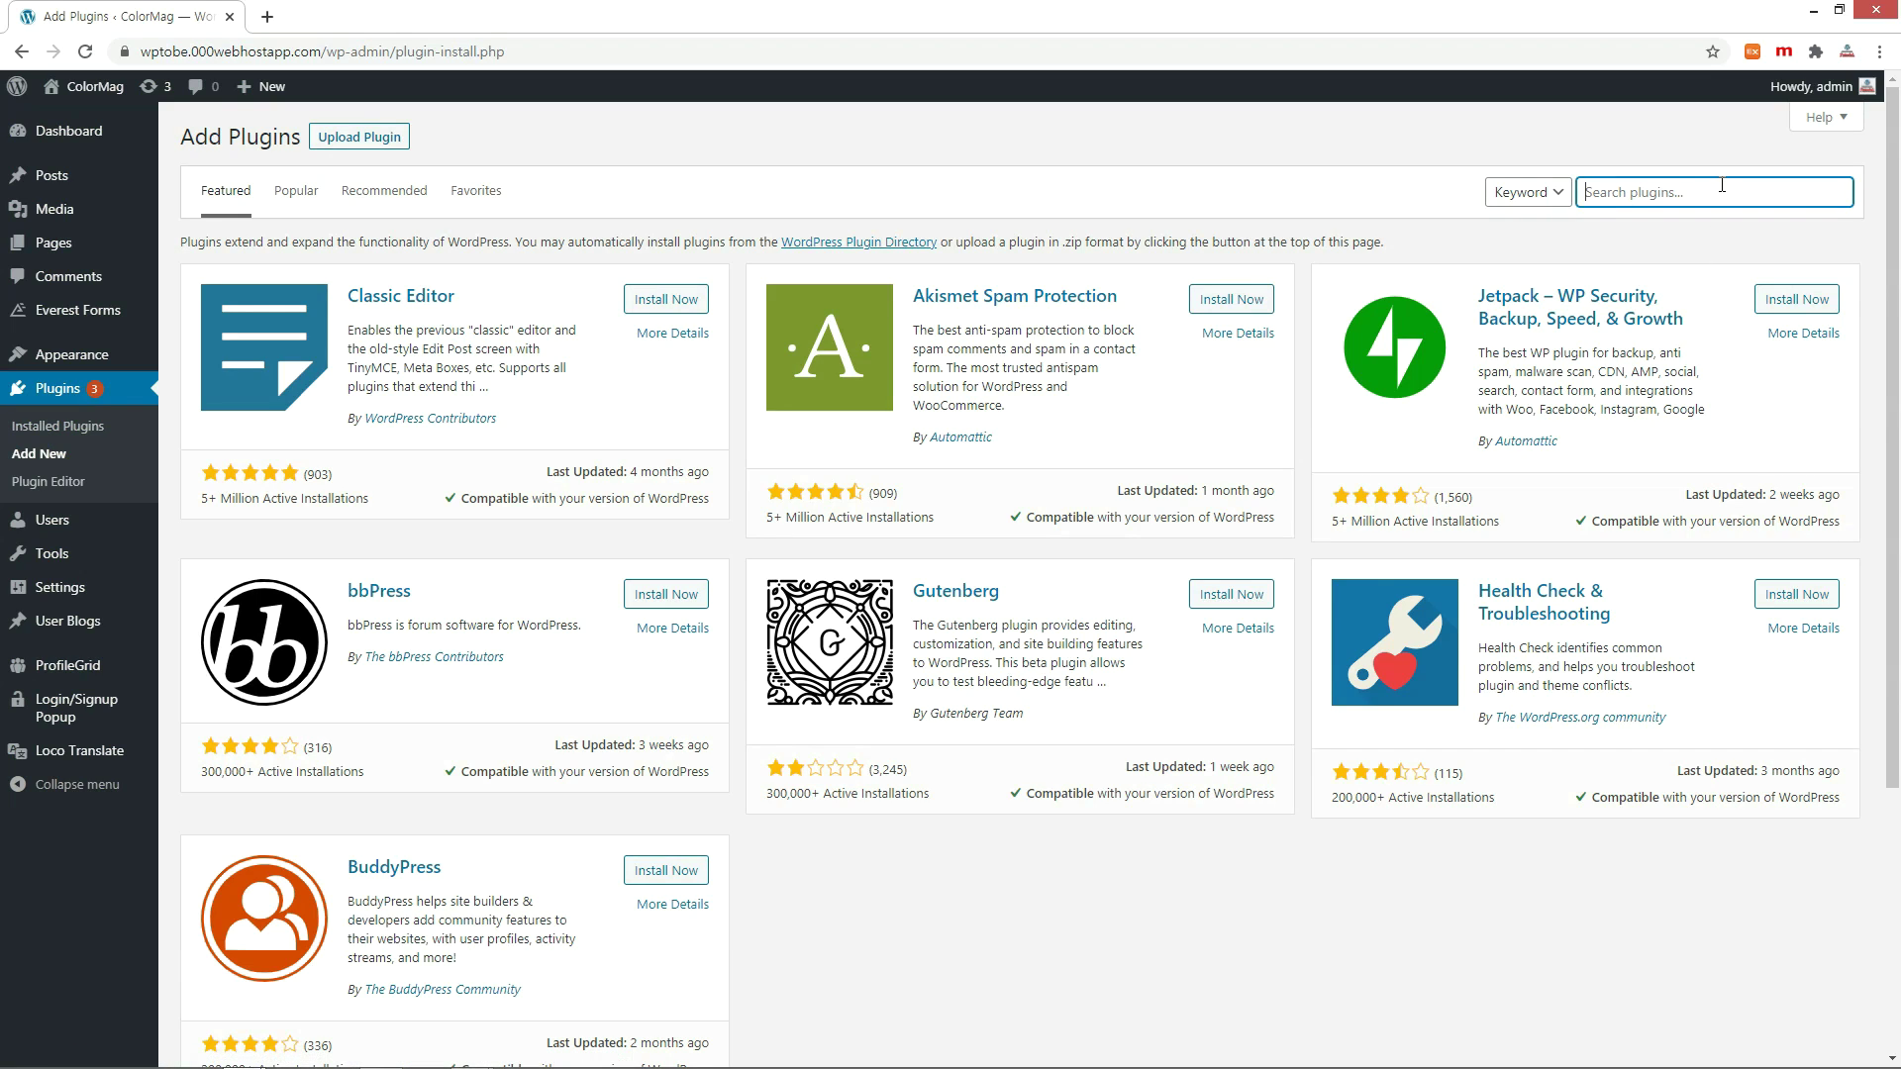
pyautogui.write('Tablepress')
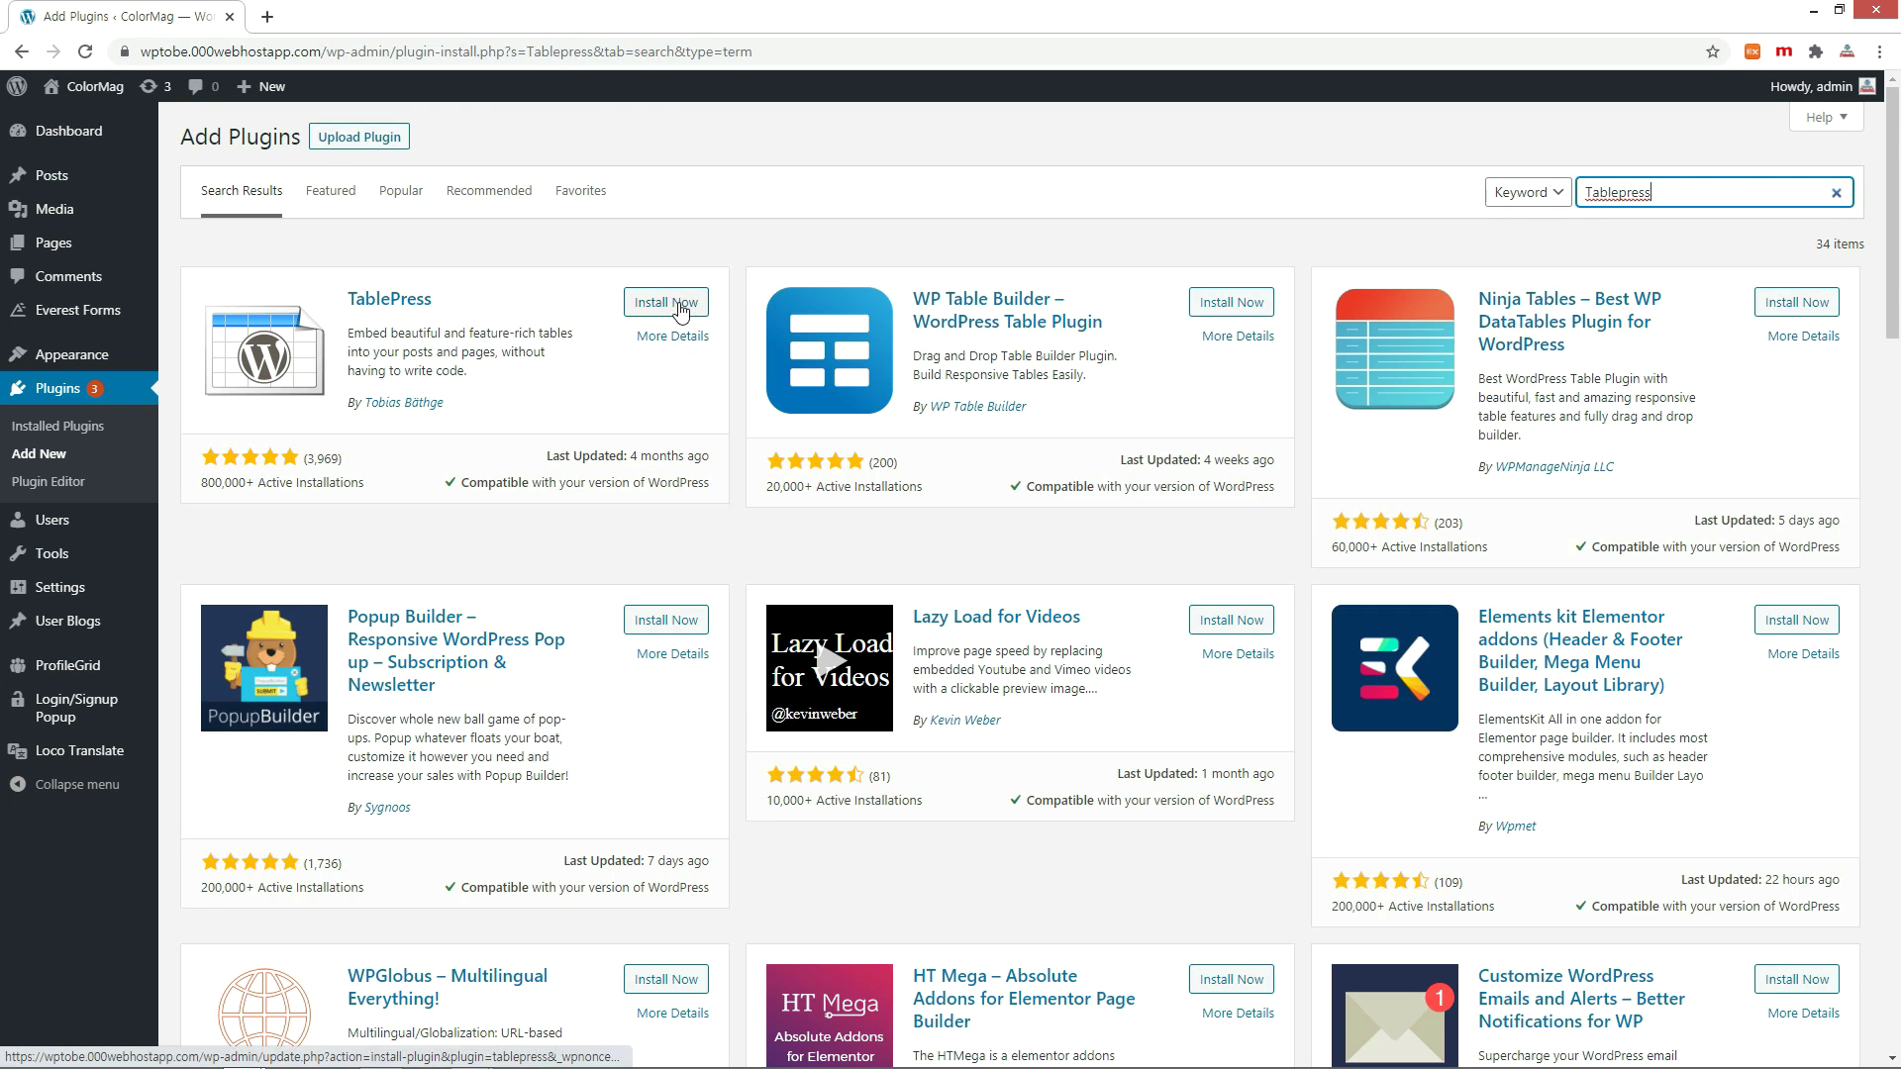
pyautogui.click(679, 307)
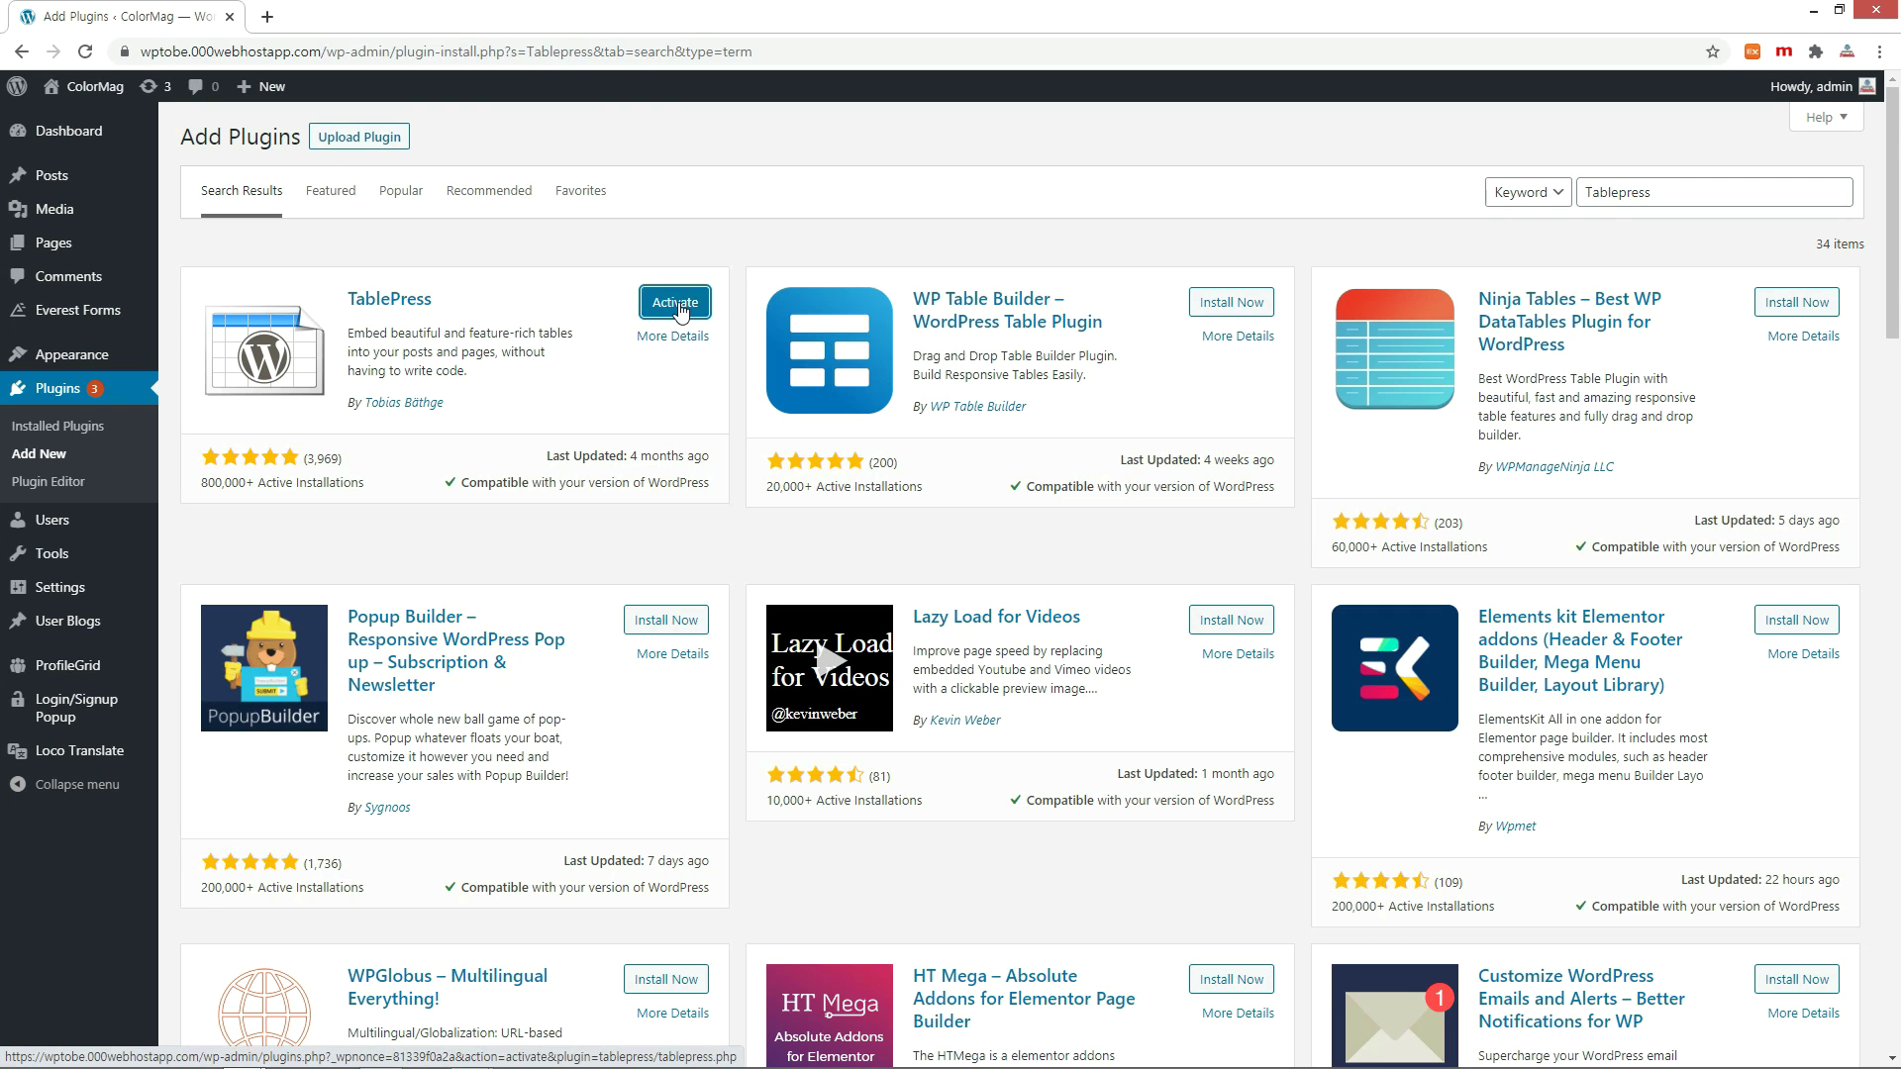
pyautogui.click(675, 303)
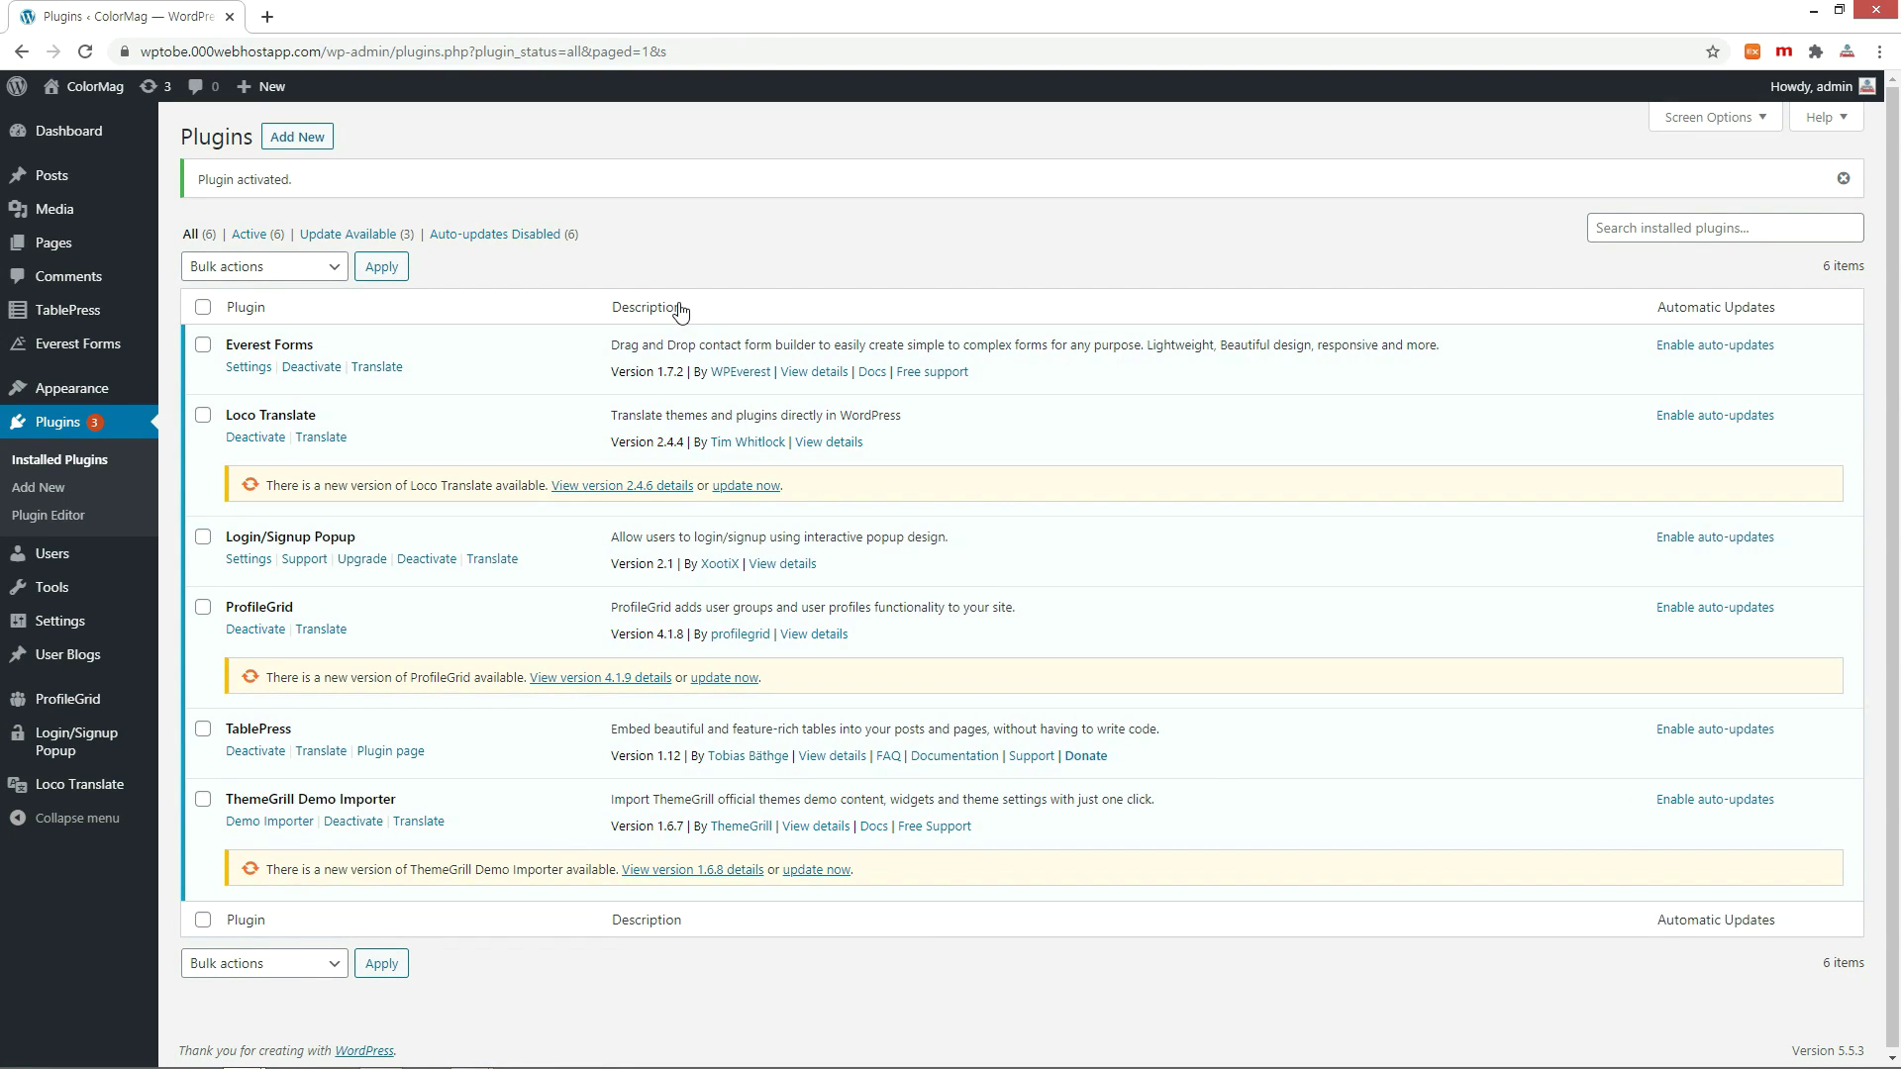
# Paste the name 'Countries and territories ranked by population' and a description, and set 7 rows and 7 columns.
pyautogui.click(69, 313)
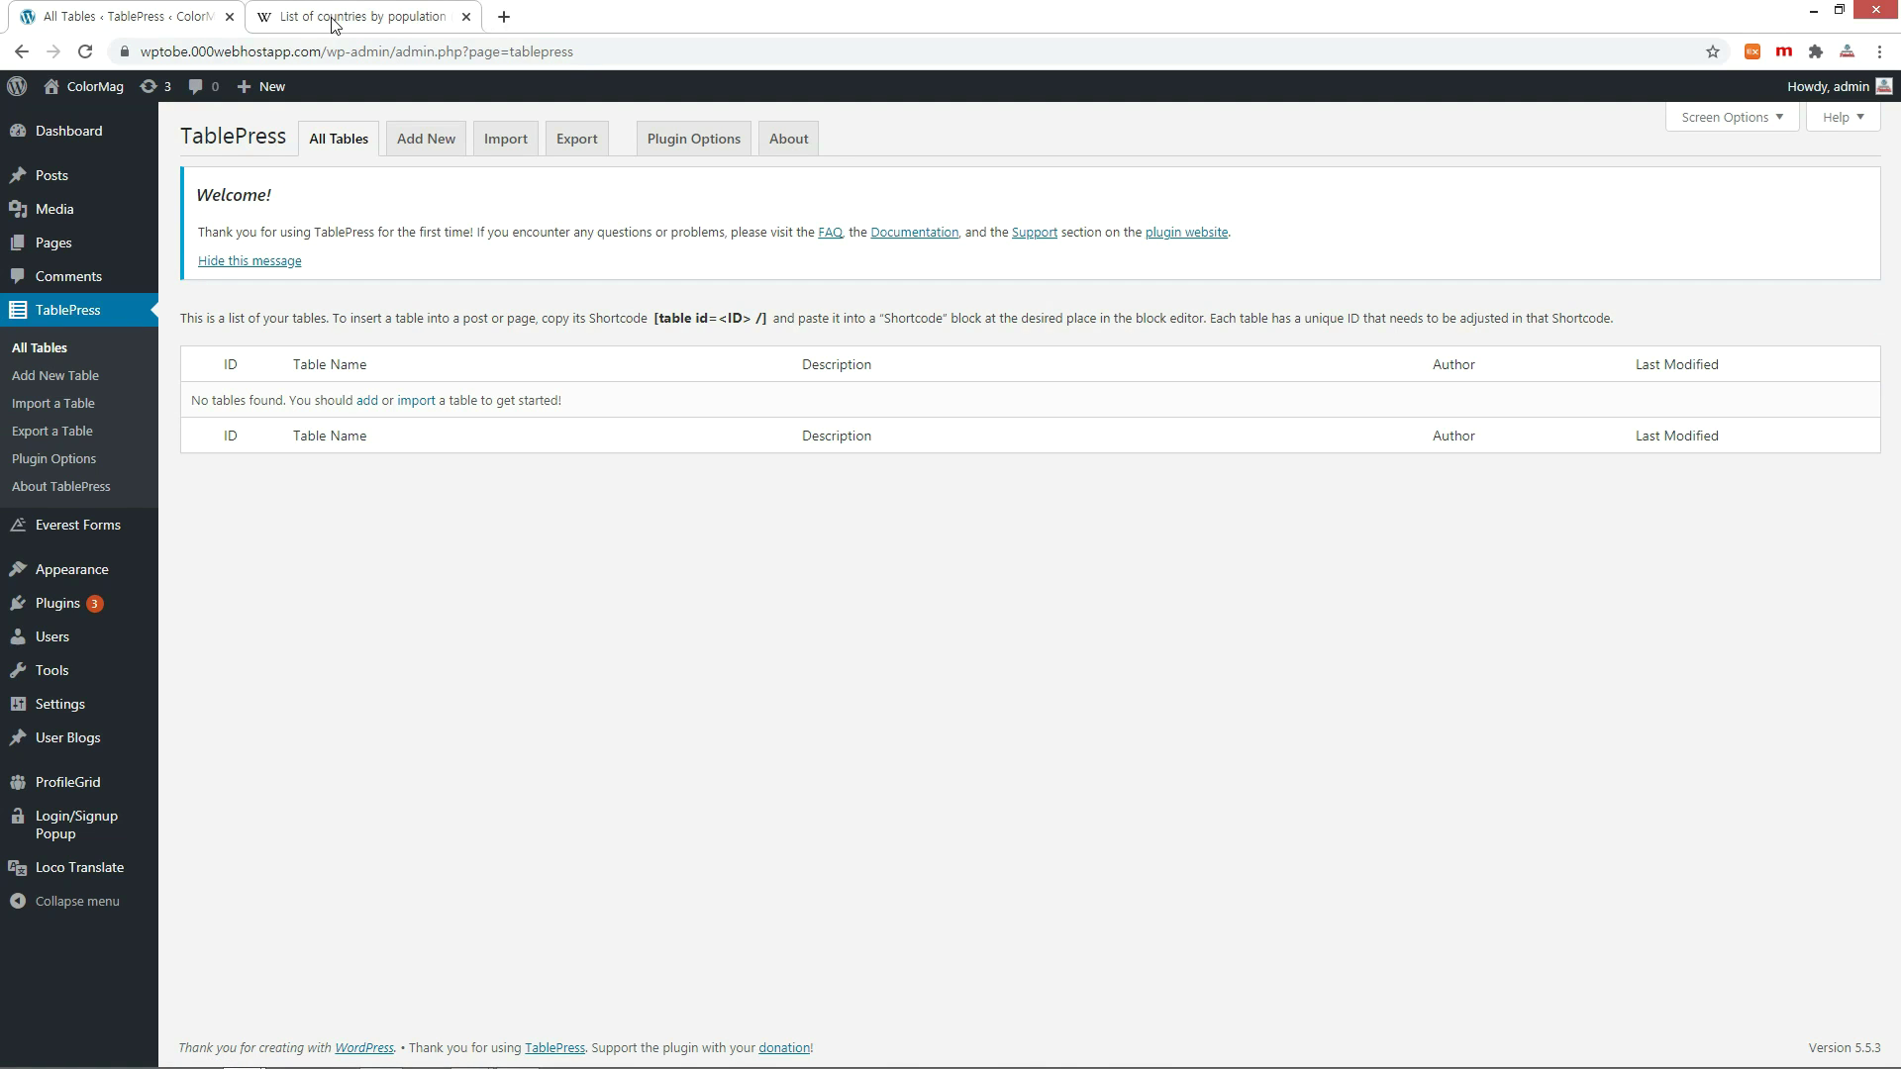
pyautogui.click(366, 17)
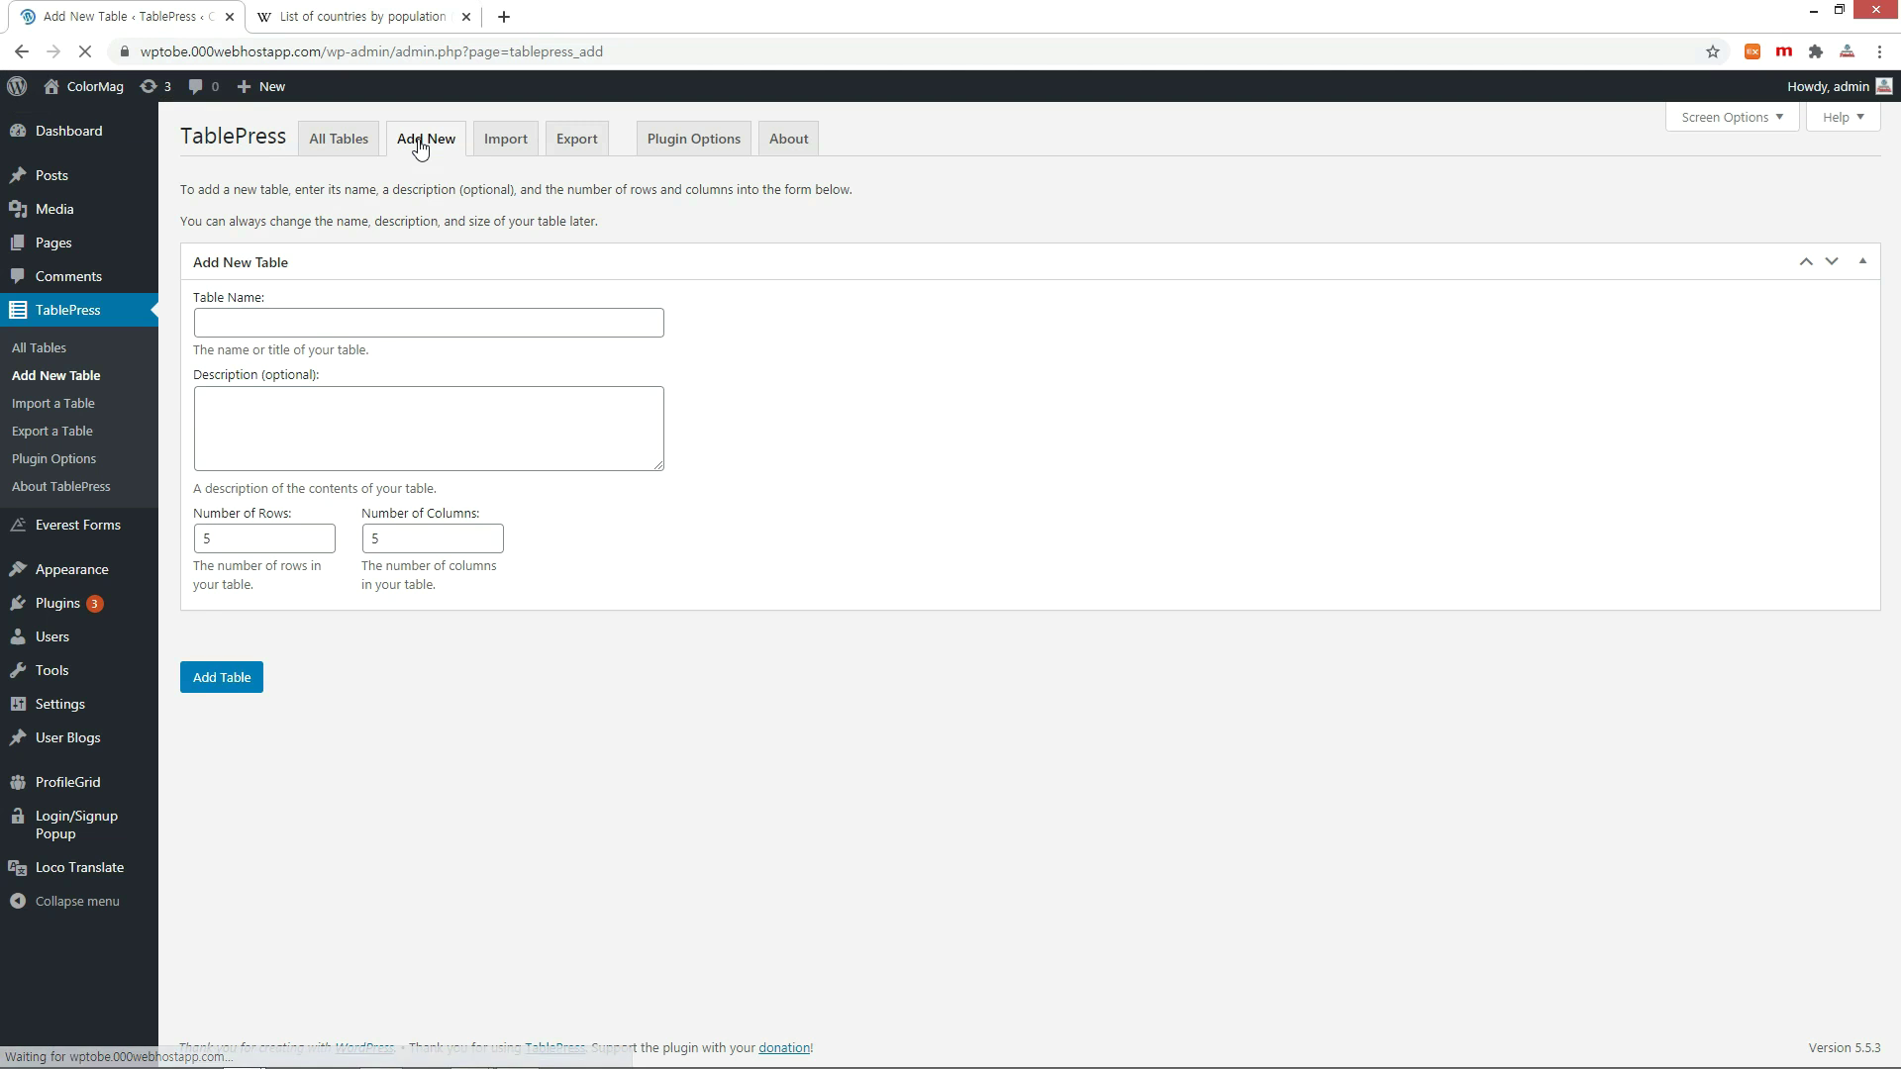
pyautogui.click(492, 323)
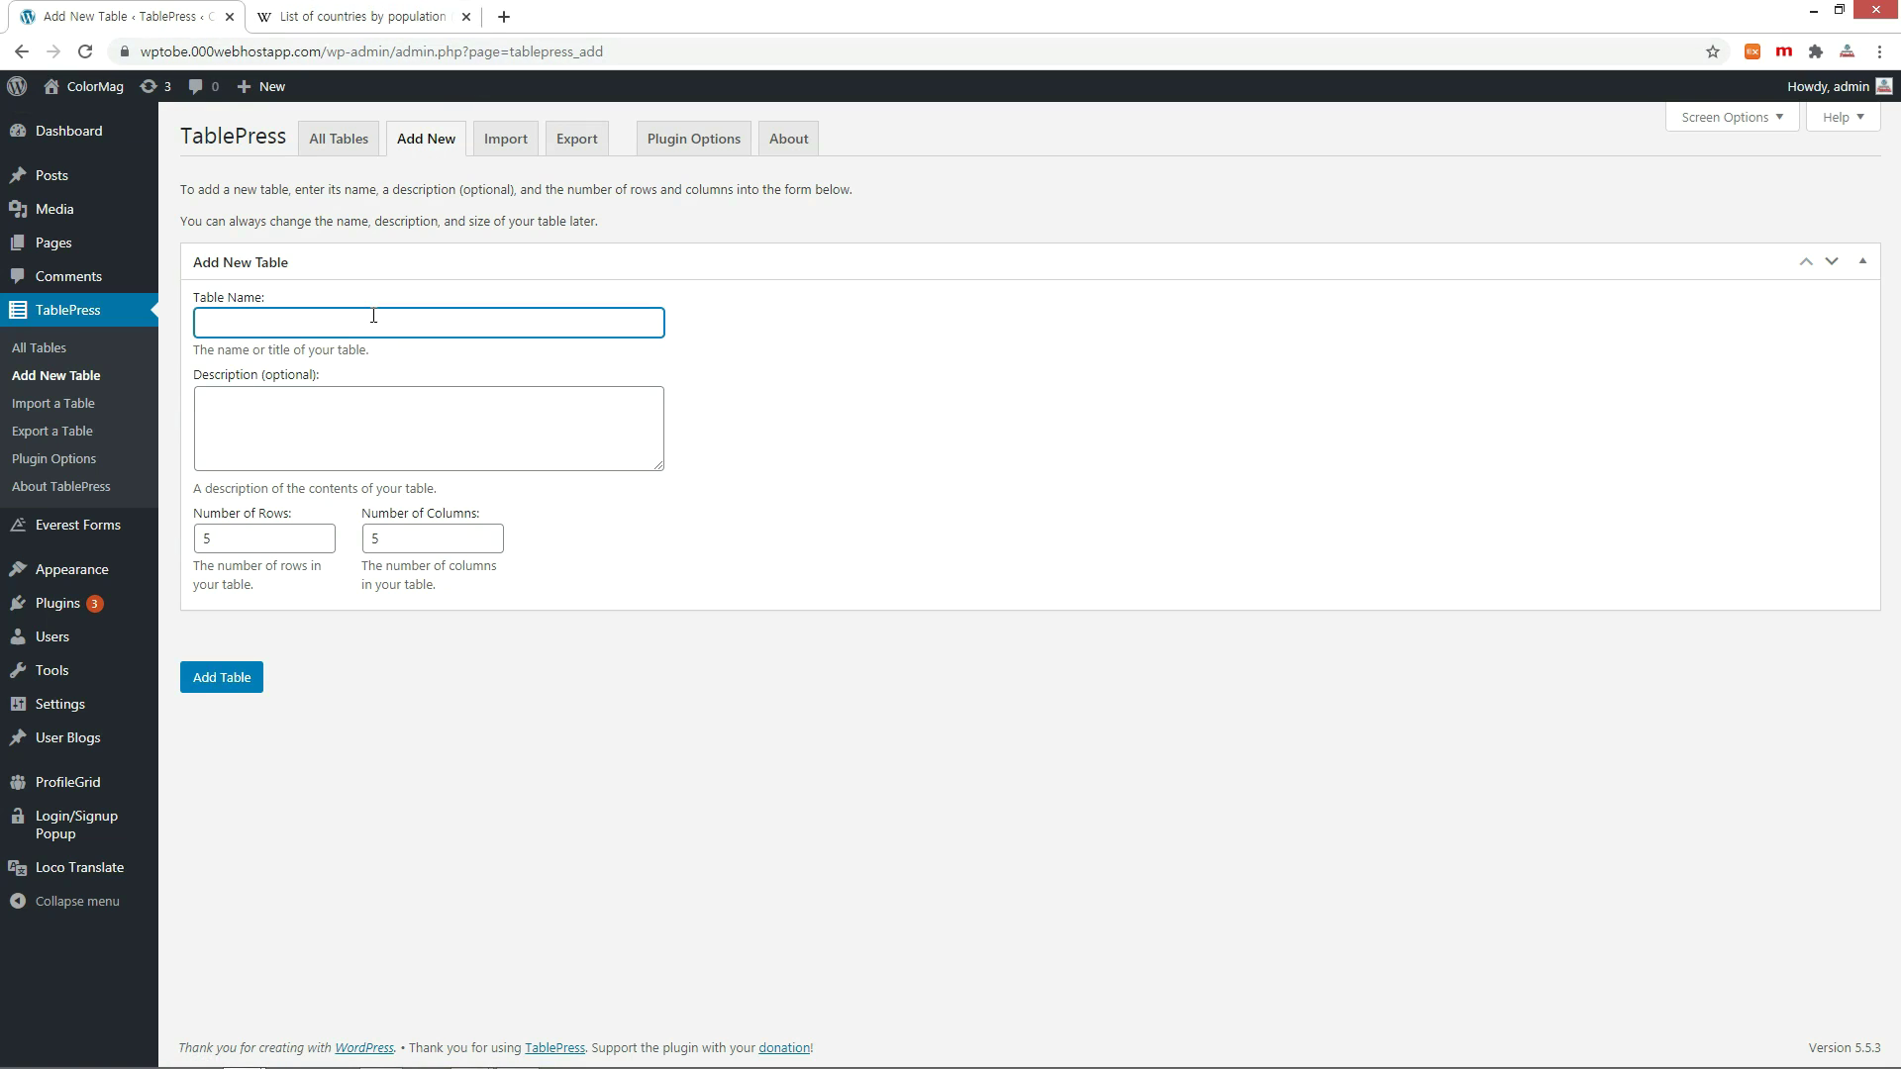
pyautogui.write('Countries and territories ranked by population')
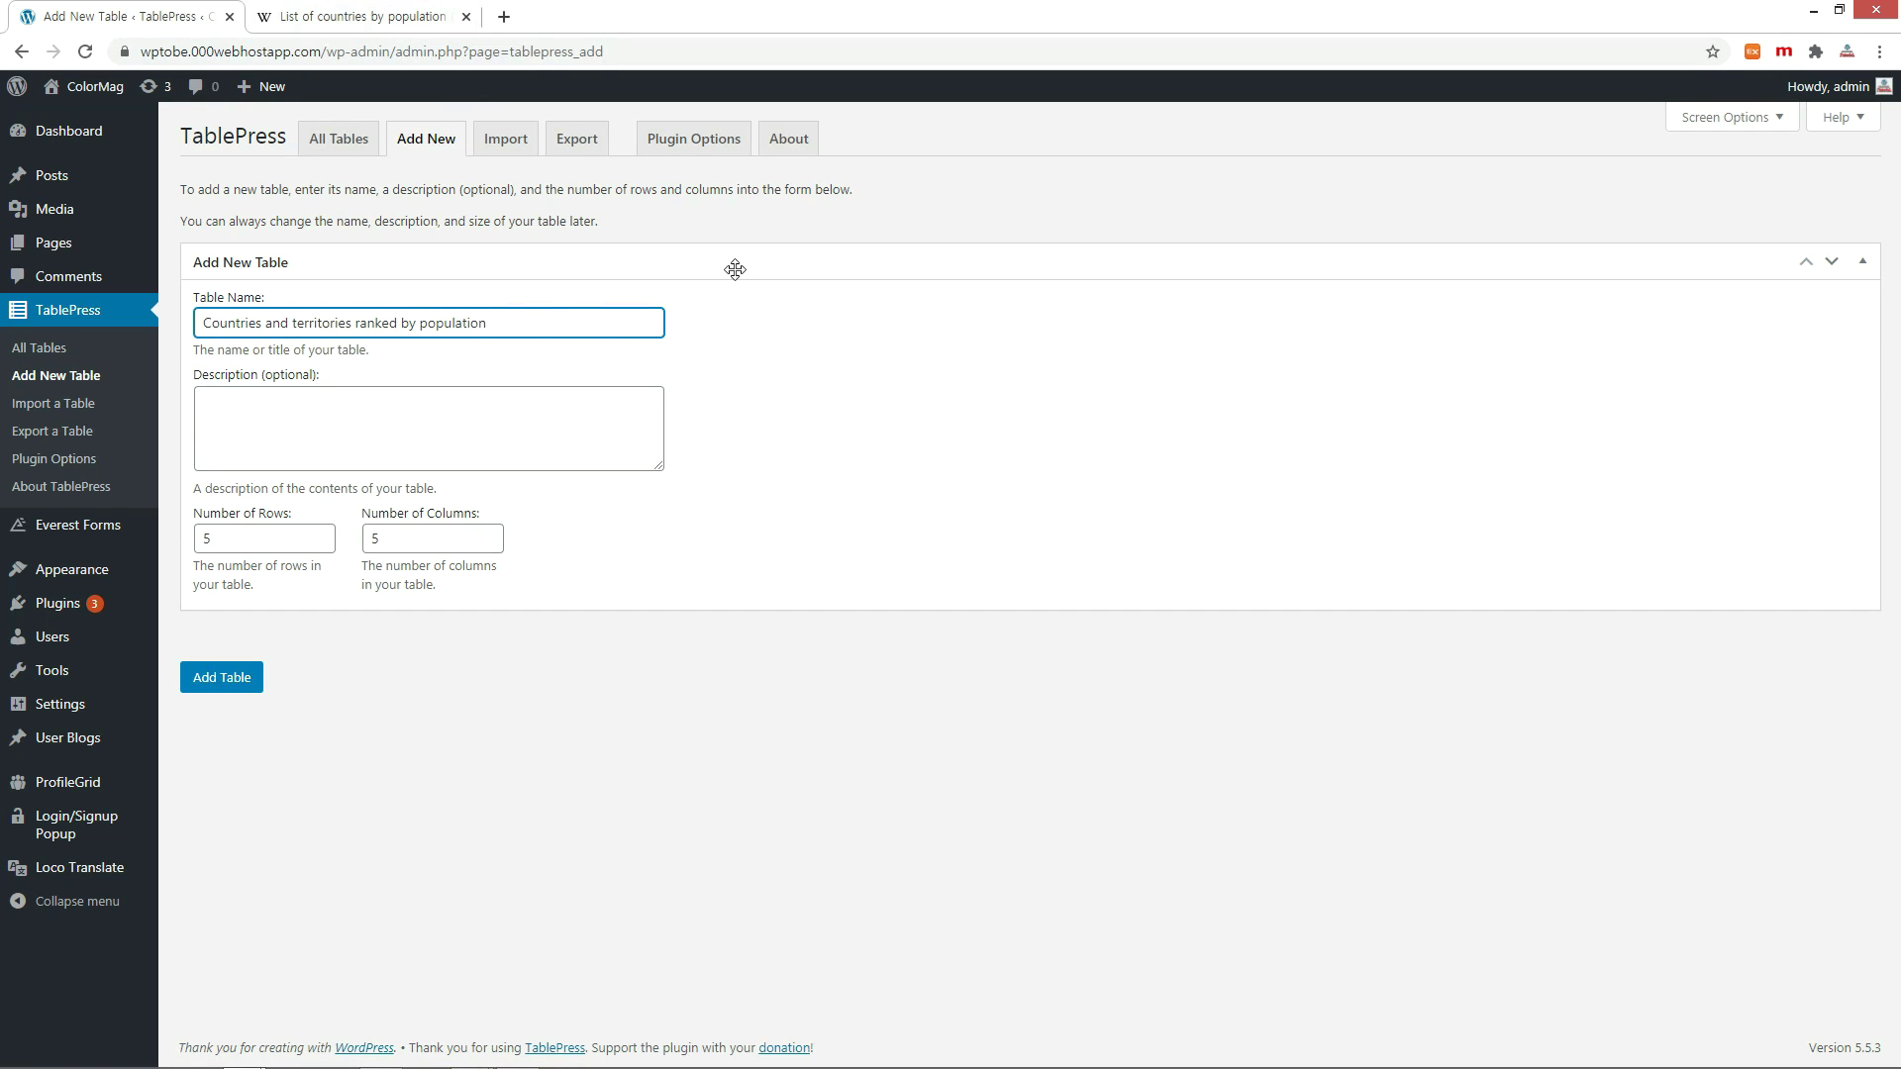
pyautogui.click(442, 424)
pyautogui.hotkey('ctrl', 'v')
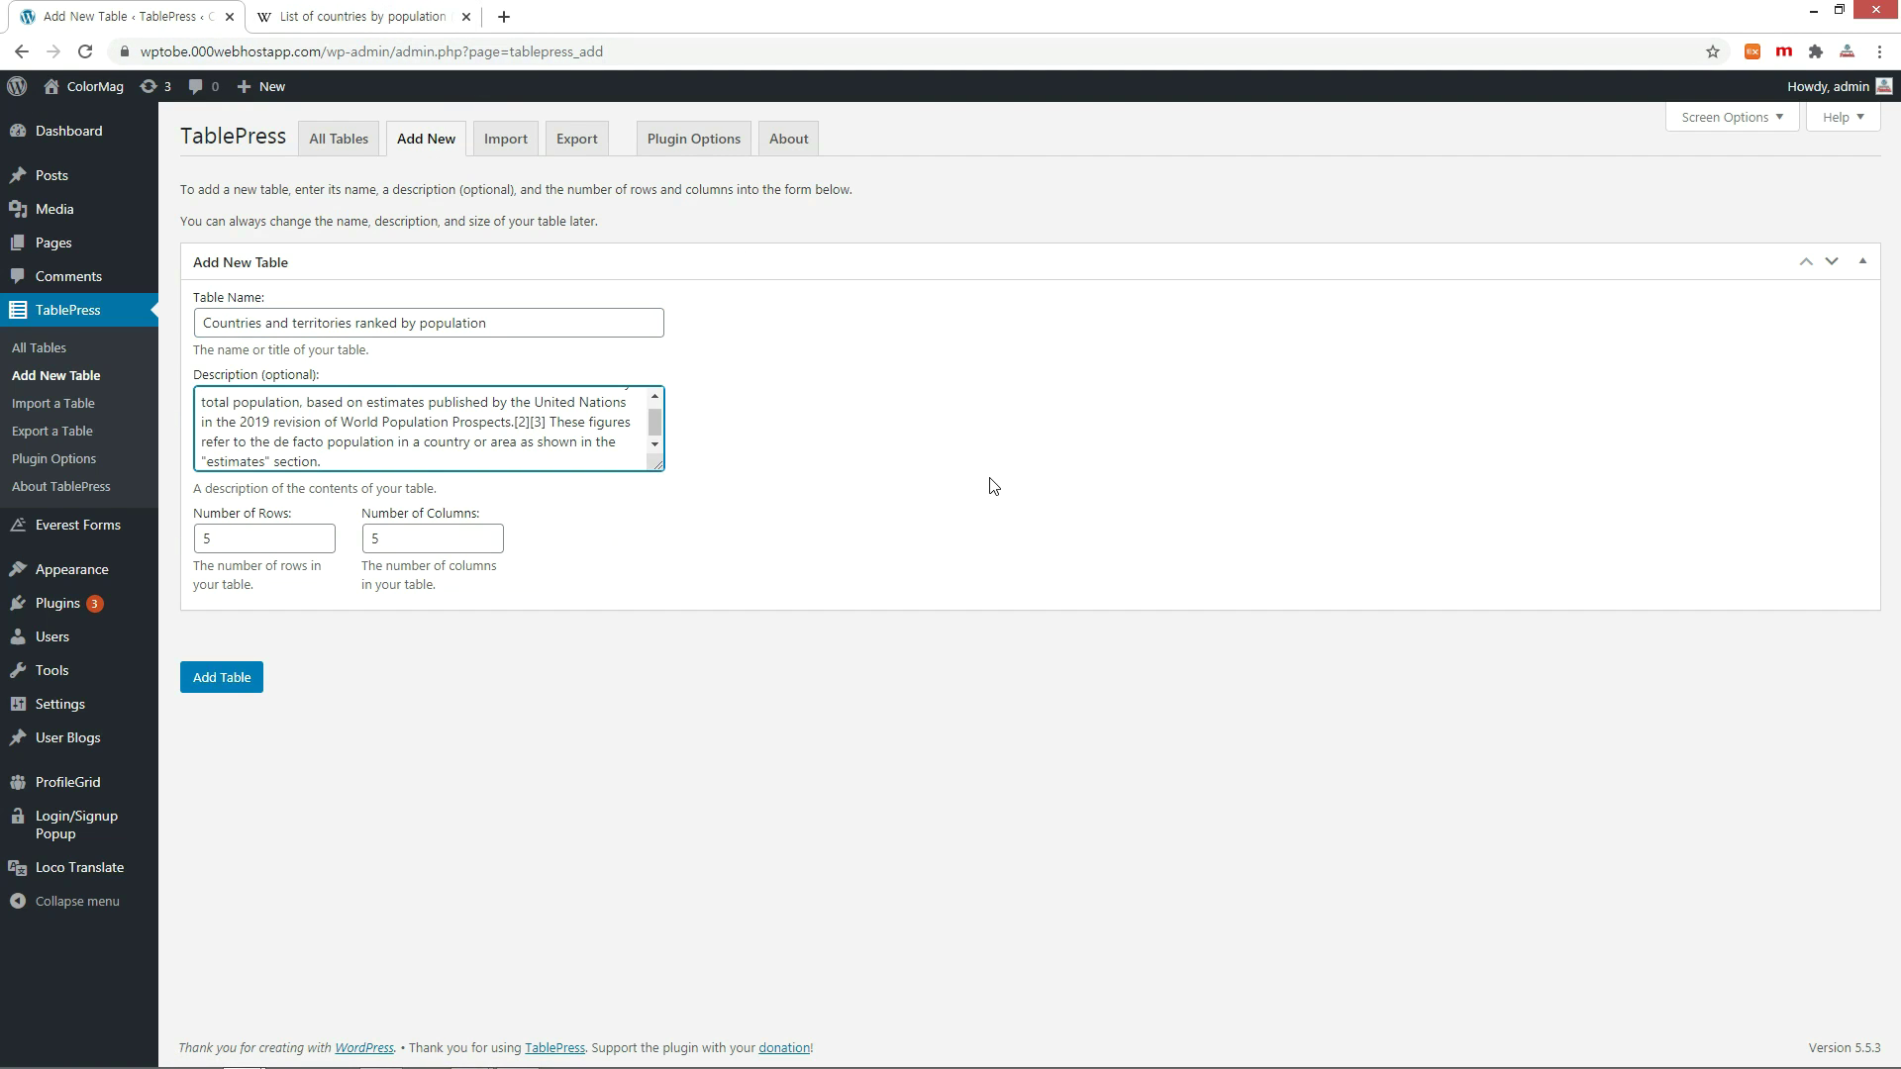
pyautogui.press('Tab')
pyautogui.write('7')
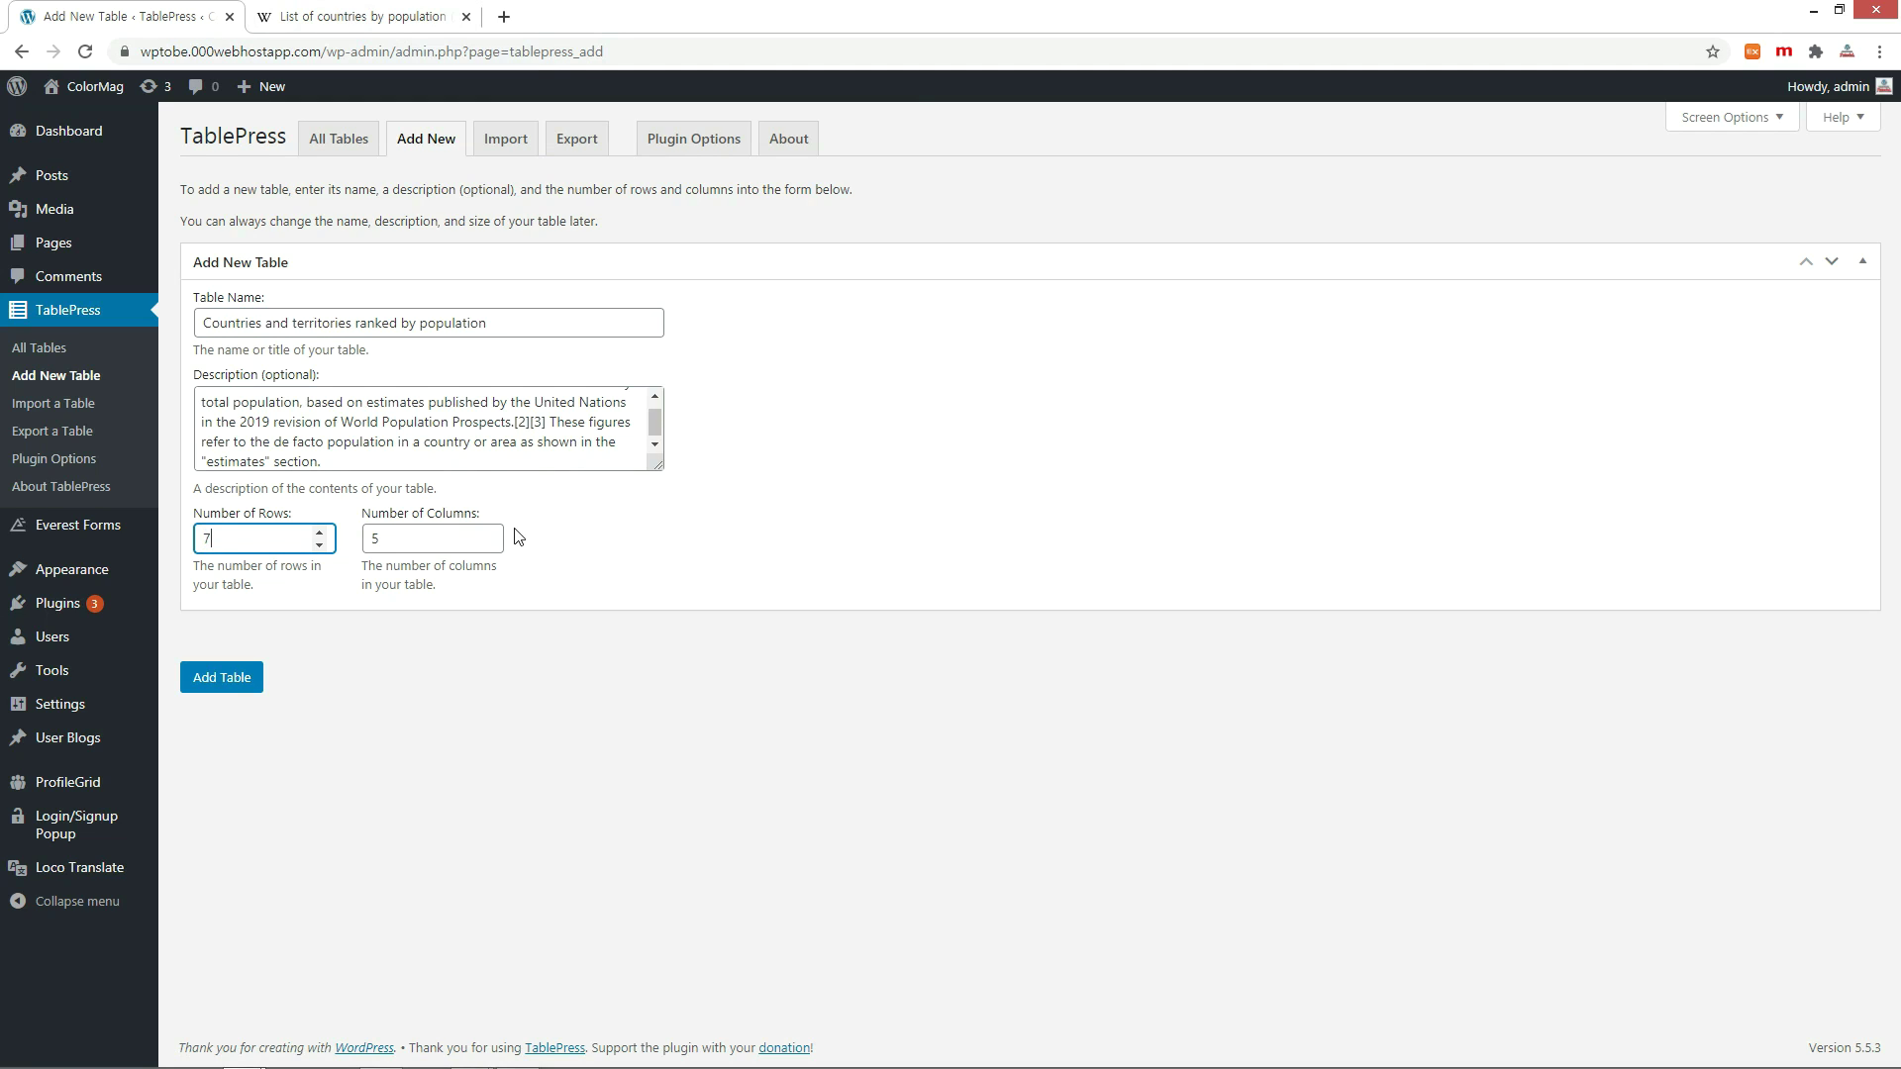
pyautogui.press('Tab')
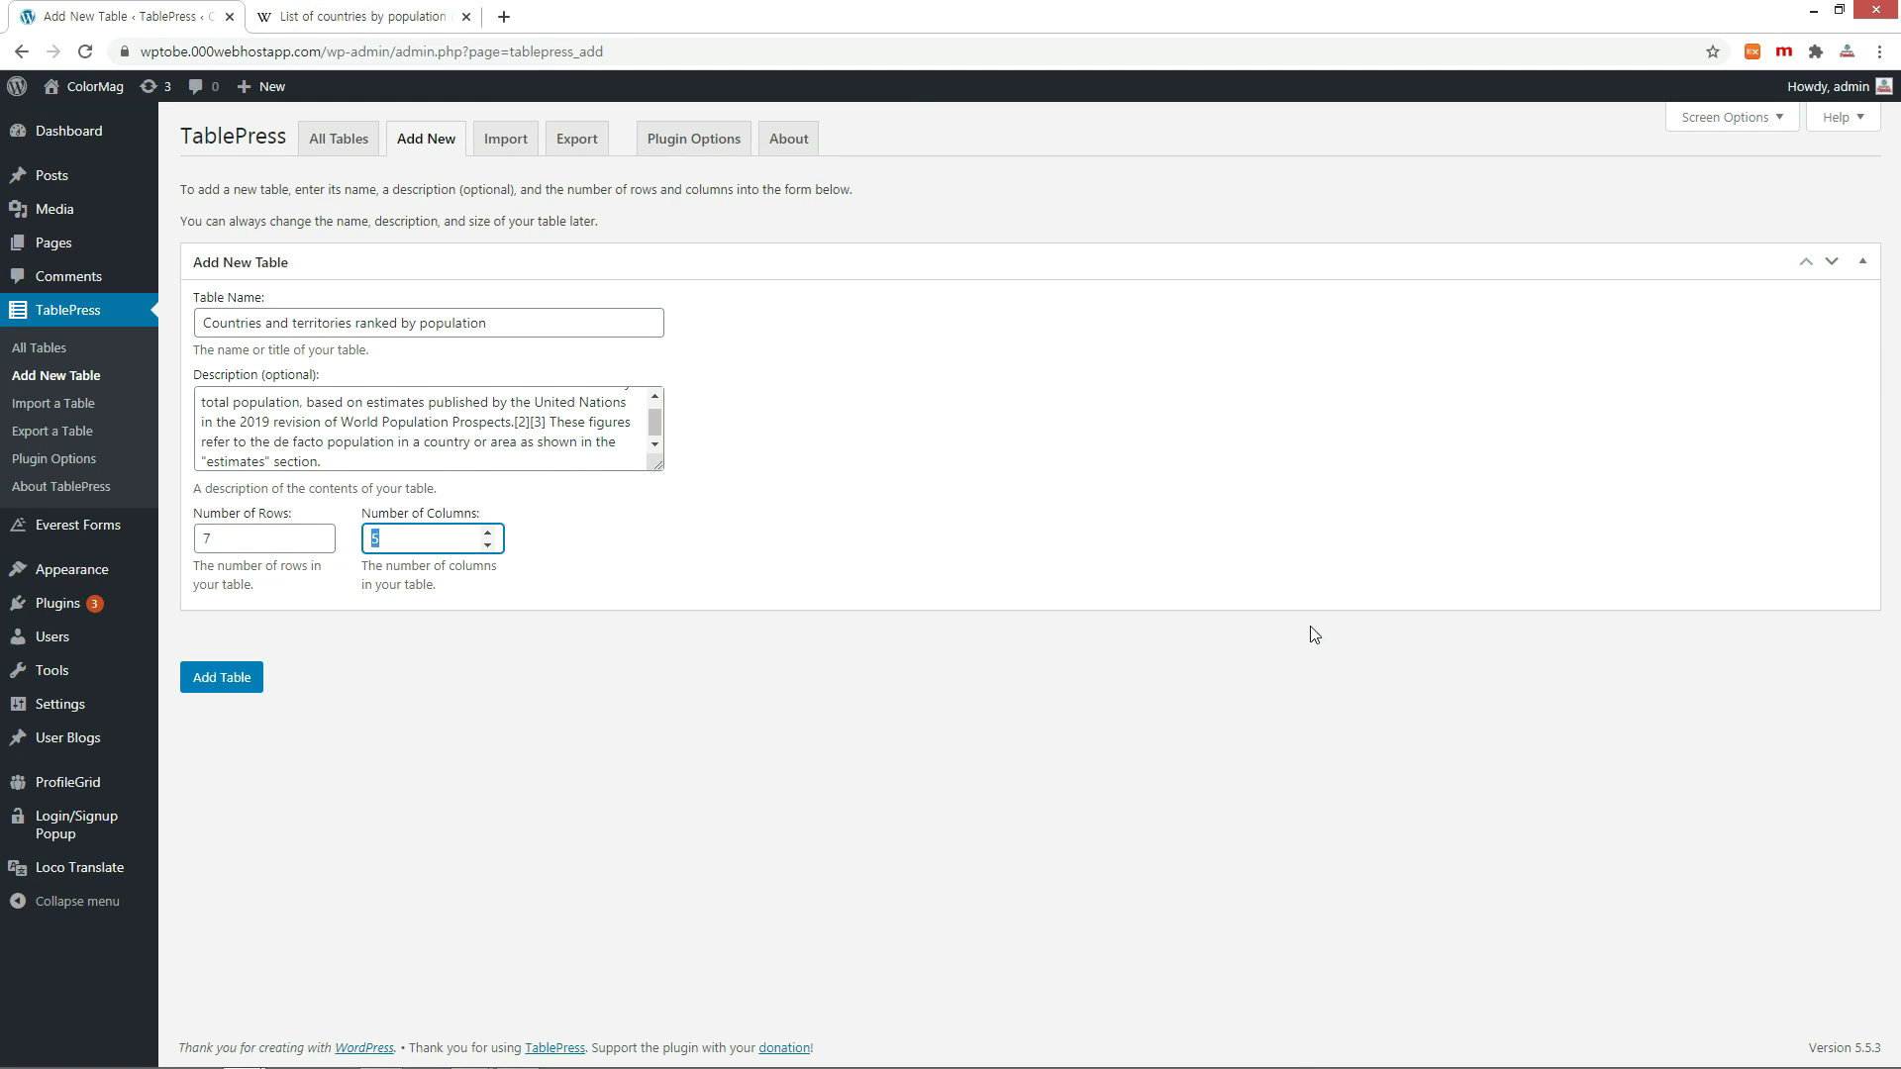
pyautogui.write('7')
# Create the table and type headers Country, Region, SubRegion, 2018, 2019 and Change.
pyautogui.click(233, 686)
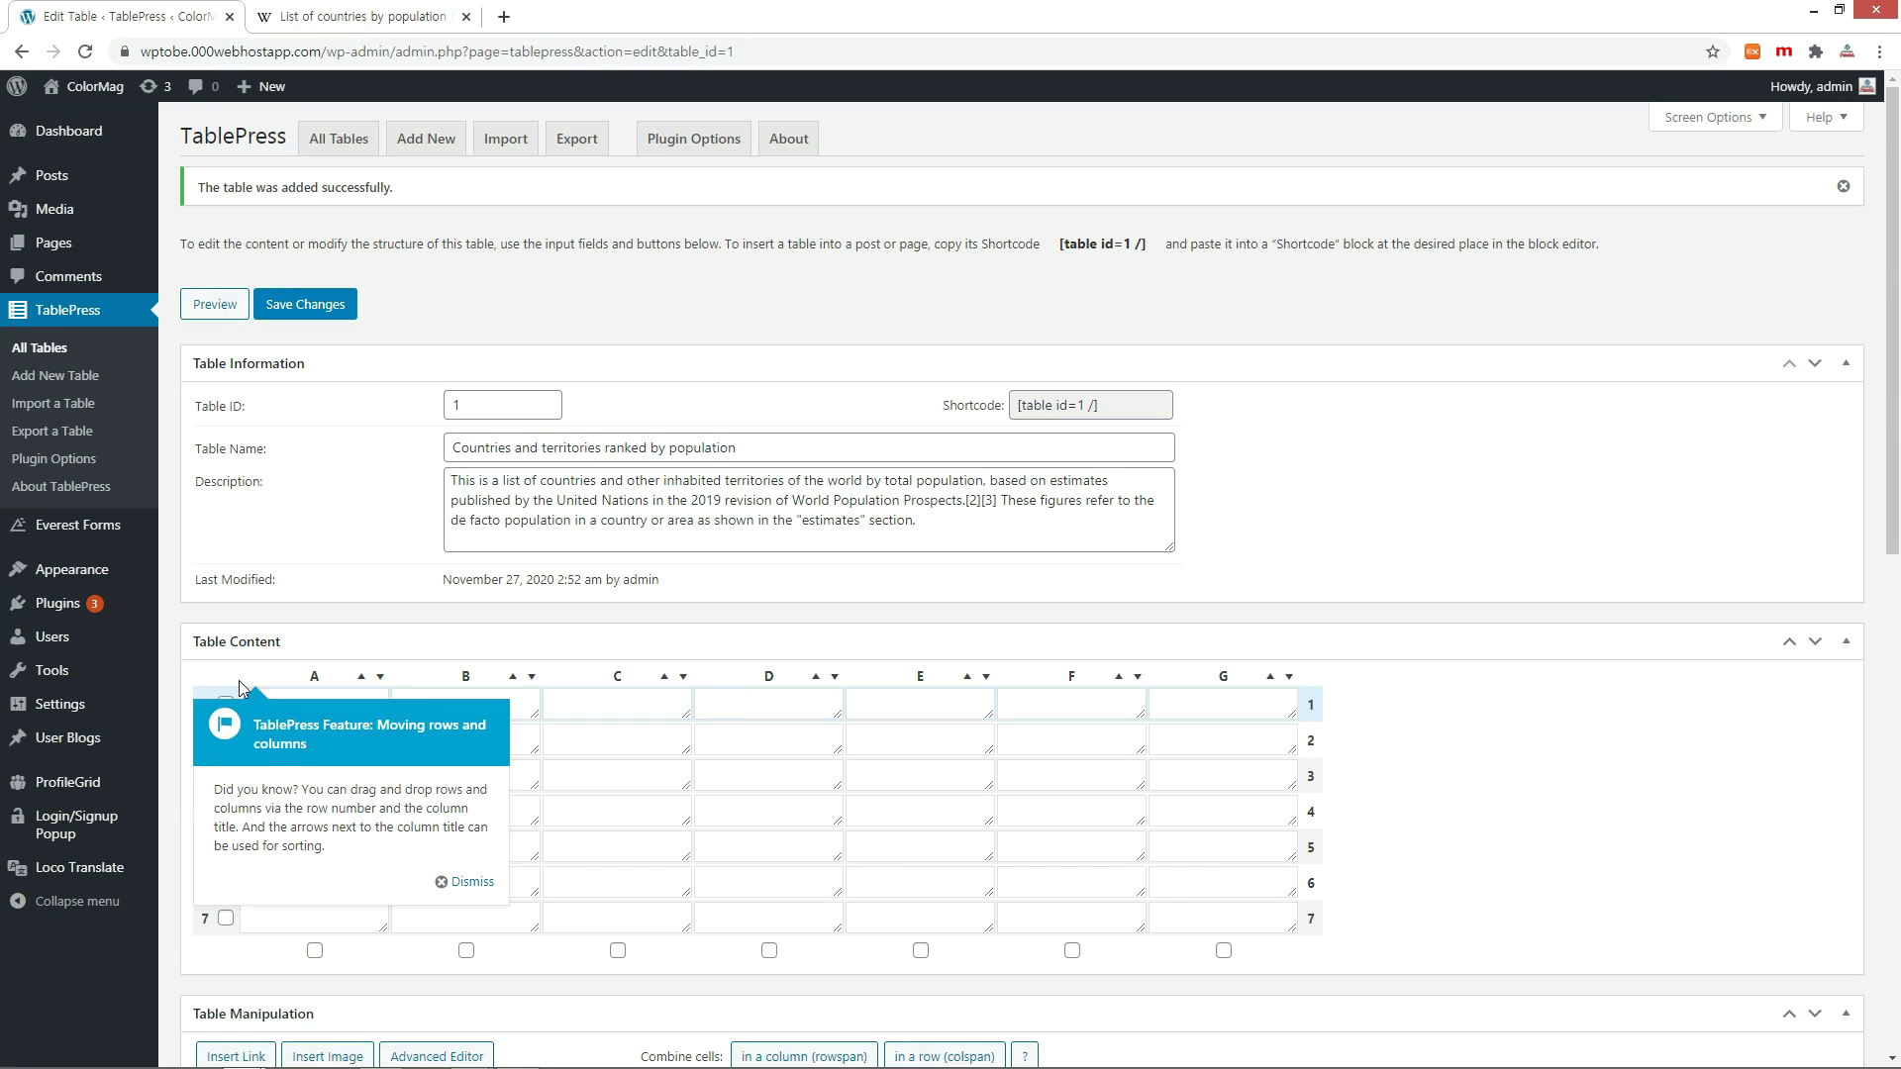
pyautogui.click(522, 705)
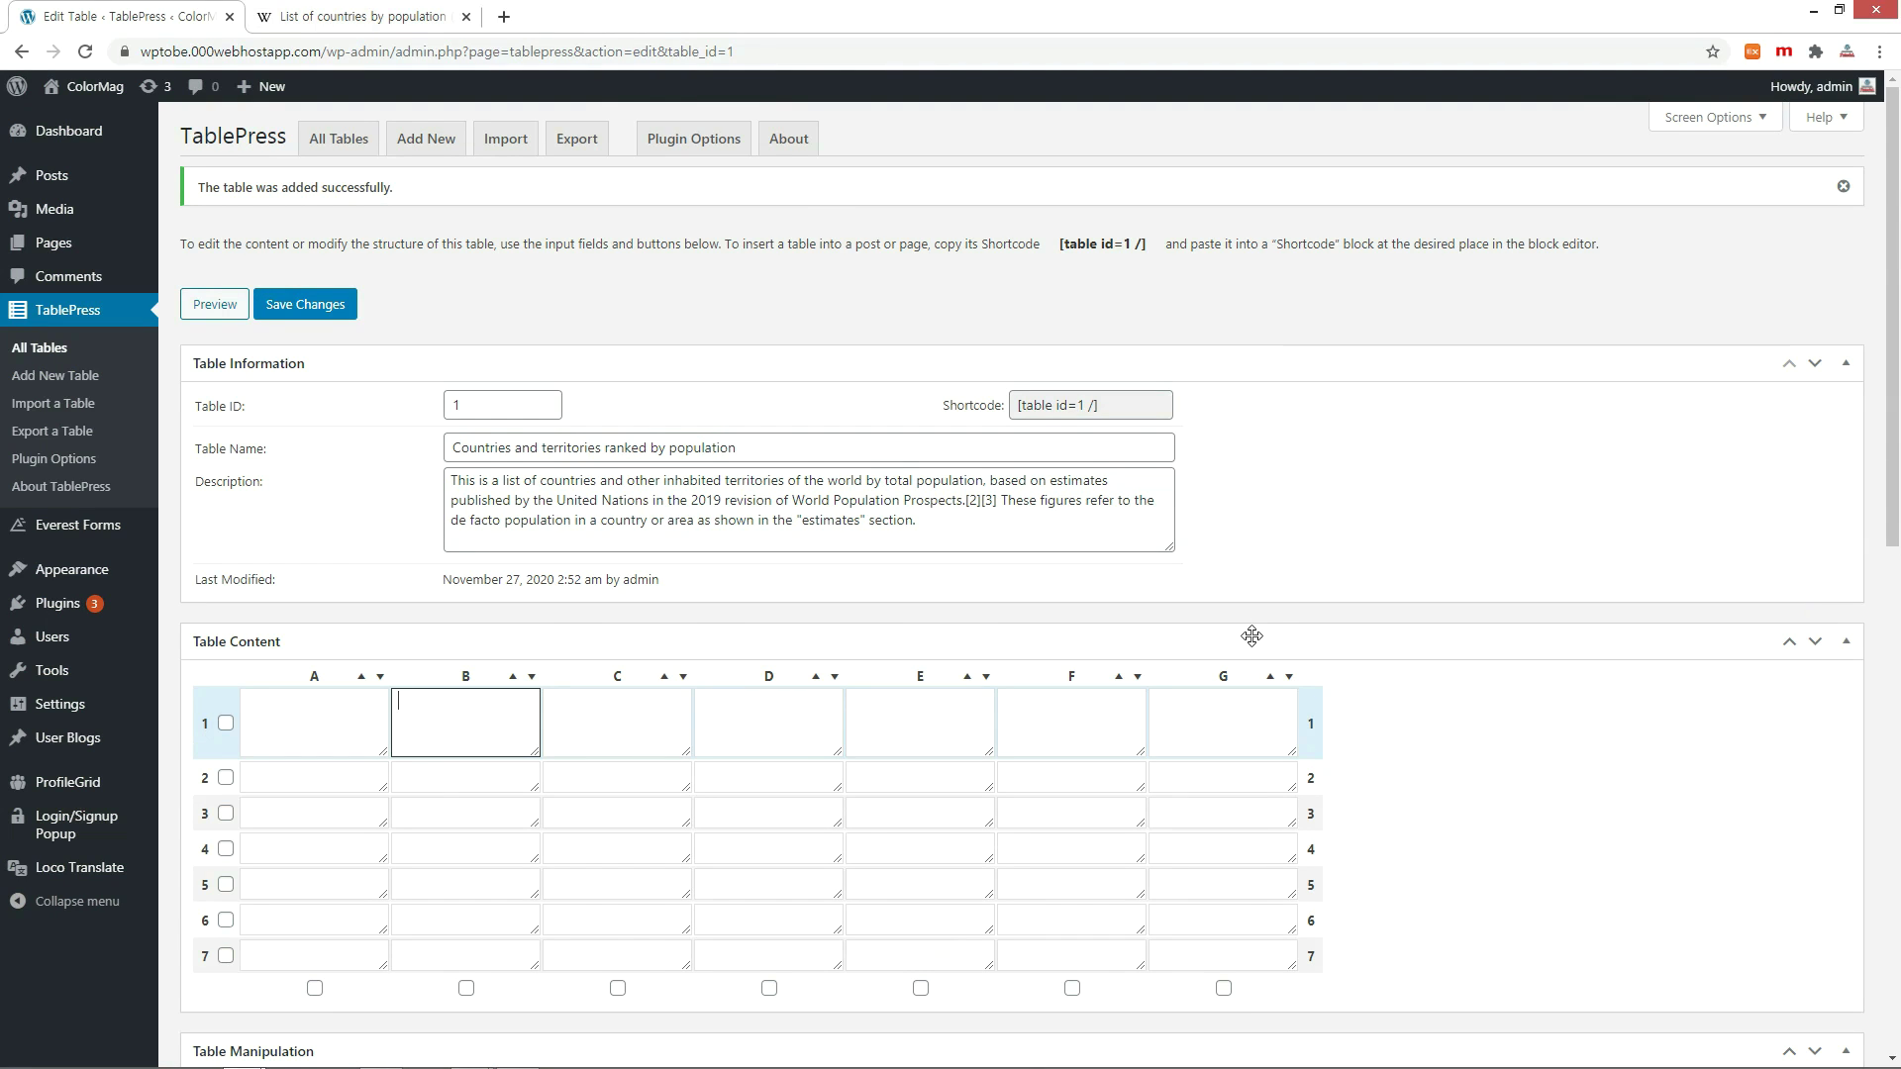
pyautogui.write('Country')
pyautogui.press('Tab')
pyautogui.write('Region')
pyautogui.press('Tab')
pyautogui.write('SubRegion')
pyautogui.press('Tab')
pyautogui.write('2018')
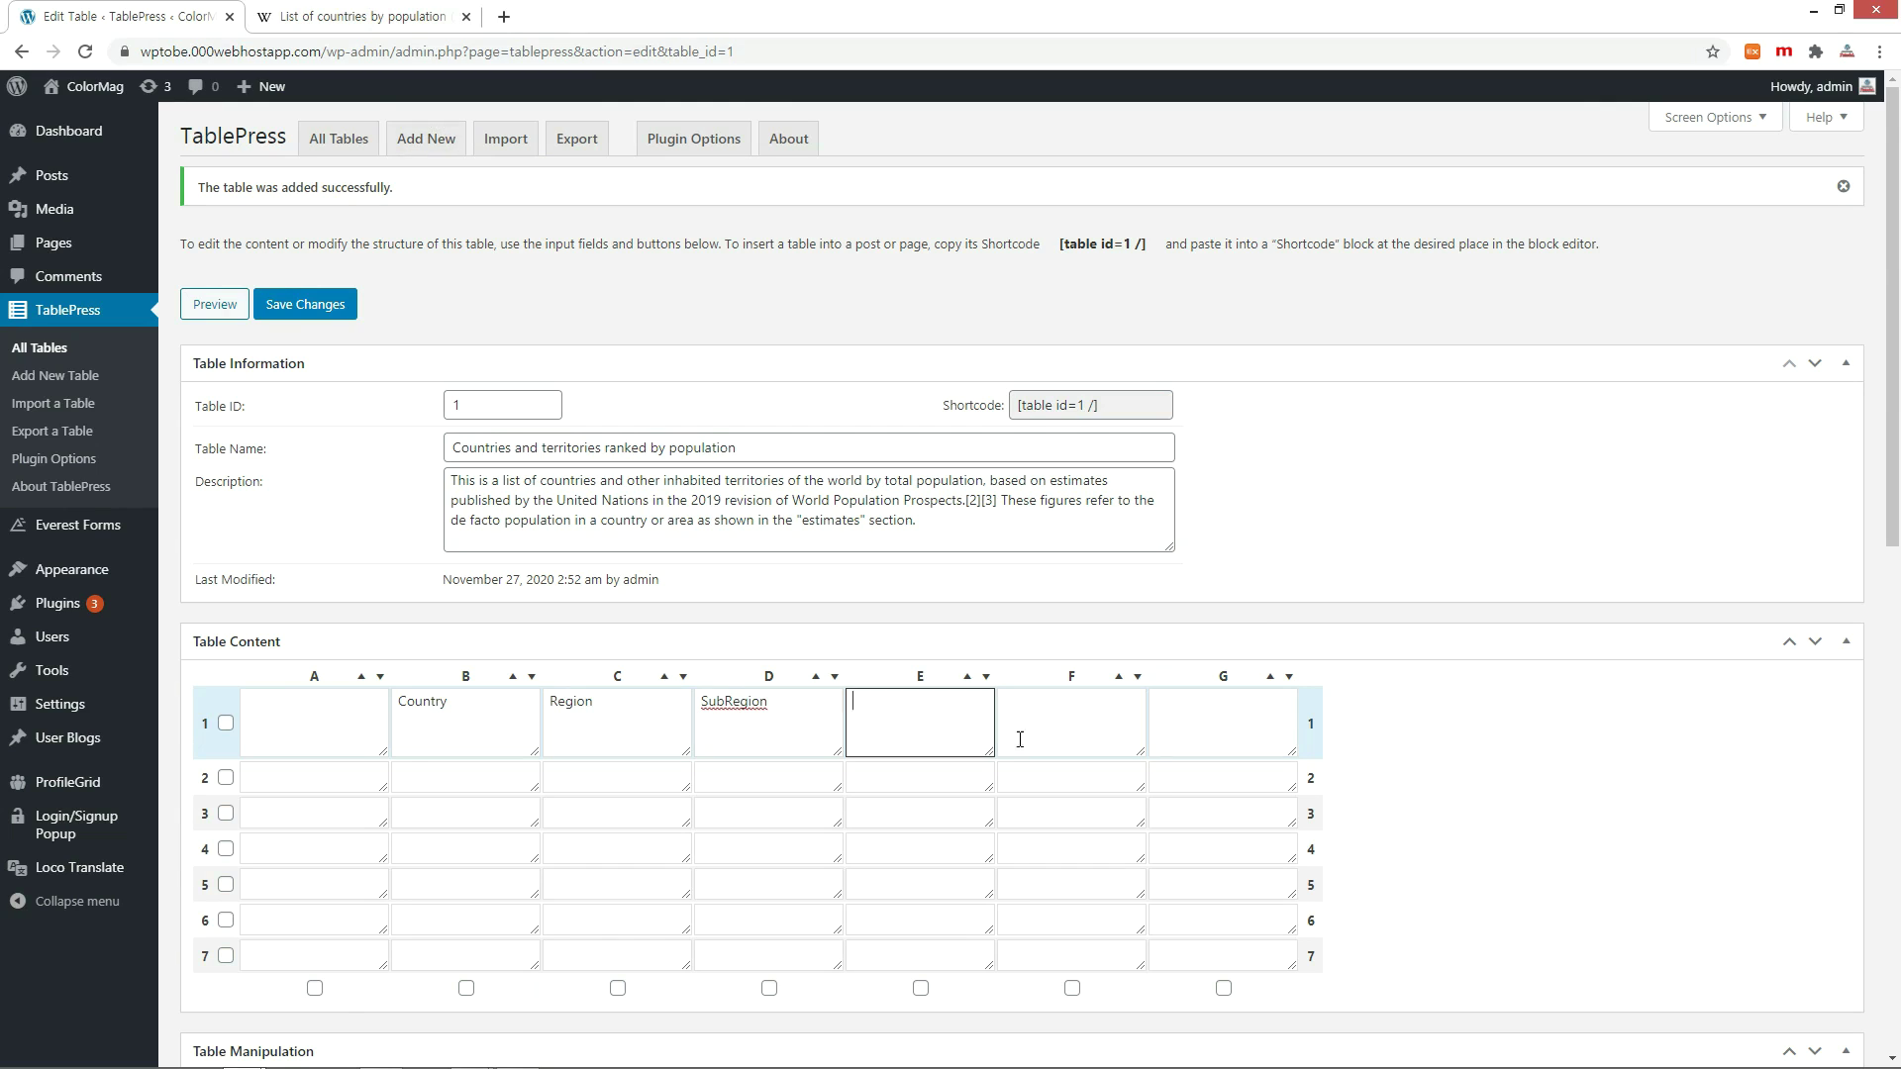
pyautogui.press('Tab')
pyautogui.write('2019')
pyautogui.press('Tab')
pyautogui.write('Chang')
# Enter ranks 1 through 6 in cells A2 to A7.
pyautogui.click(317, 779)
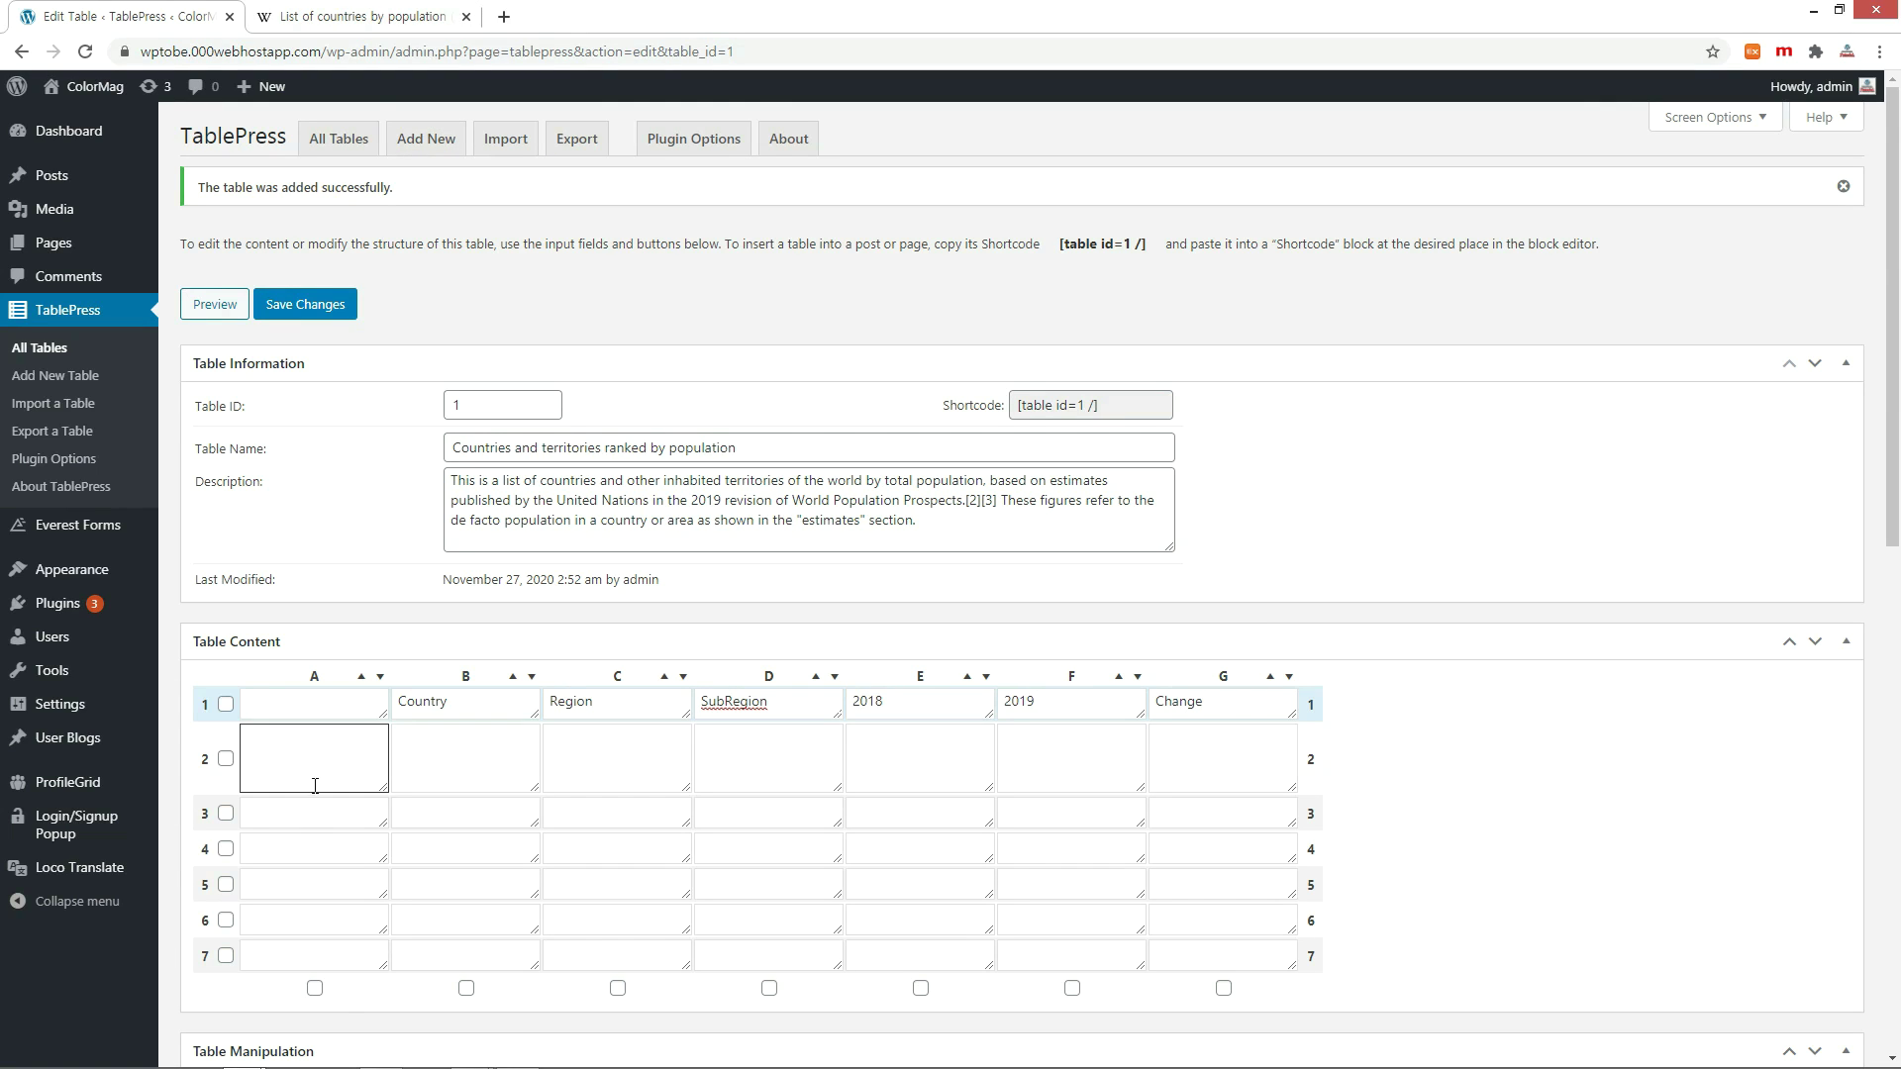
pyautogui.write('1')
pyautogui.click(297, 826)
pyautogui.write('2')
pyautogui.click(277, 851)
pyautogui.write('3')
pyautogui.click(276, 896)
pyautogui.write('4')
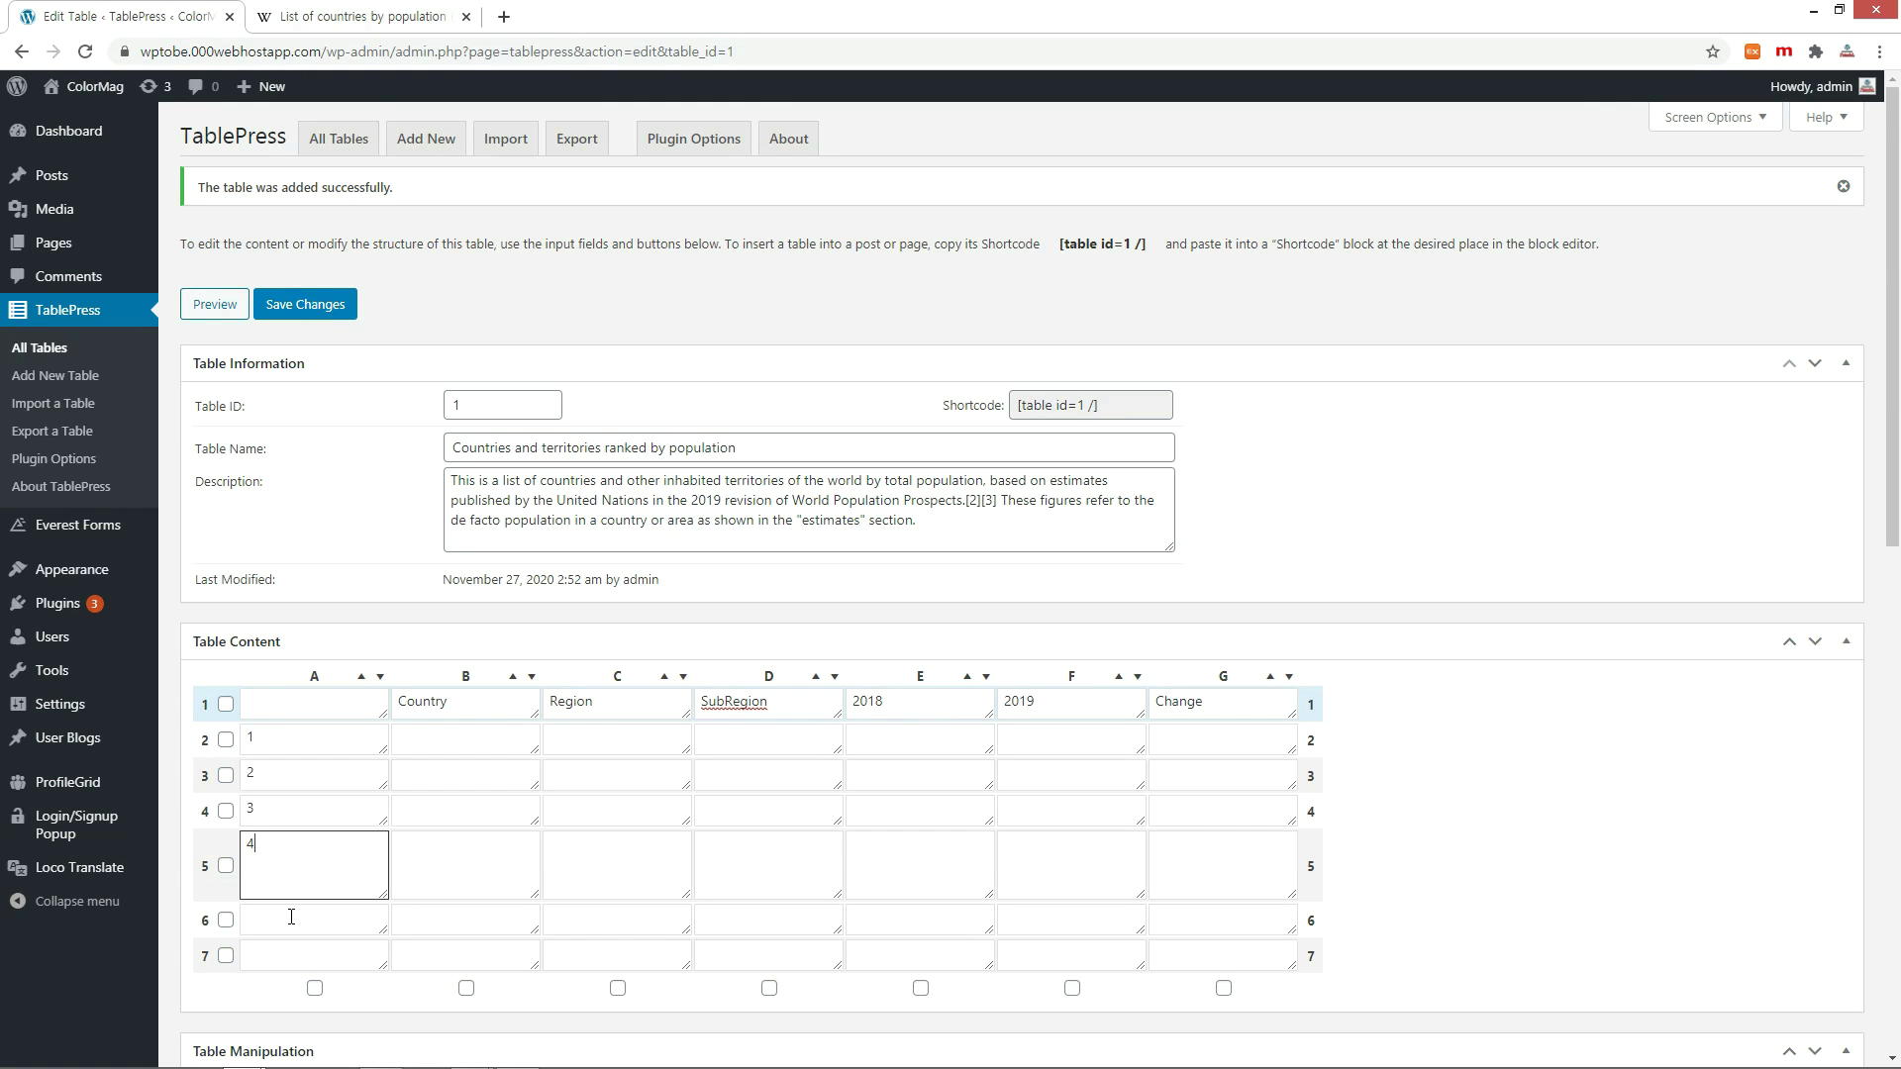
pyautogui.click(285, 917)
pyautogui.write('5')
pyautogui.click(291, 956)
pyautogui.write('6')
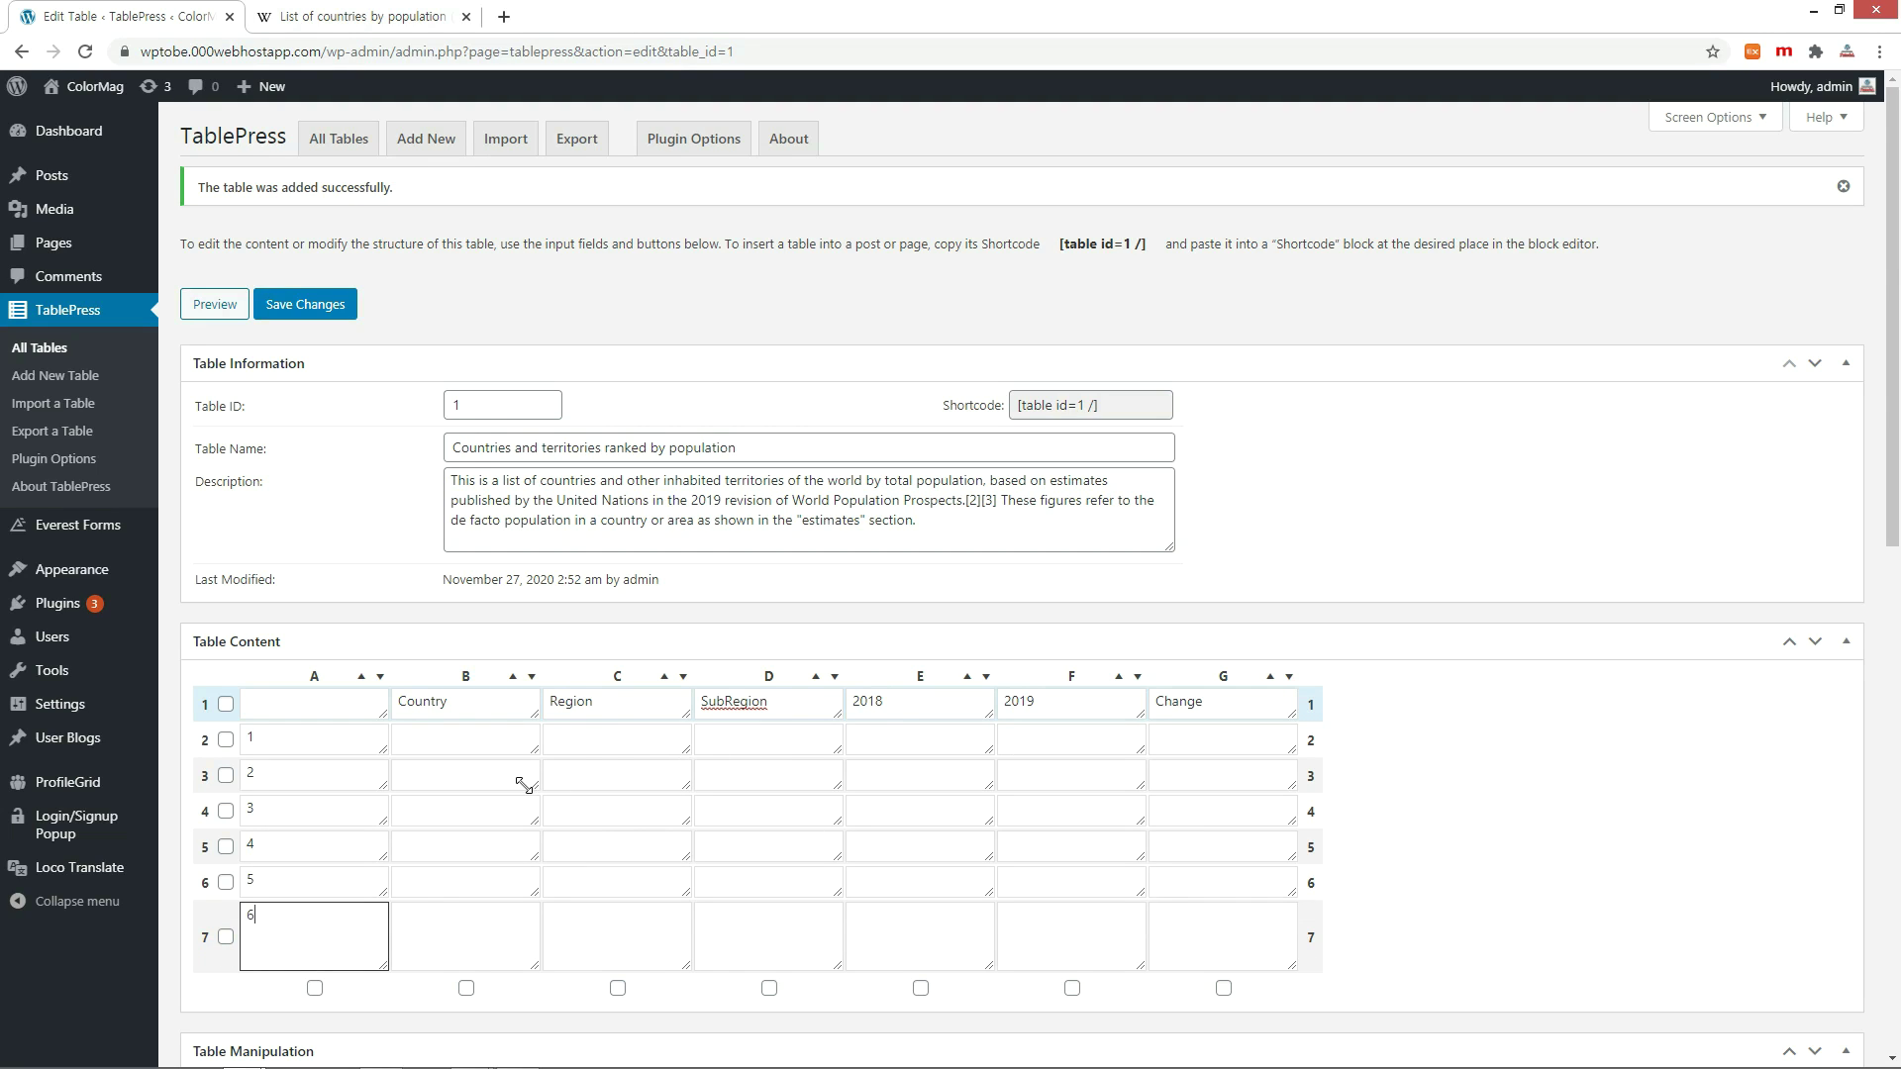
# Paste the country population data starting at B2 and save the table.
pyautogui.click(507, 749)
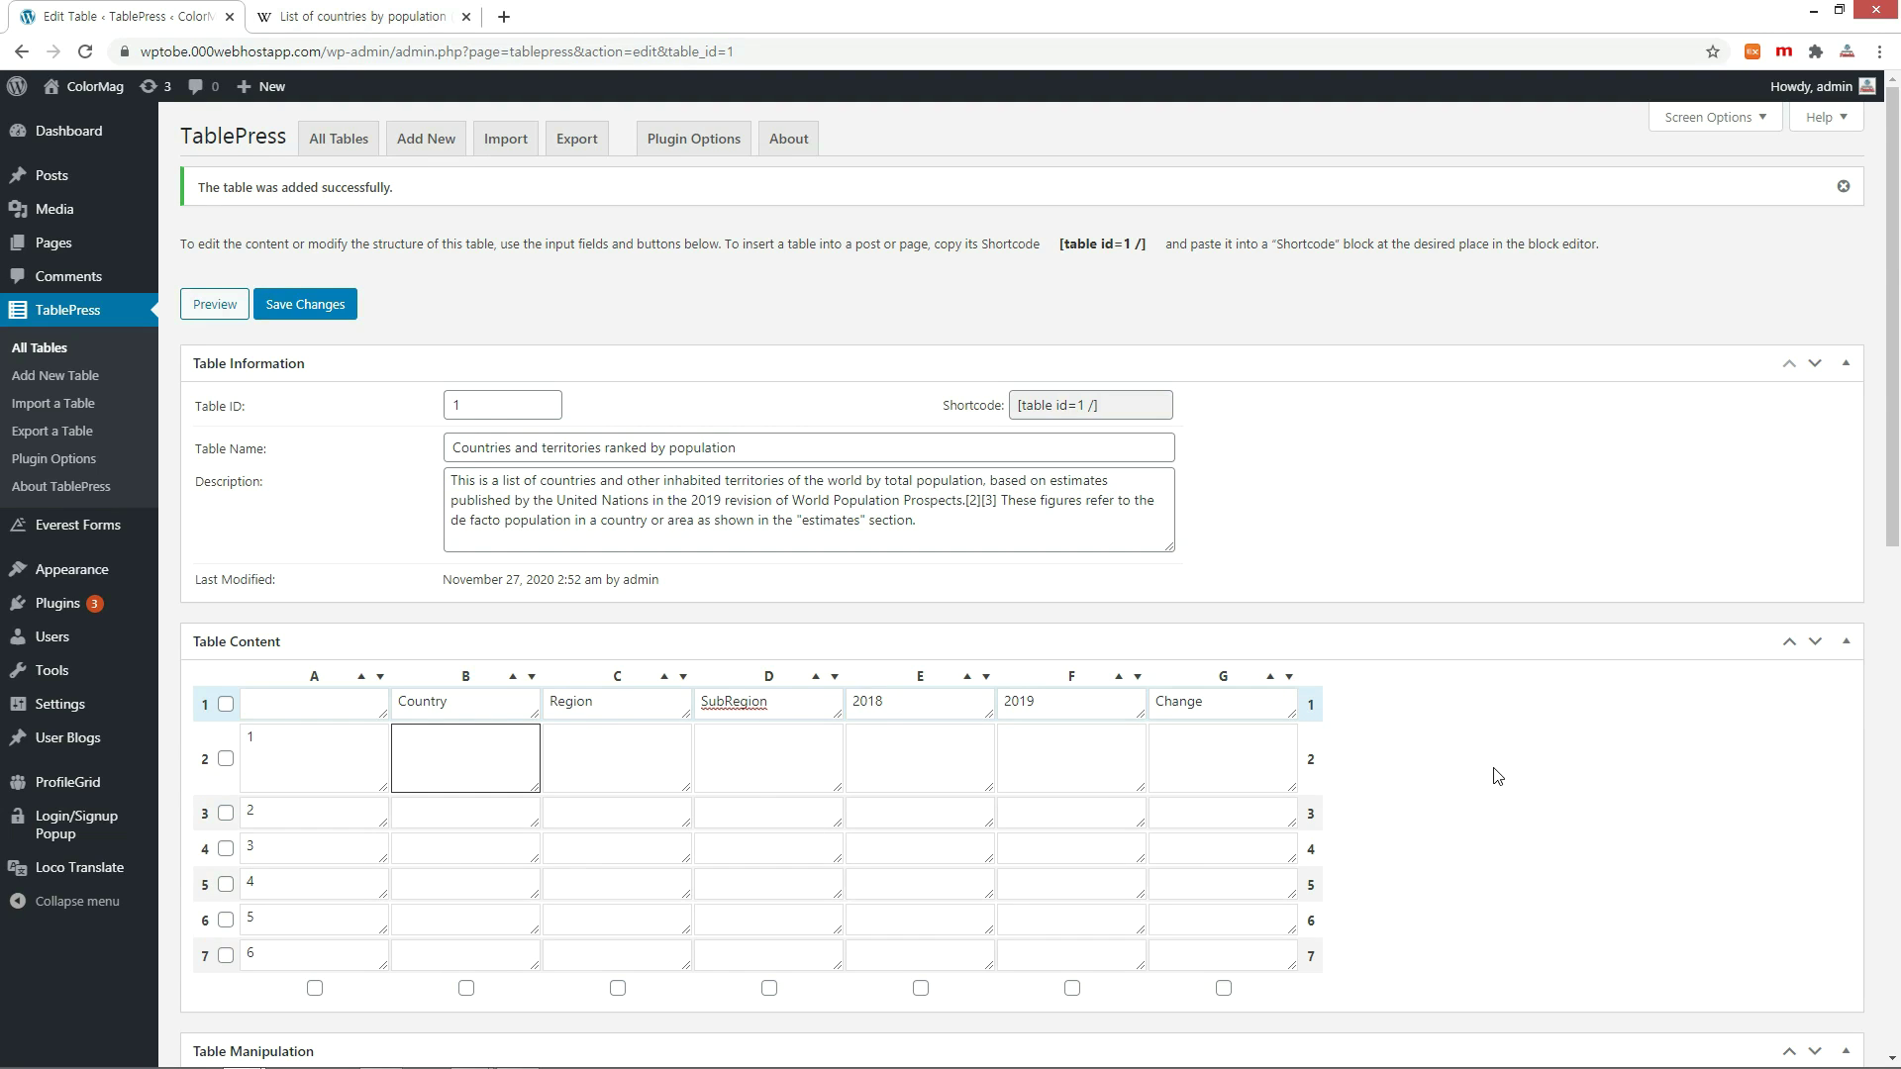
pyautogui.write('China\tAsia\tEastern Asia\t1,427,647,786\t1,433,783,686\t+0.43% India\tAsia\tSouthern Asia\t1,352,642,280\t1,366,417,754\t+1.02% USA\tAmericas\tNorthern America\t327,096,265\t329,064,917\t+0.60% Indonesia\tAsia\tSouth-eastern Asia\t267,670,543\t270,625,568\t+1.10% Pakistan\tAsia\tSouthern Asia\t212,228,286\t216,565,318\t+2.04% Brazil\tAmericas\tSouthern America\t209,469,323\t211,049,527\t+0.75%')
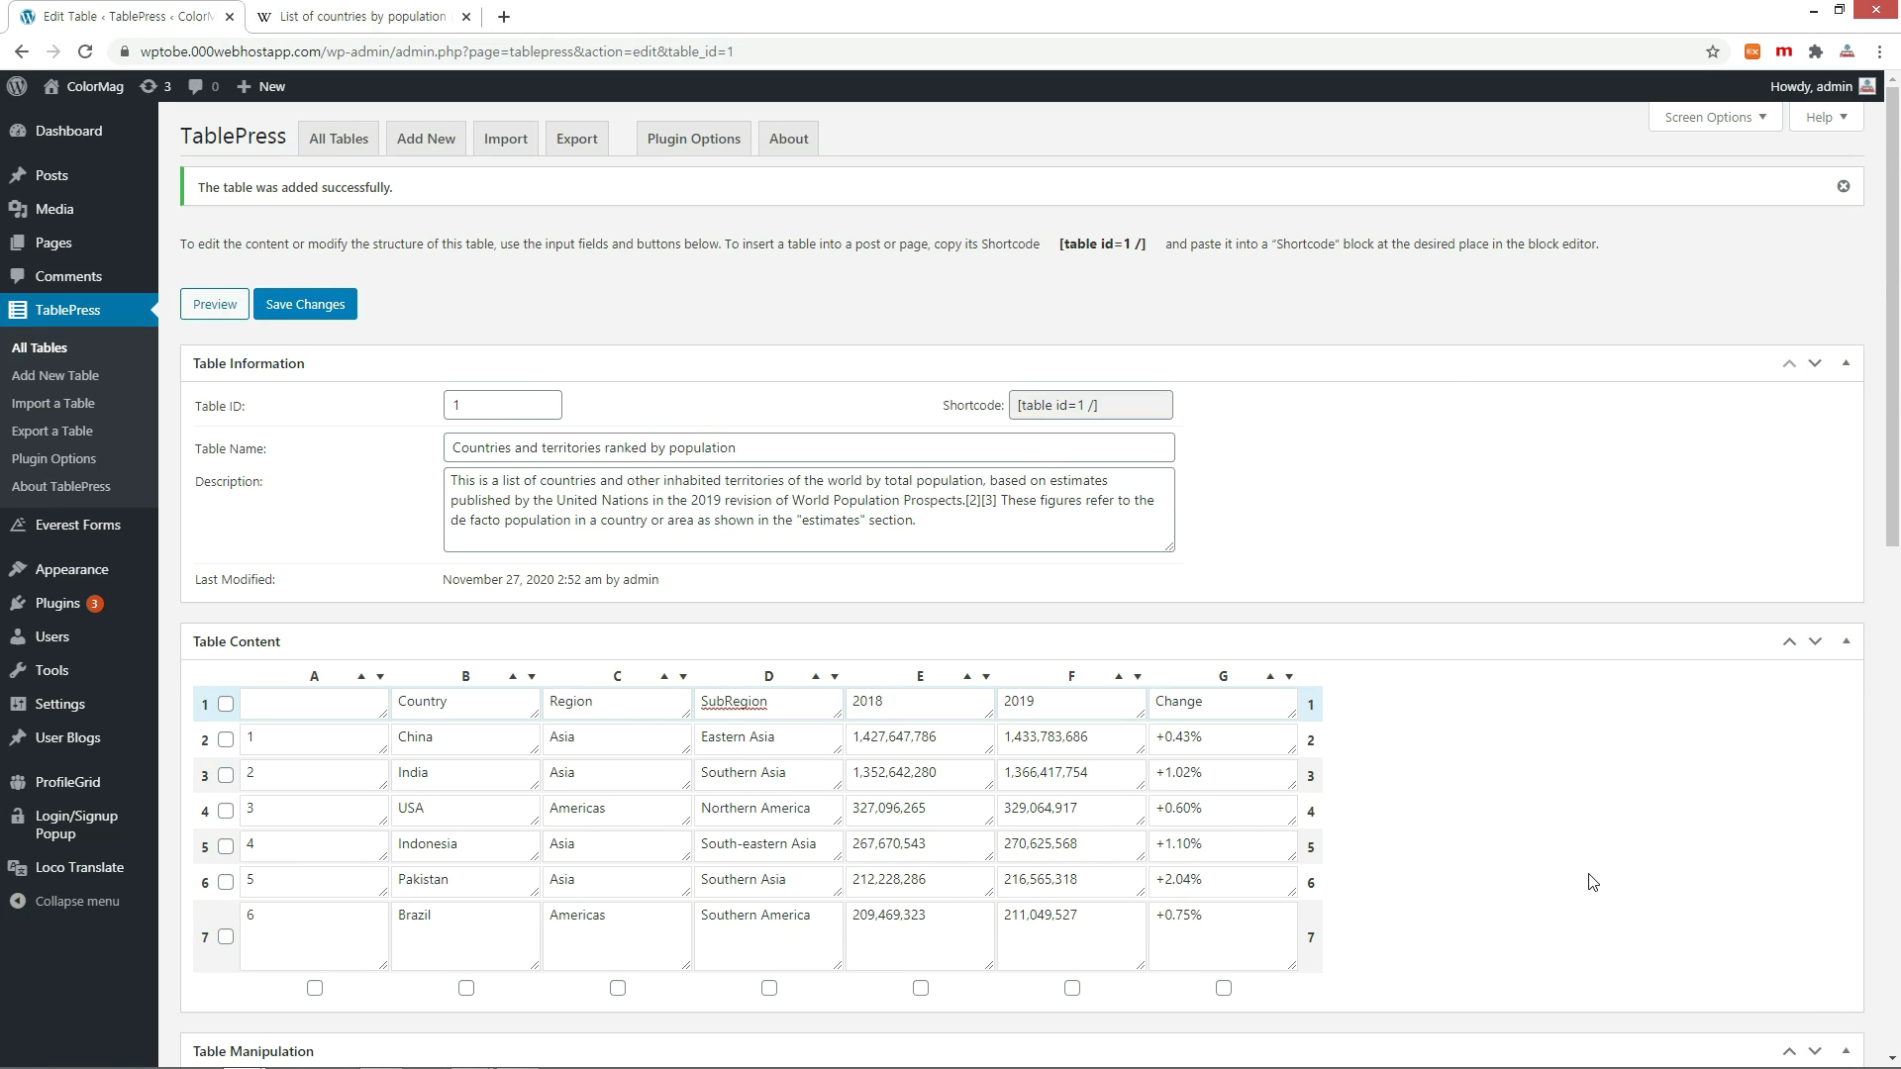
pyautogui.click(310, 305)
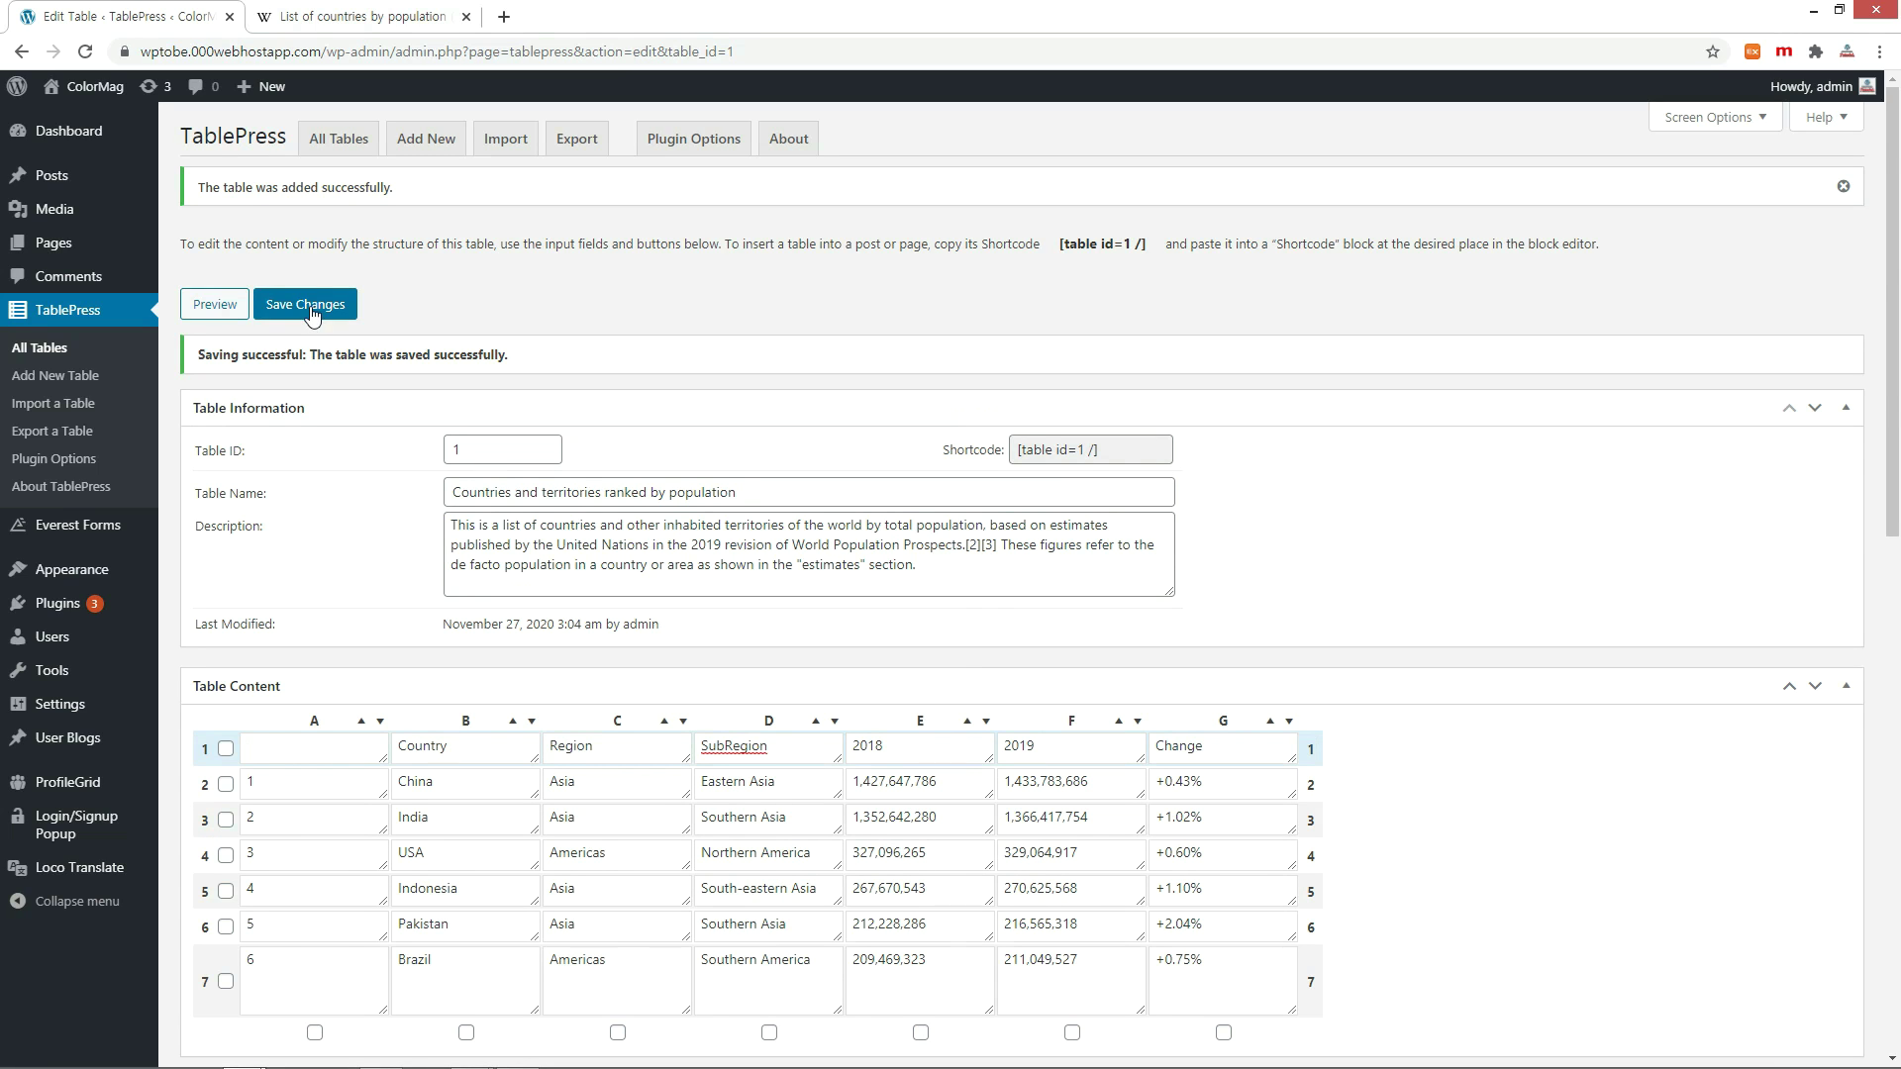
# Copy the table's shortcode.
pyautogui.click(1050, 451)
pyautogui.rightClick(1048, 456)
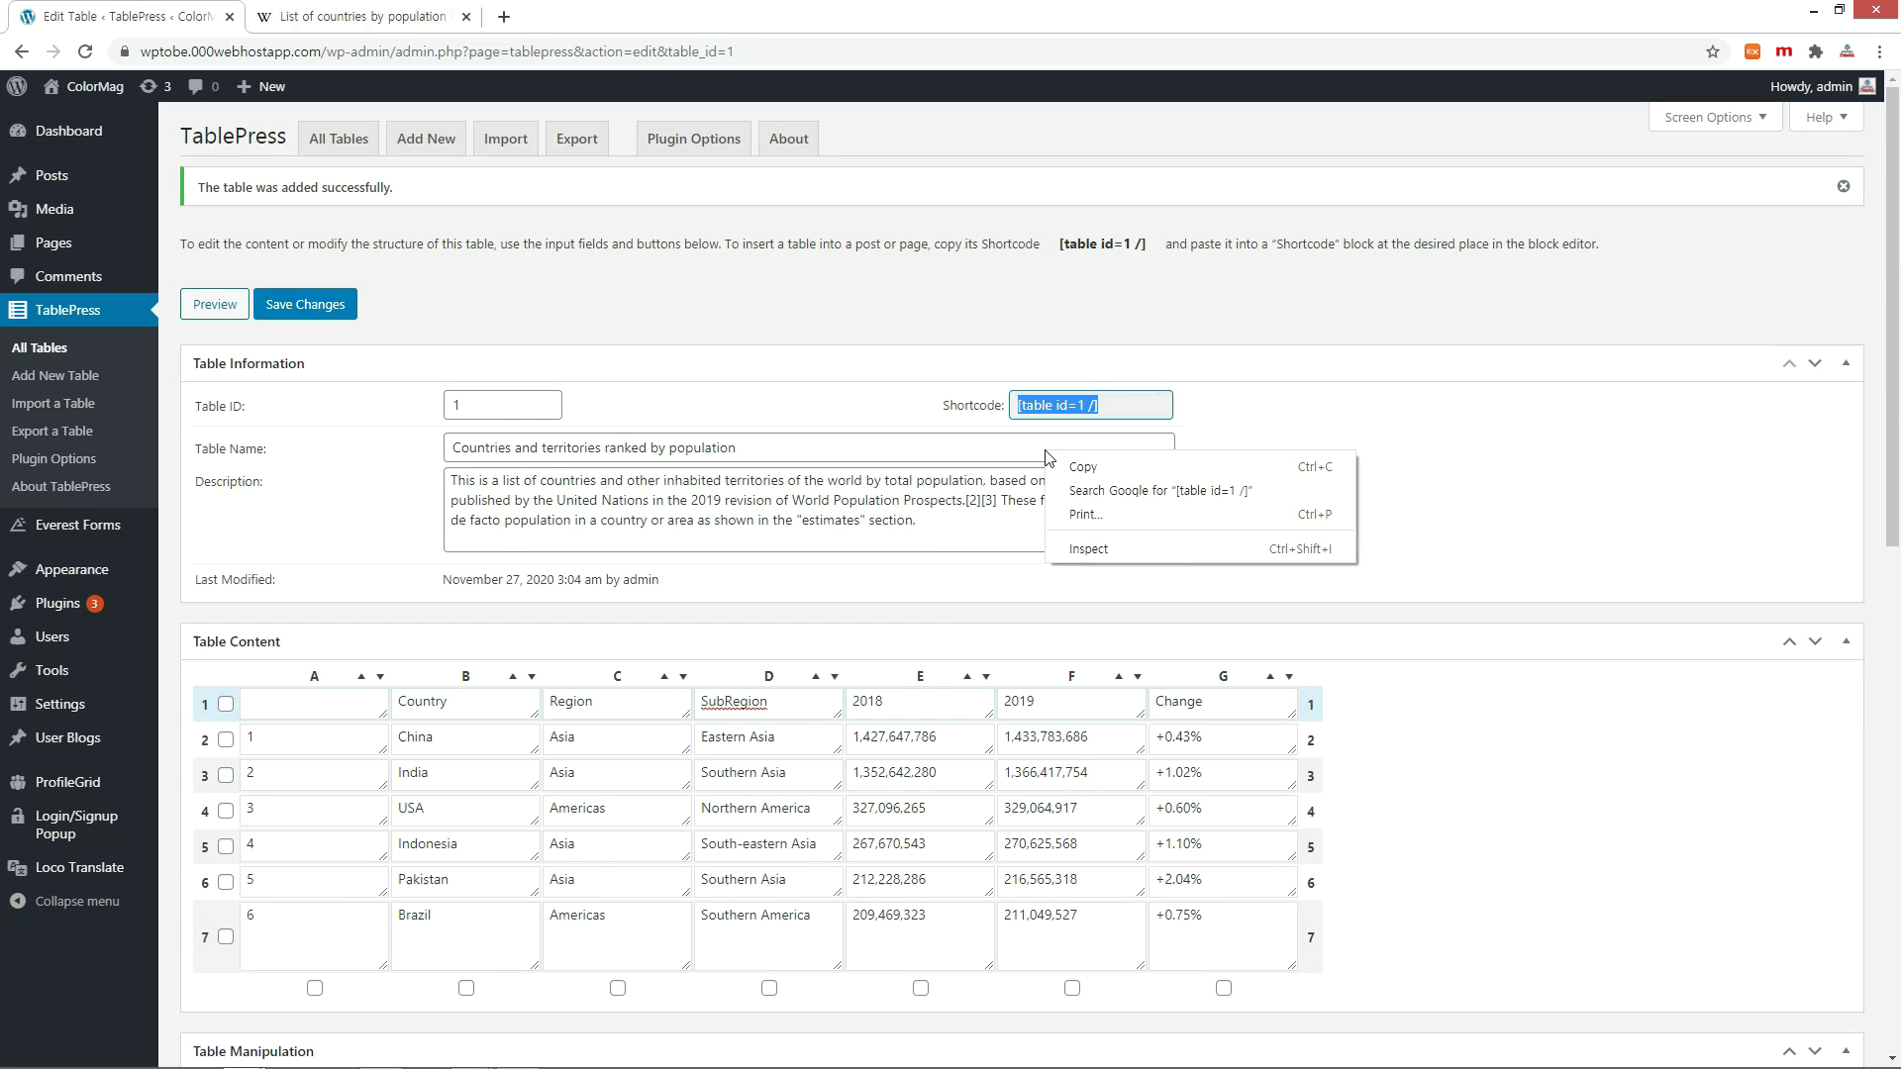
pyautogui.click(1079, 470)
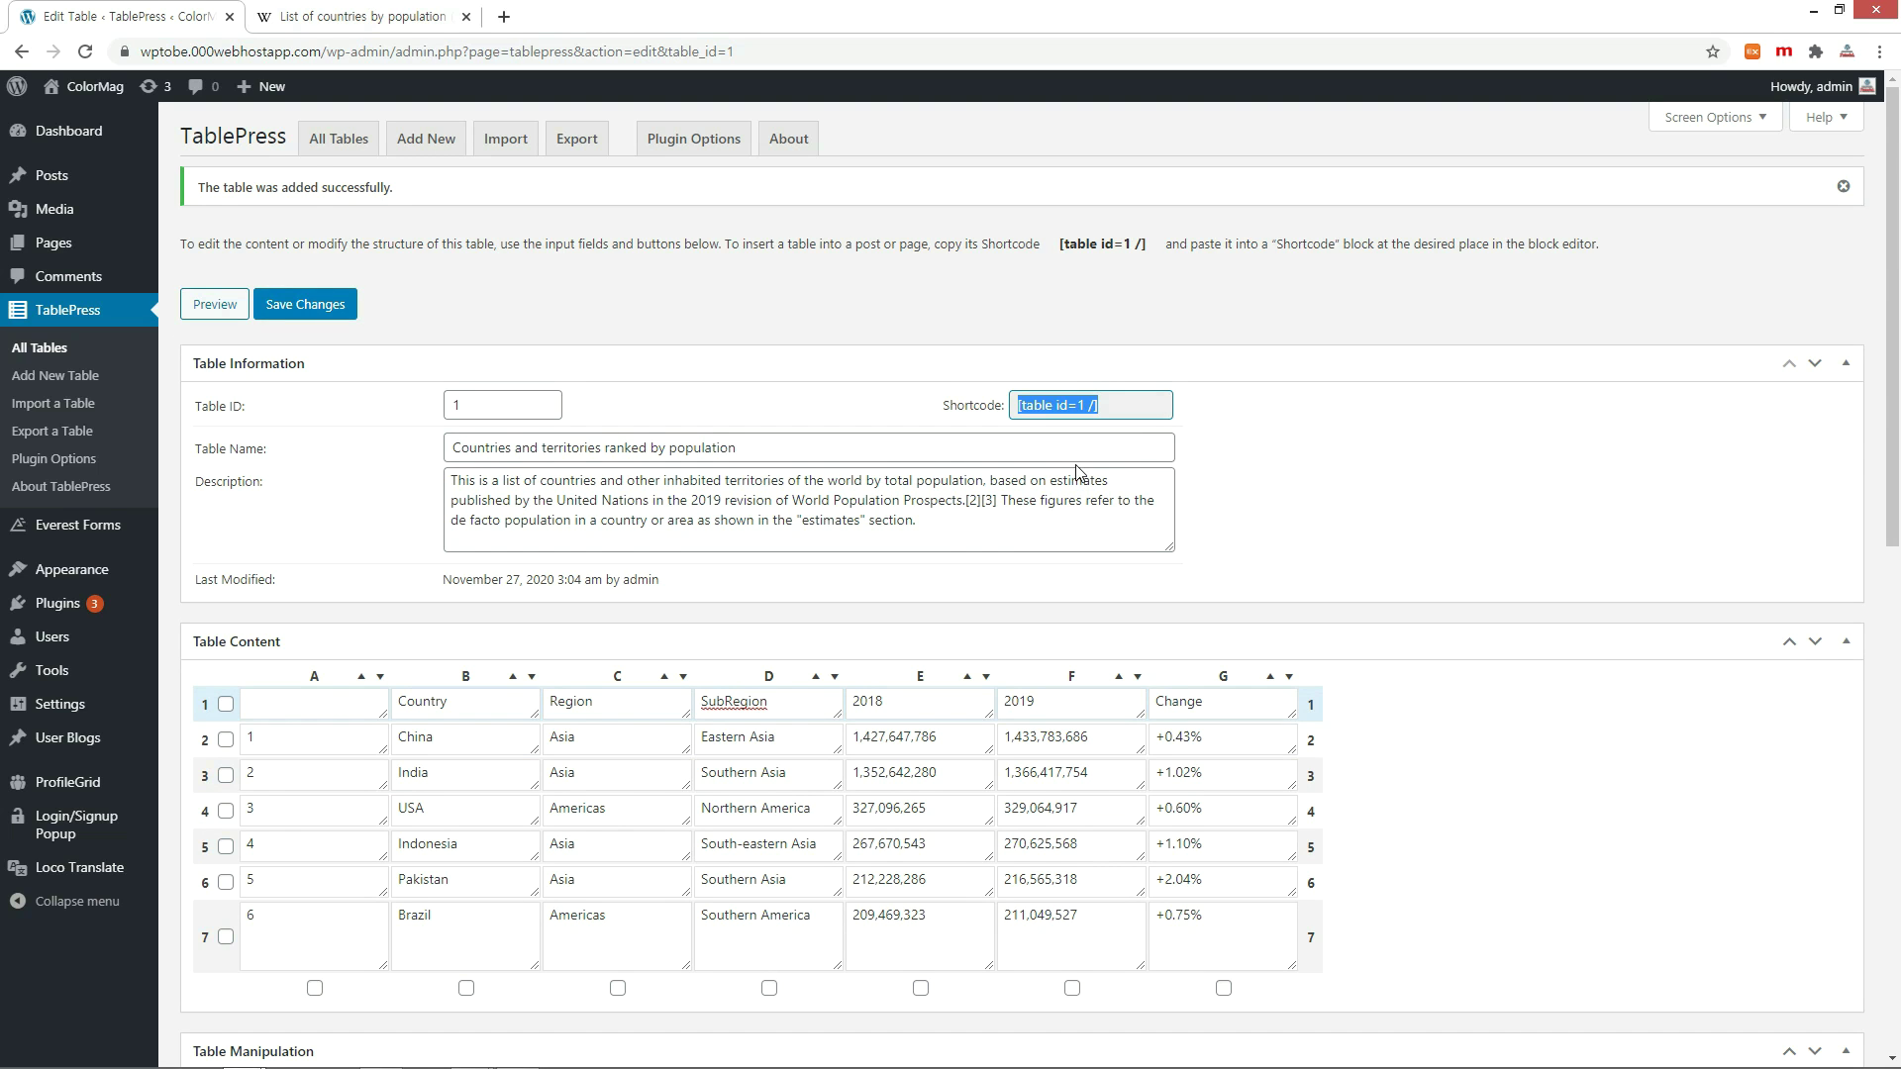
# Start a new post with a Shortcode block containing [table id=1 /].
pyautogui.click(59, 186)
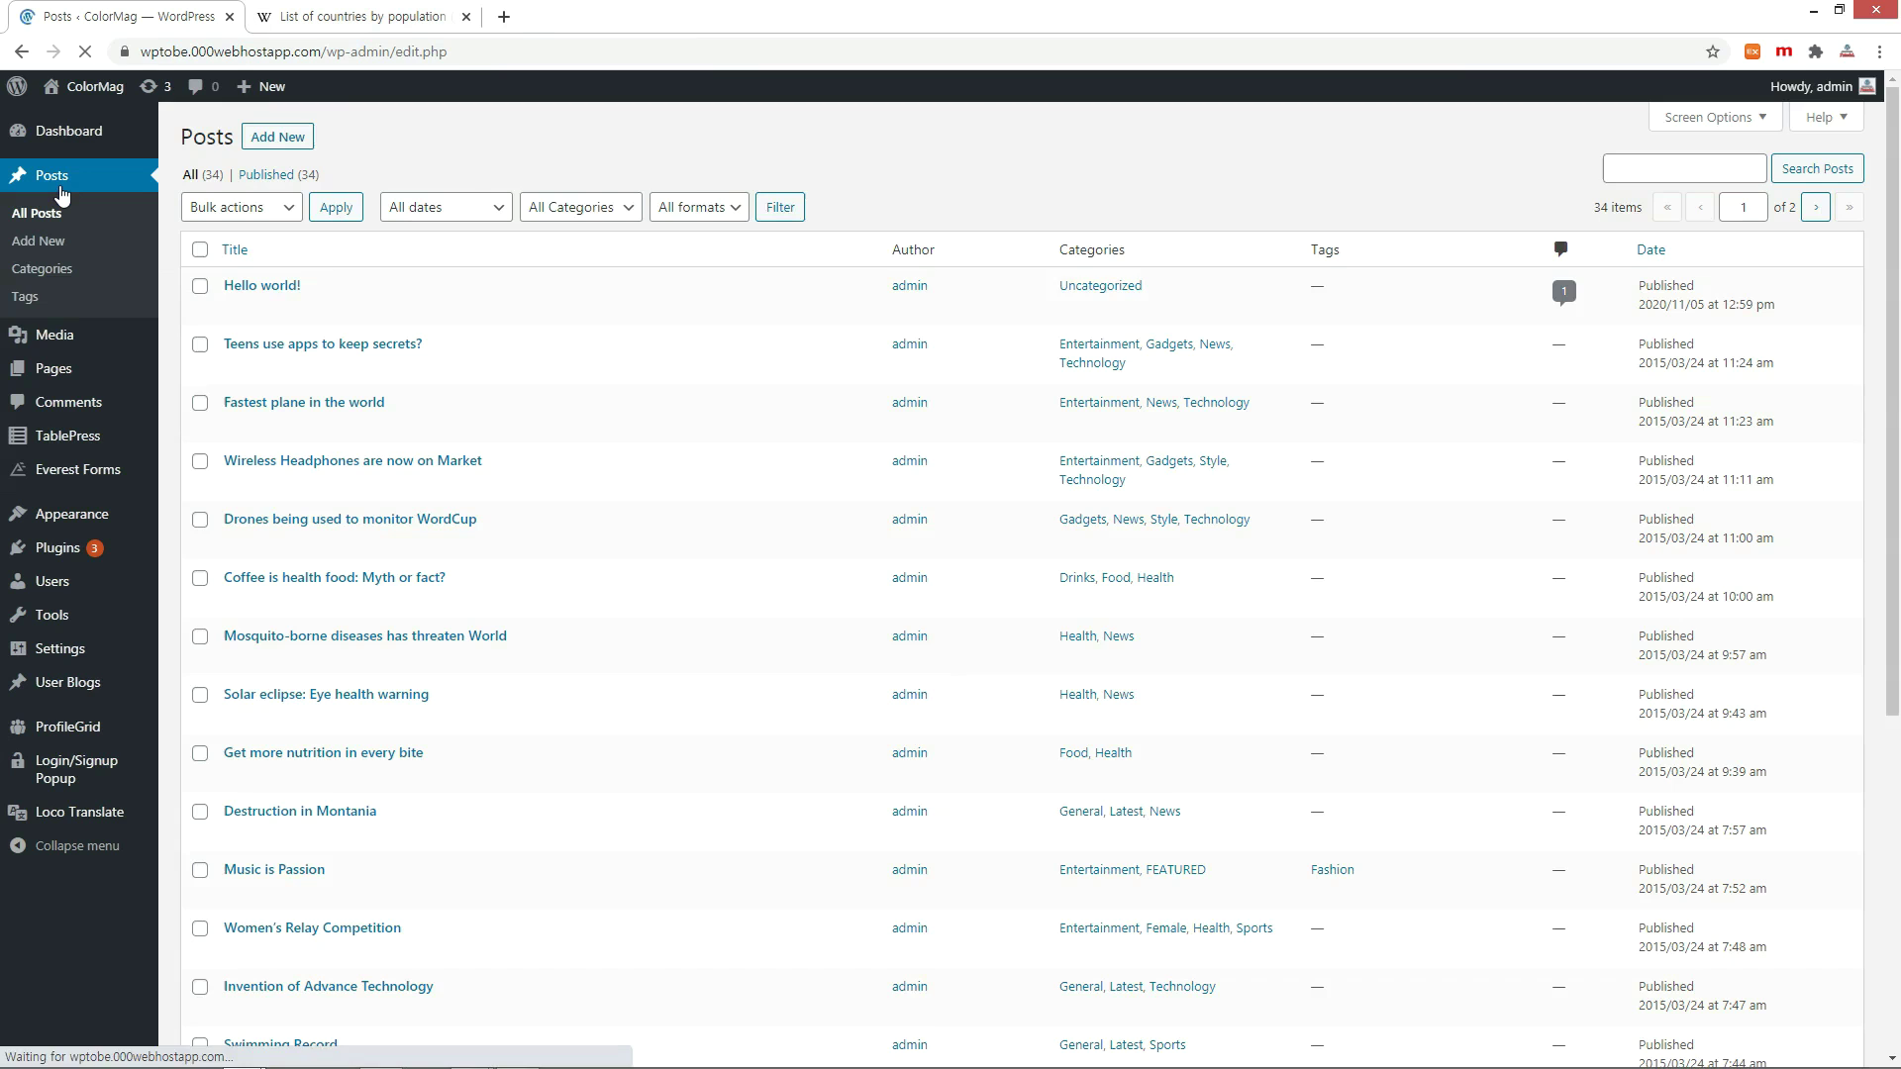
pyautogui.click(284, 139)
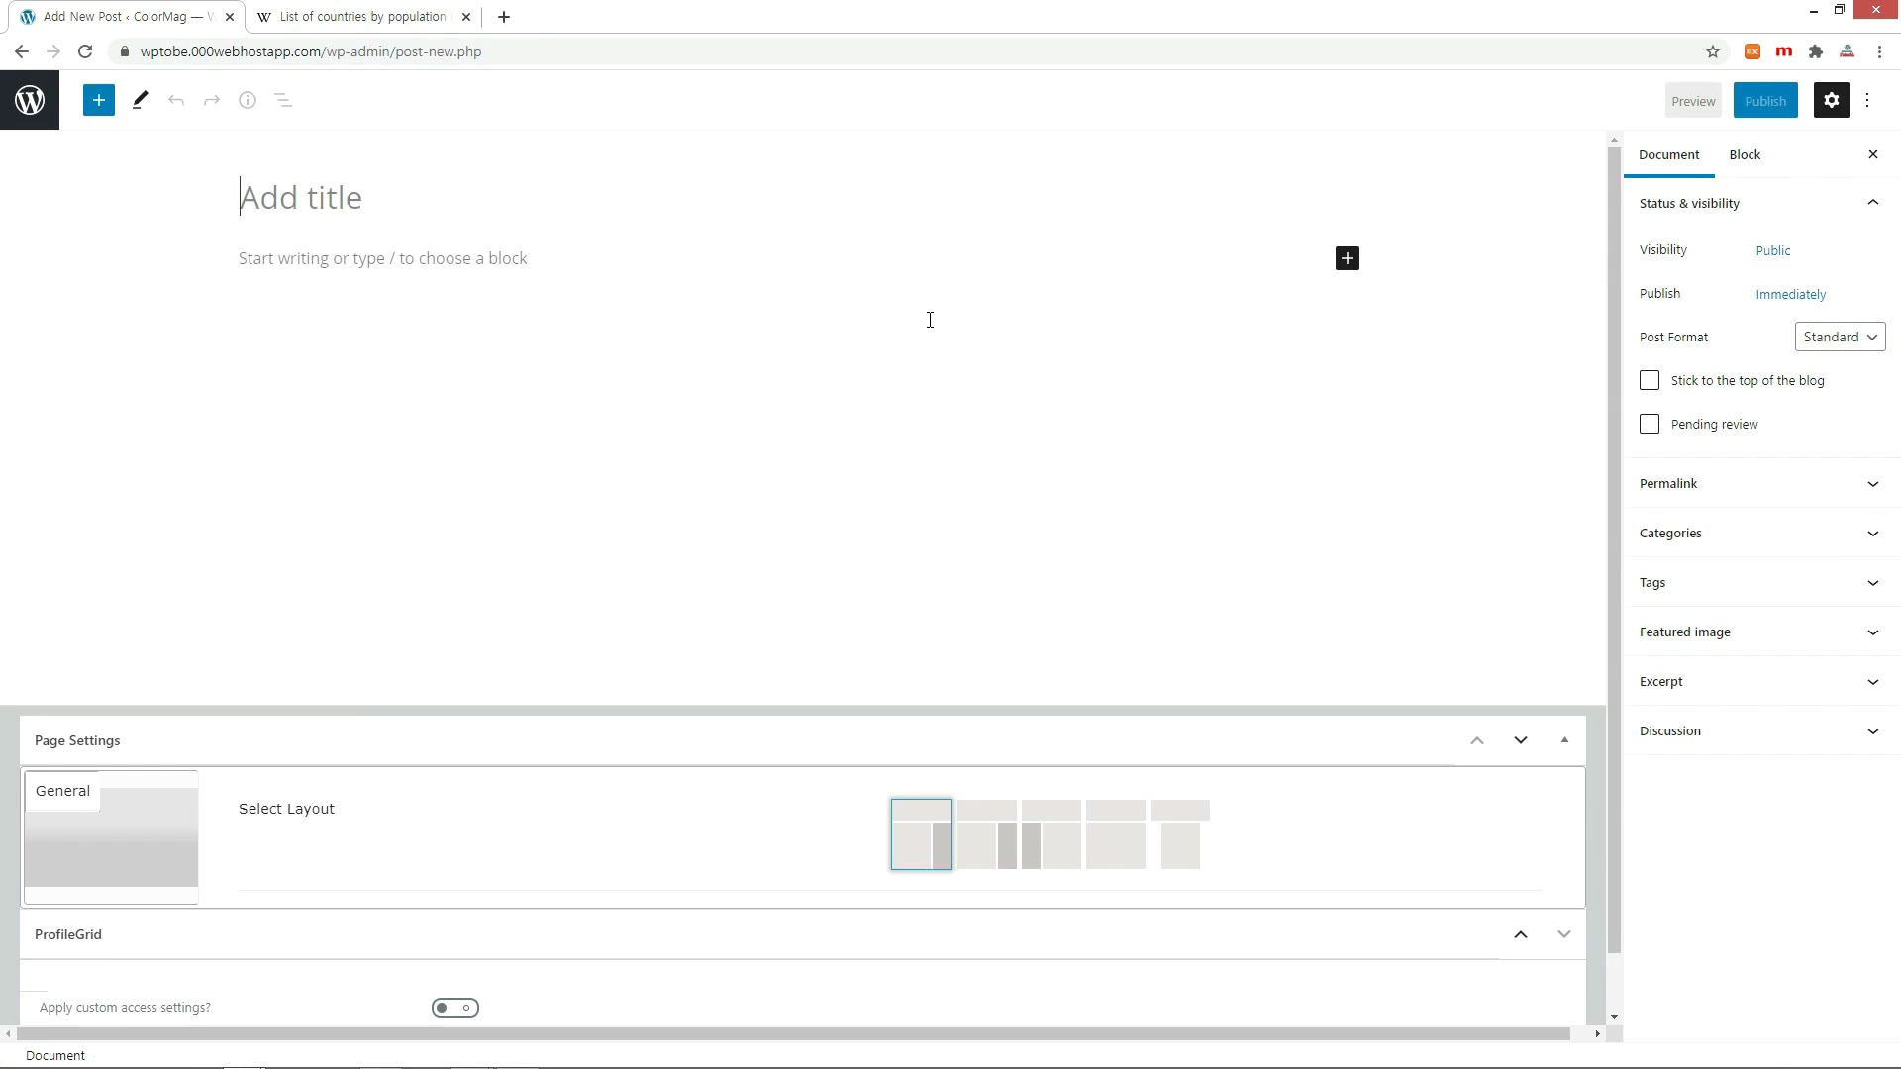
pyautogui.click(1346, 258)
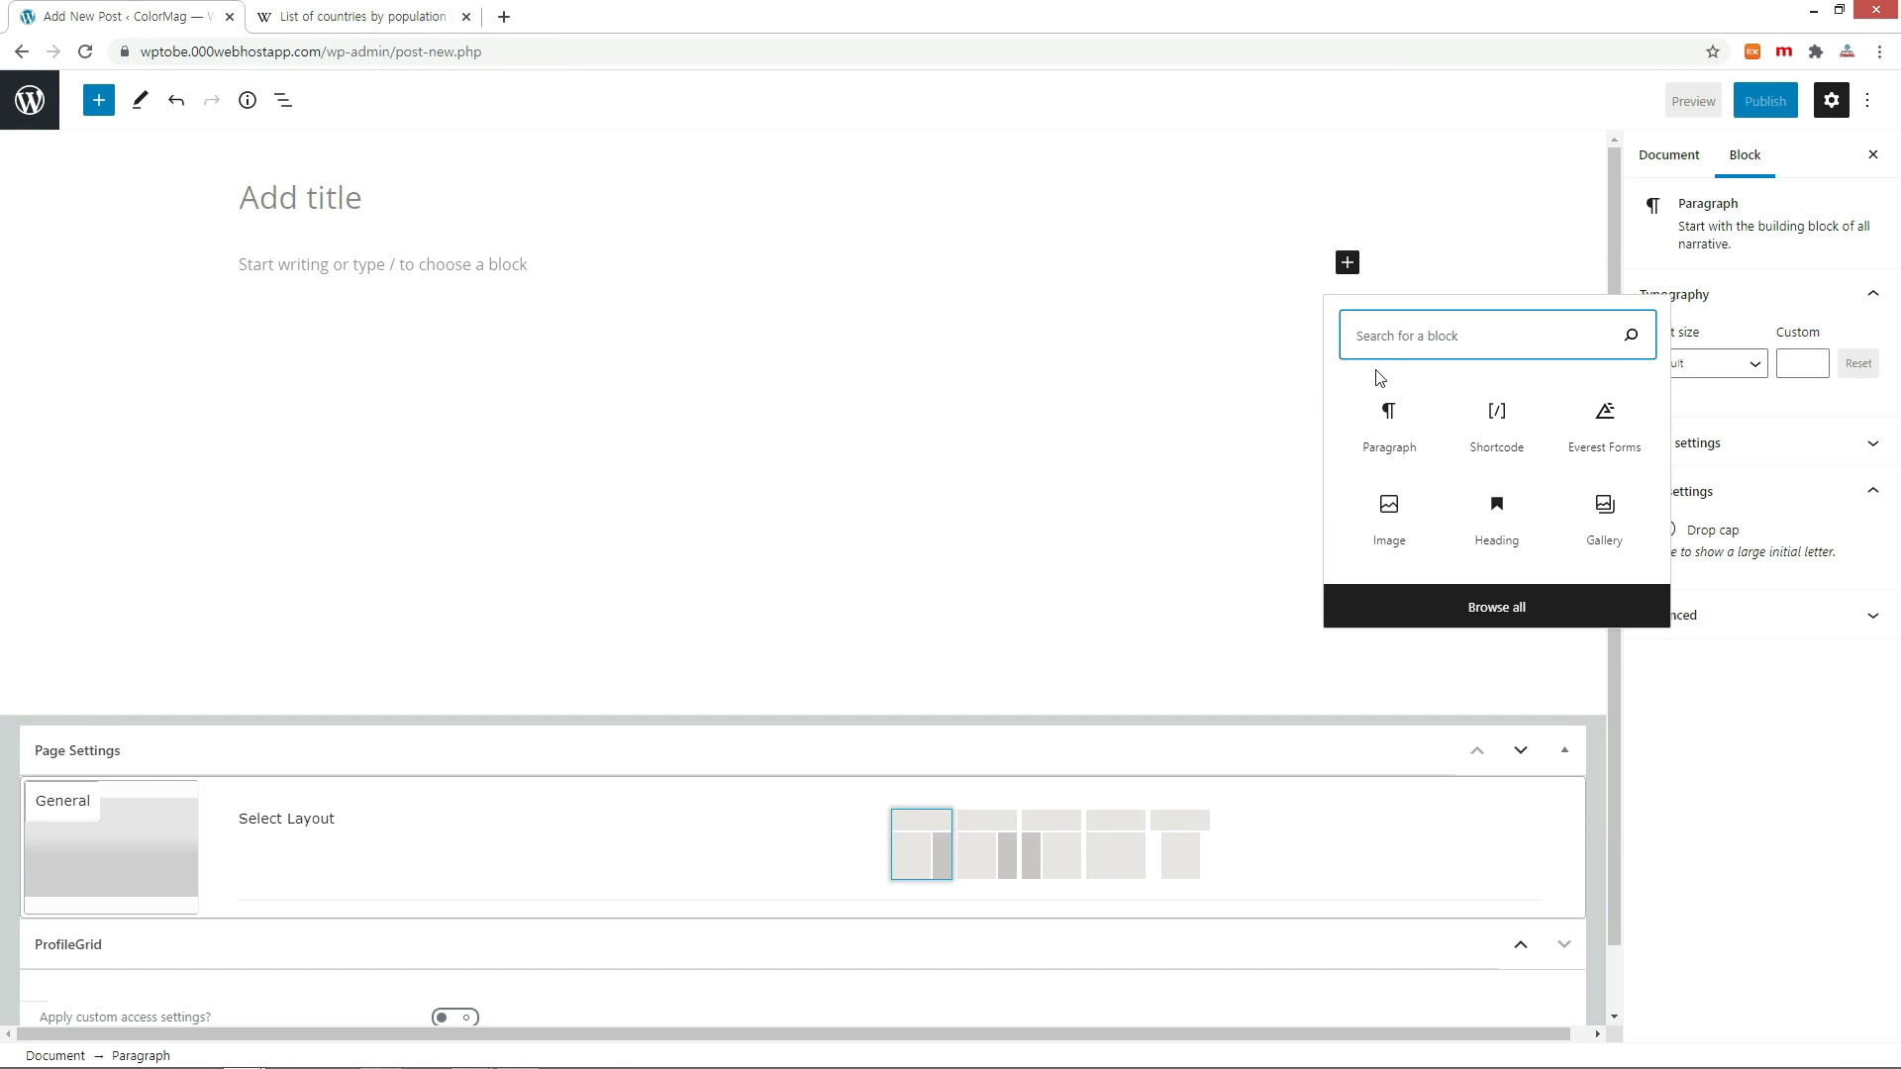
pyautogui.click(1496, 423)
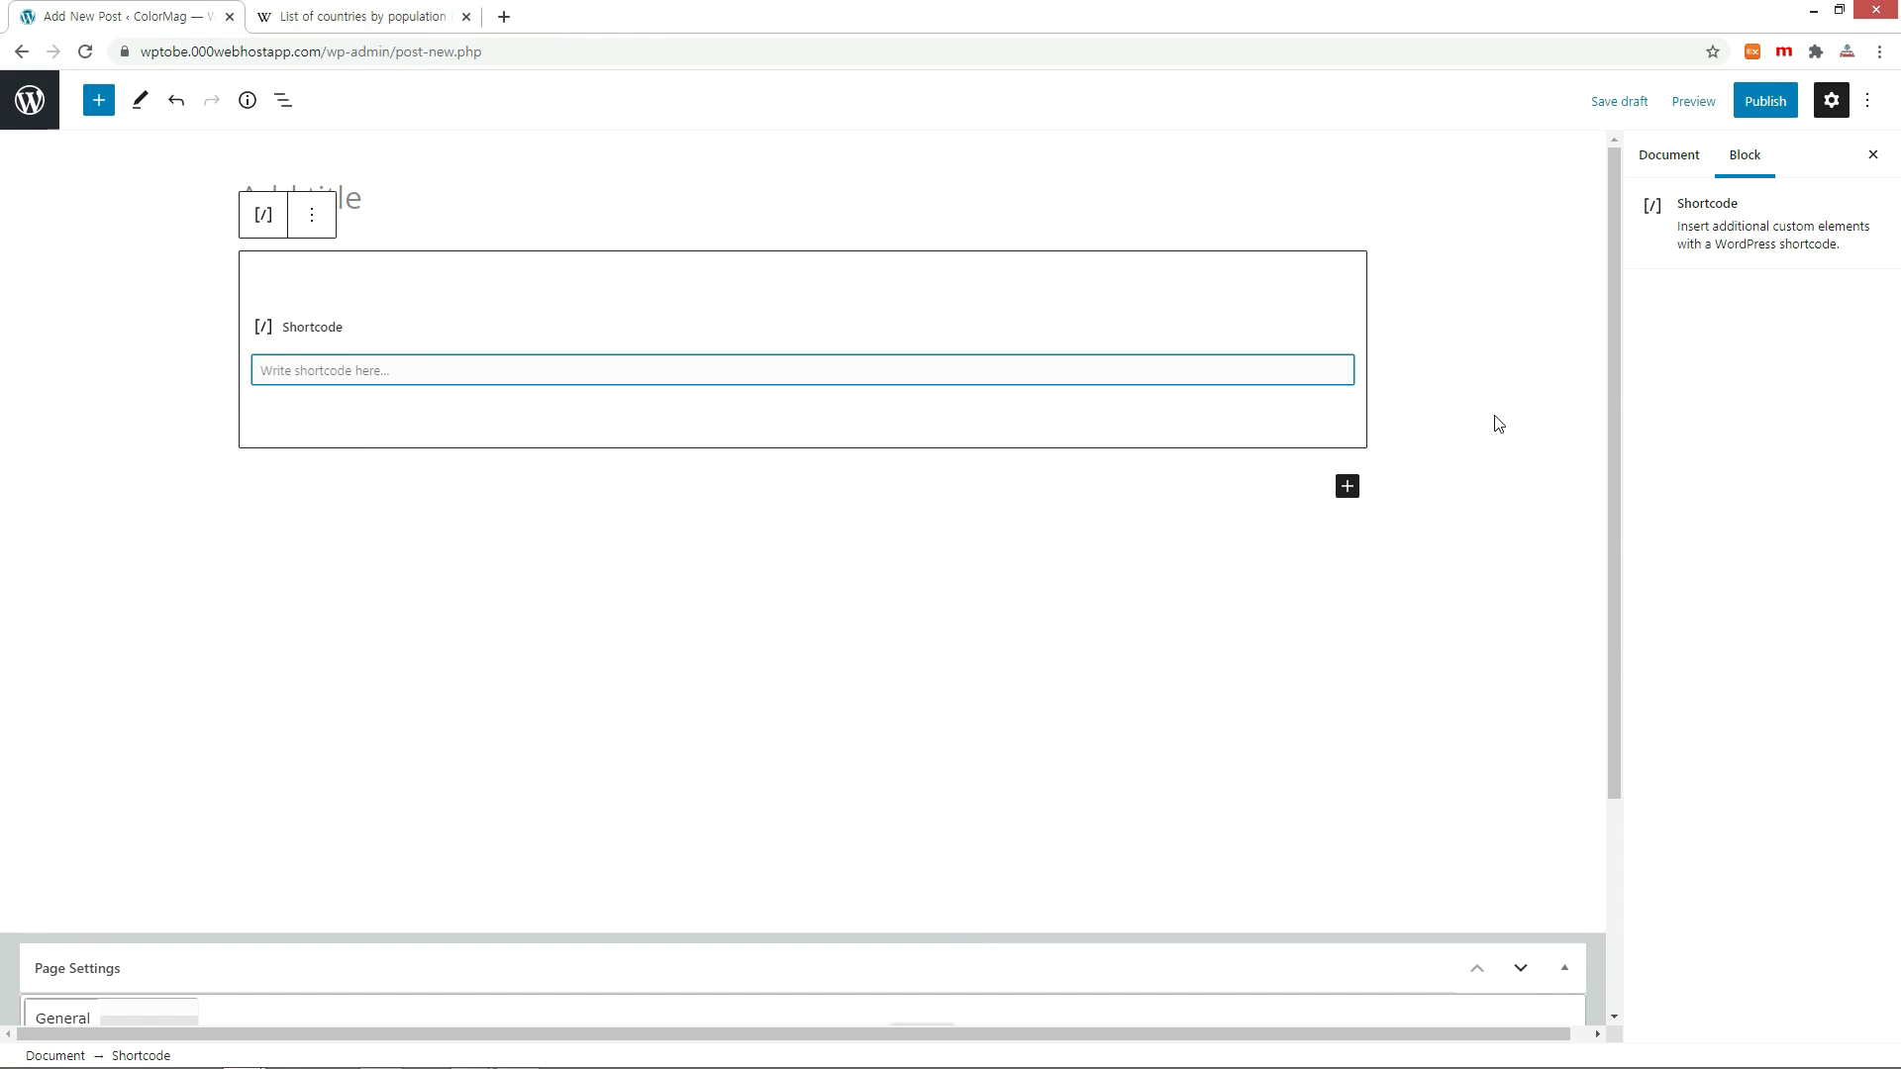
pyautogui.write('[table id=1 /]')
# Title the post 'List of countries by population' and publish it.
pyautogui.click(282, 204)
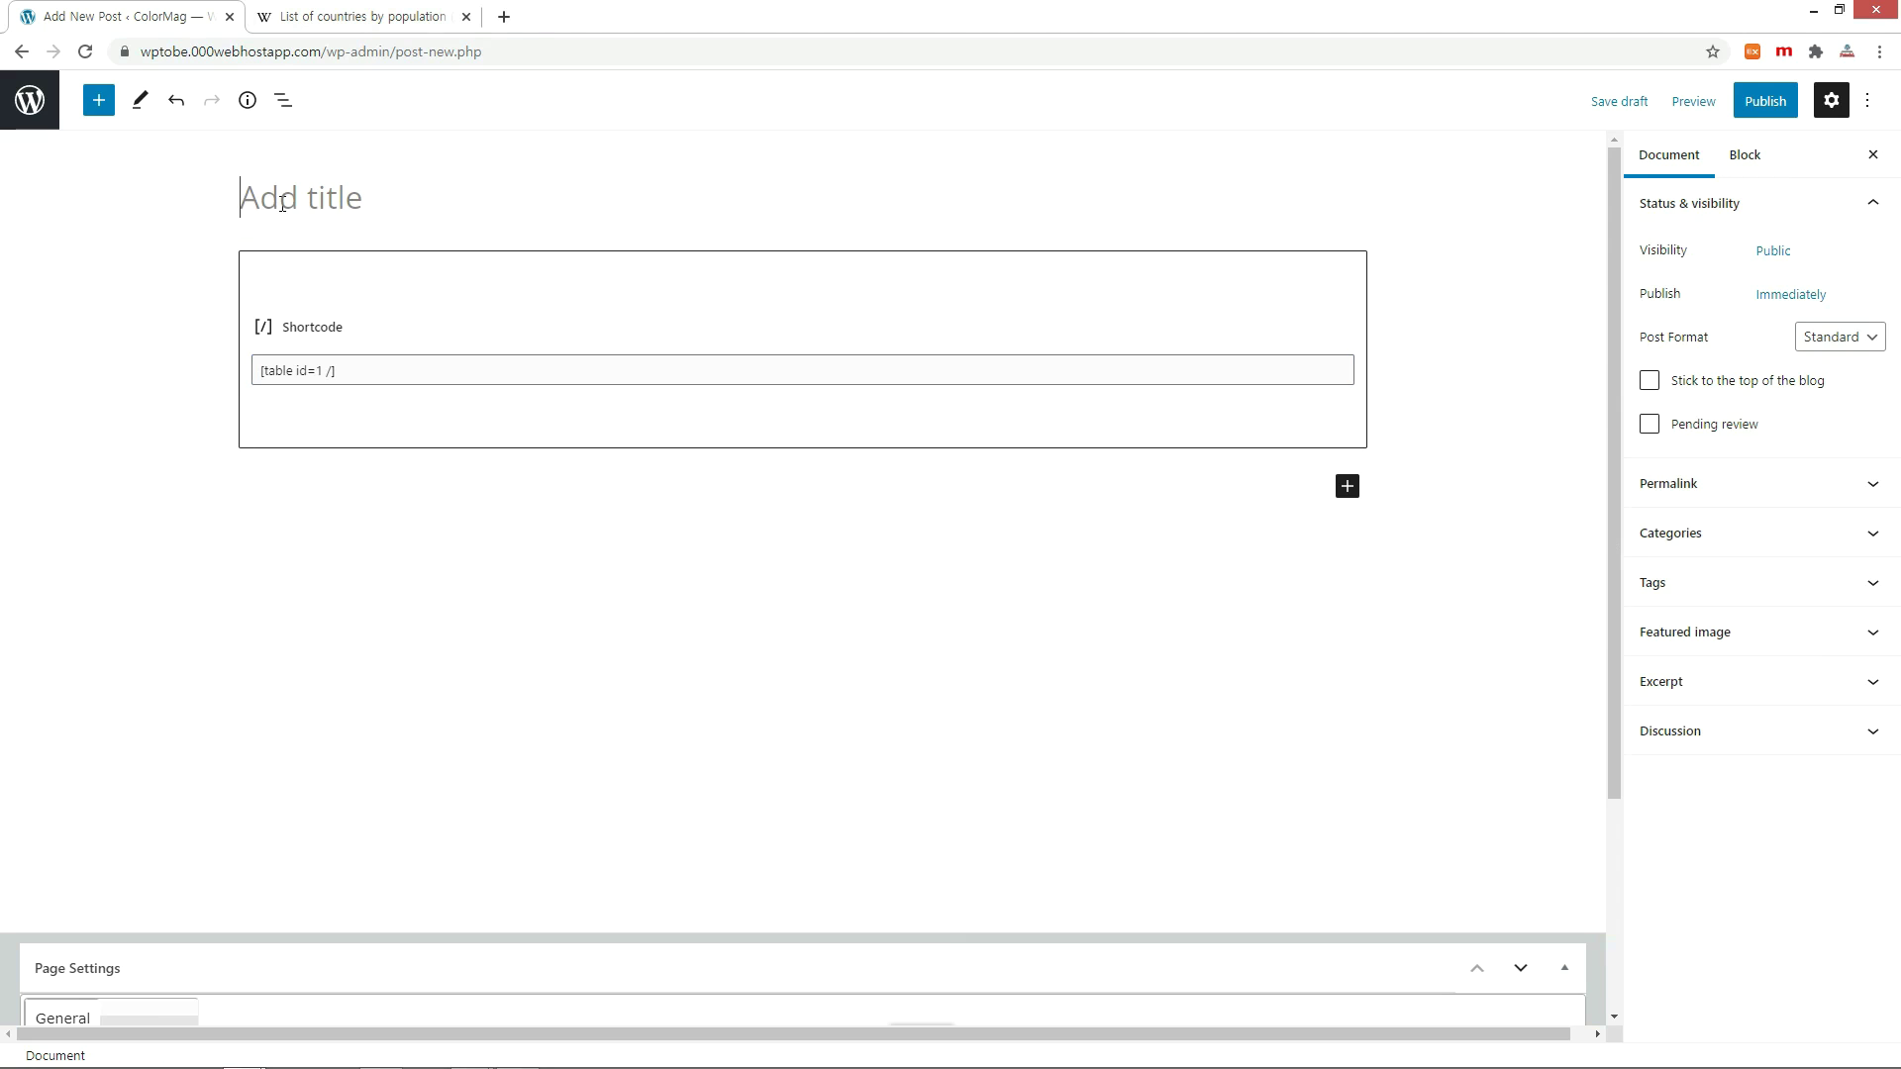
pyautogui.write('List of countries by population')
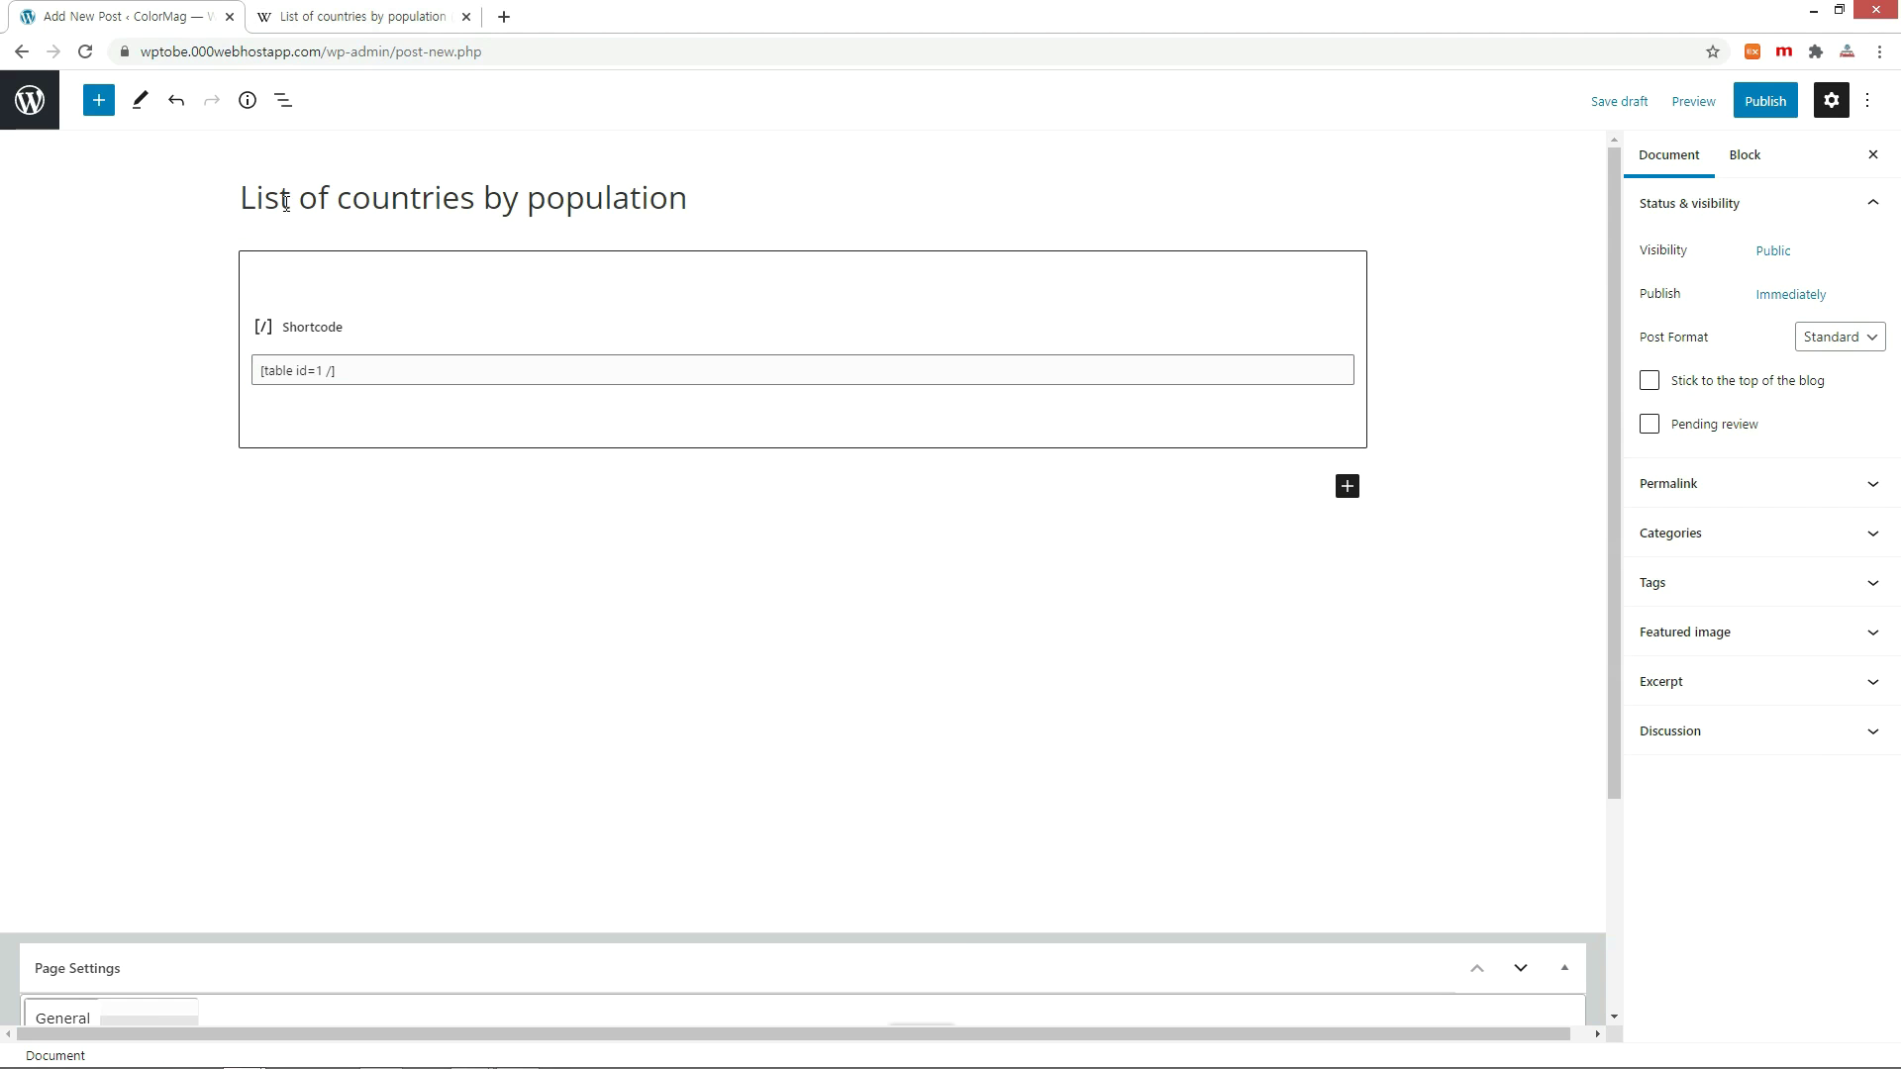
pyautogui.click(1767, 103)
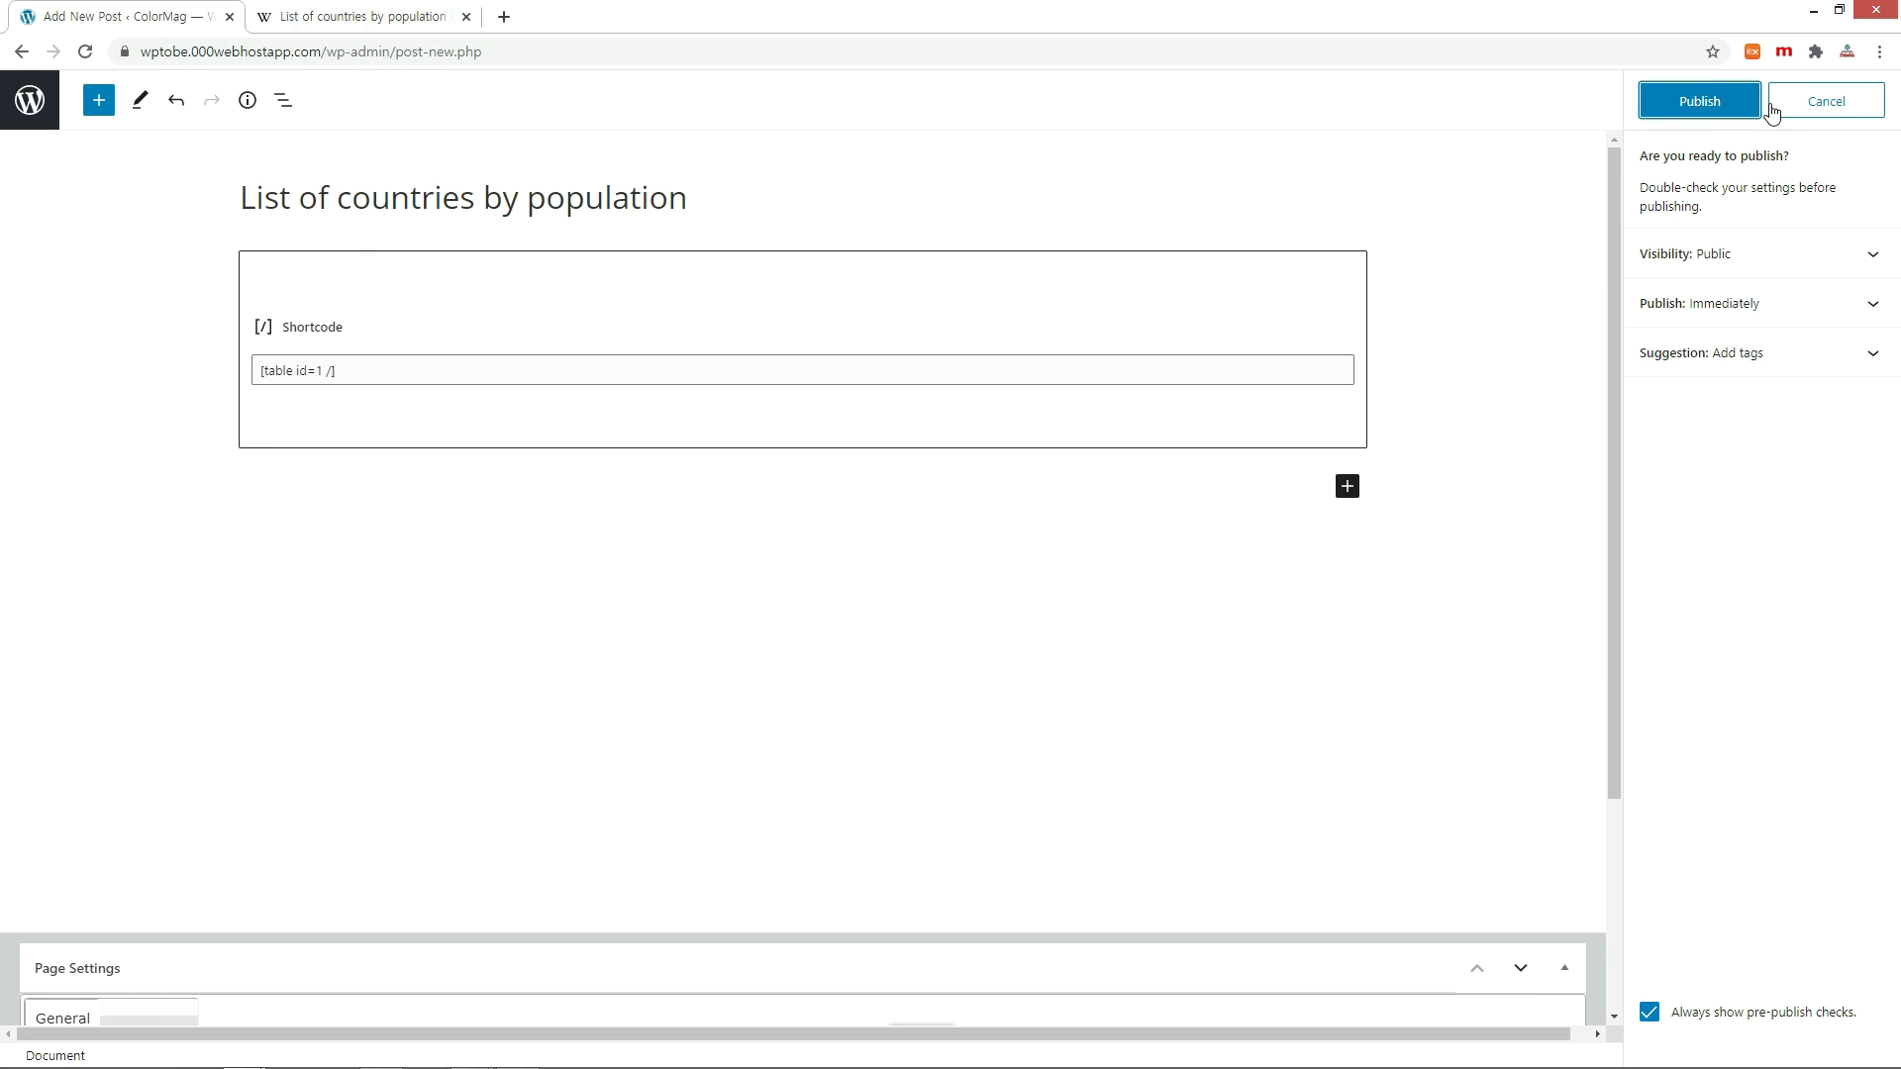
pyautogui.click(1667, 99)
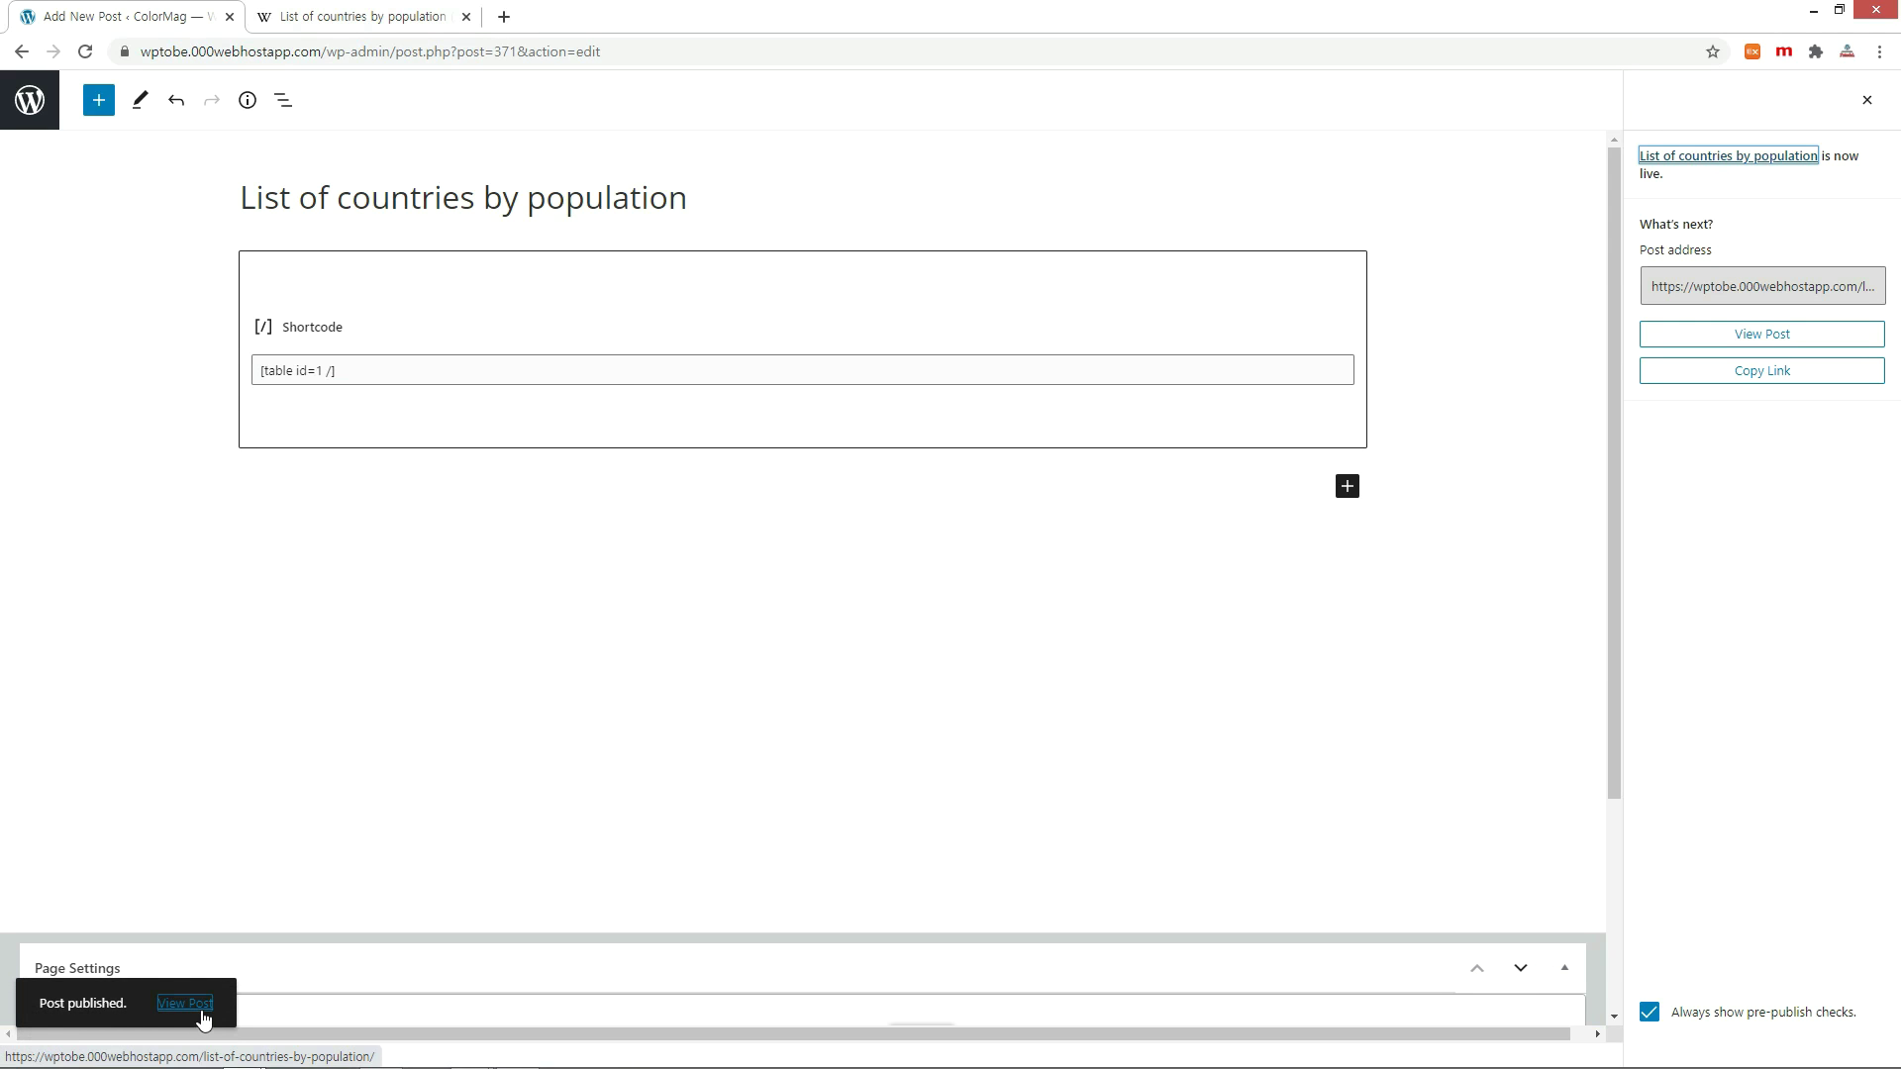
# On the live post, sort the table by Country, Region, SubRegion and Change in both directions.
pyautogui.click(202, 1012)
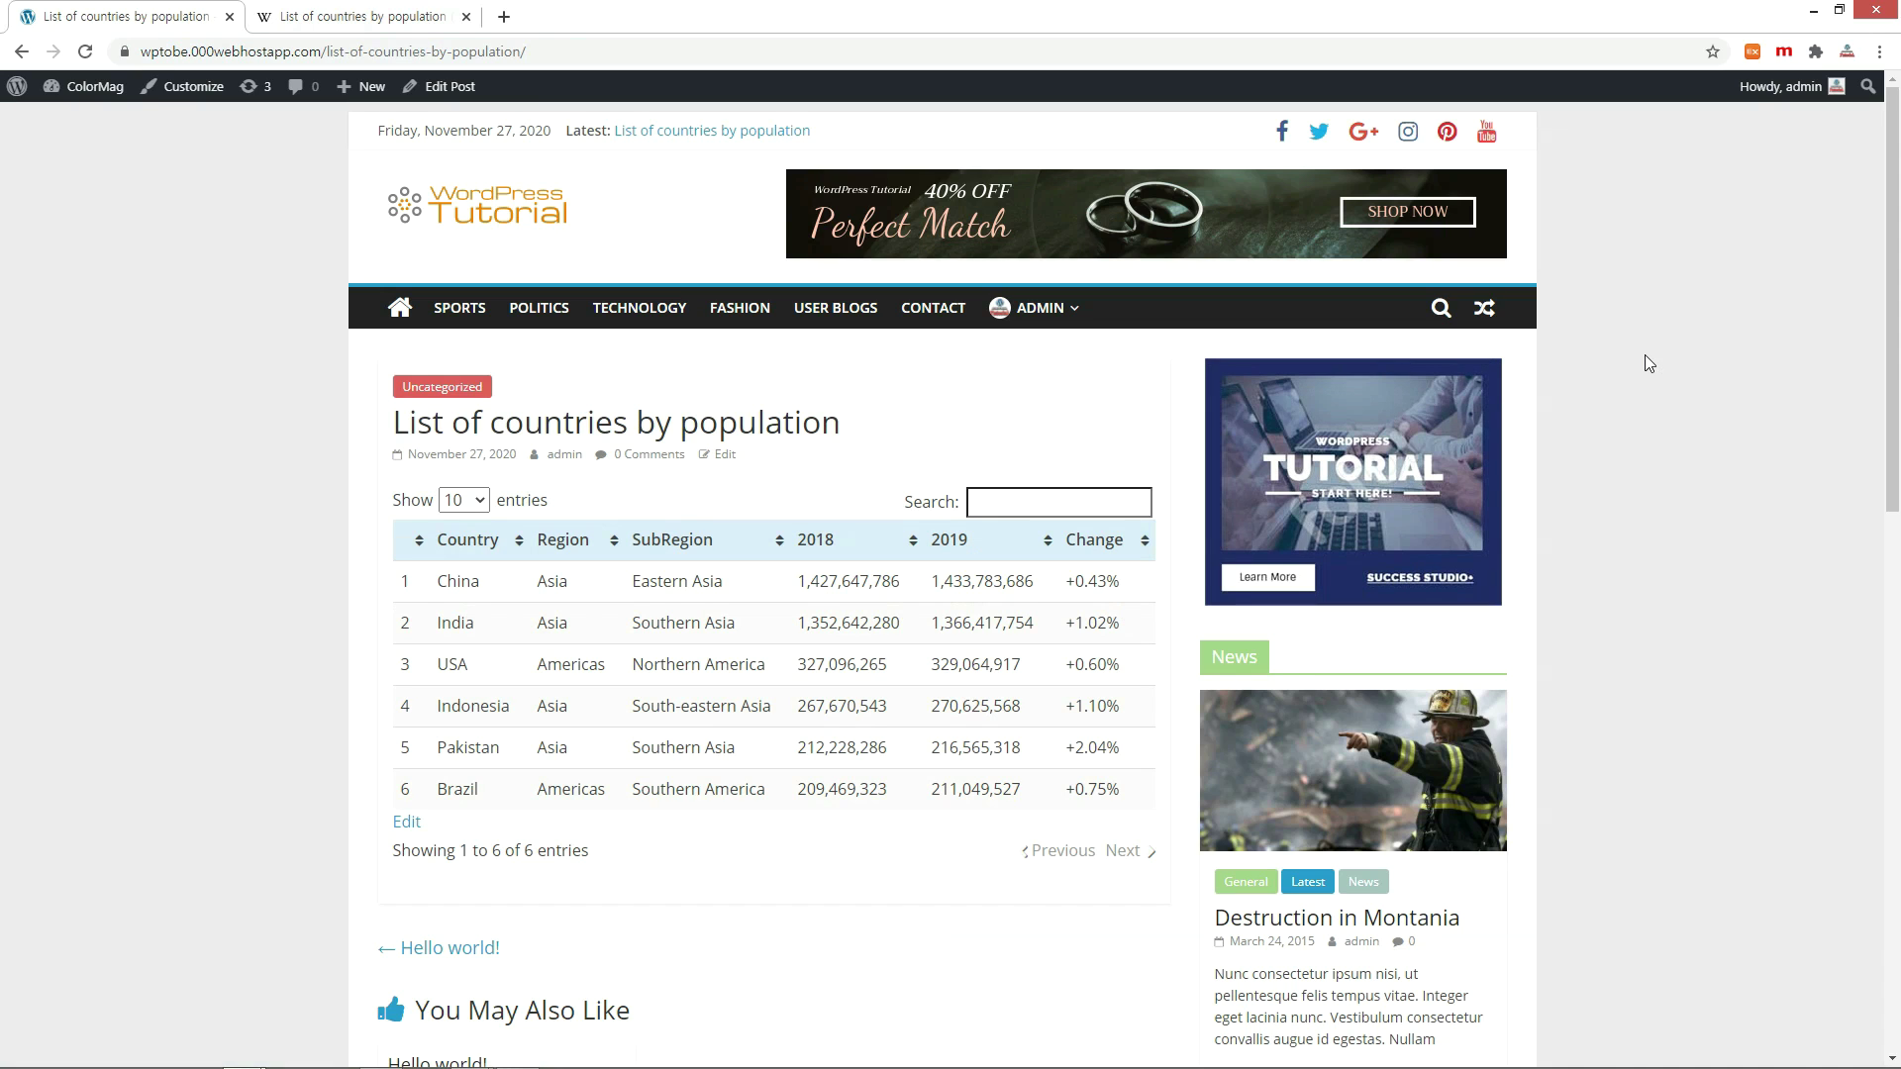
pyautogui.doubleClick(467, 540)
pyautogui.click(550, 545)
pyautogui.click(554, 543)
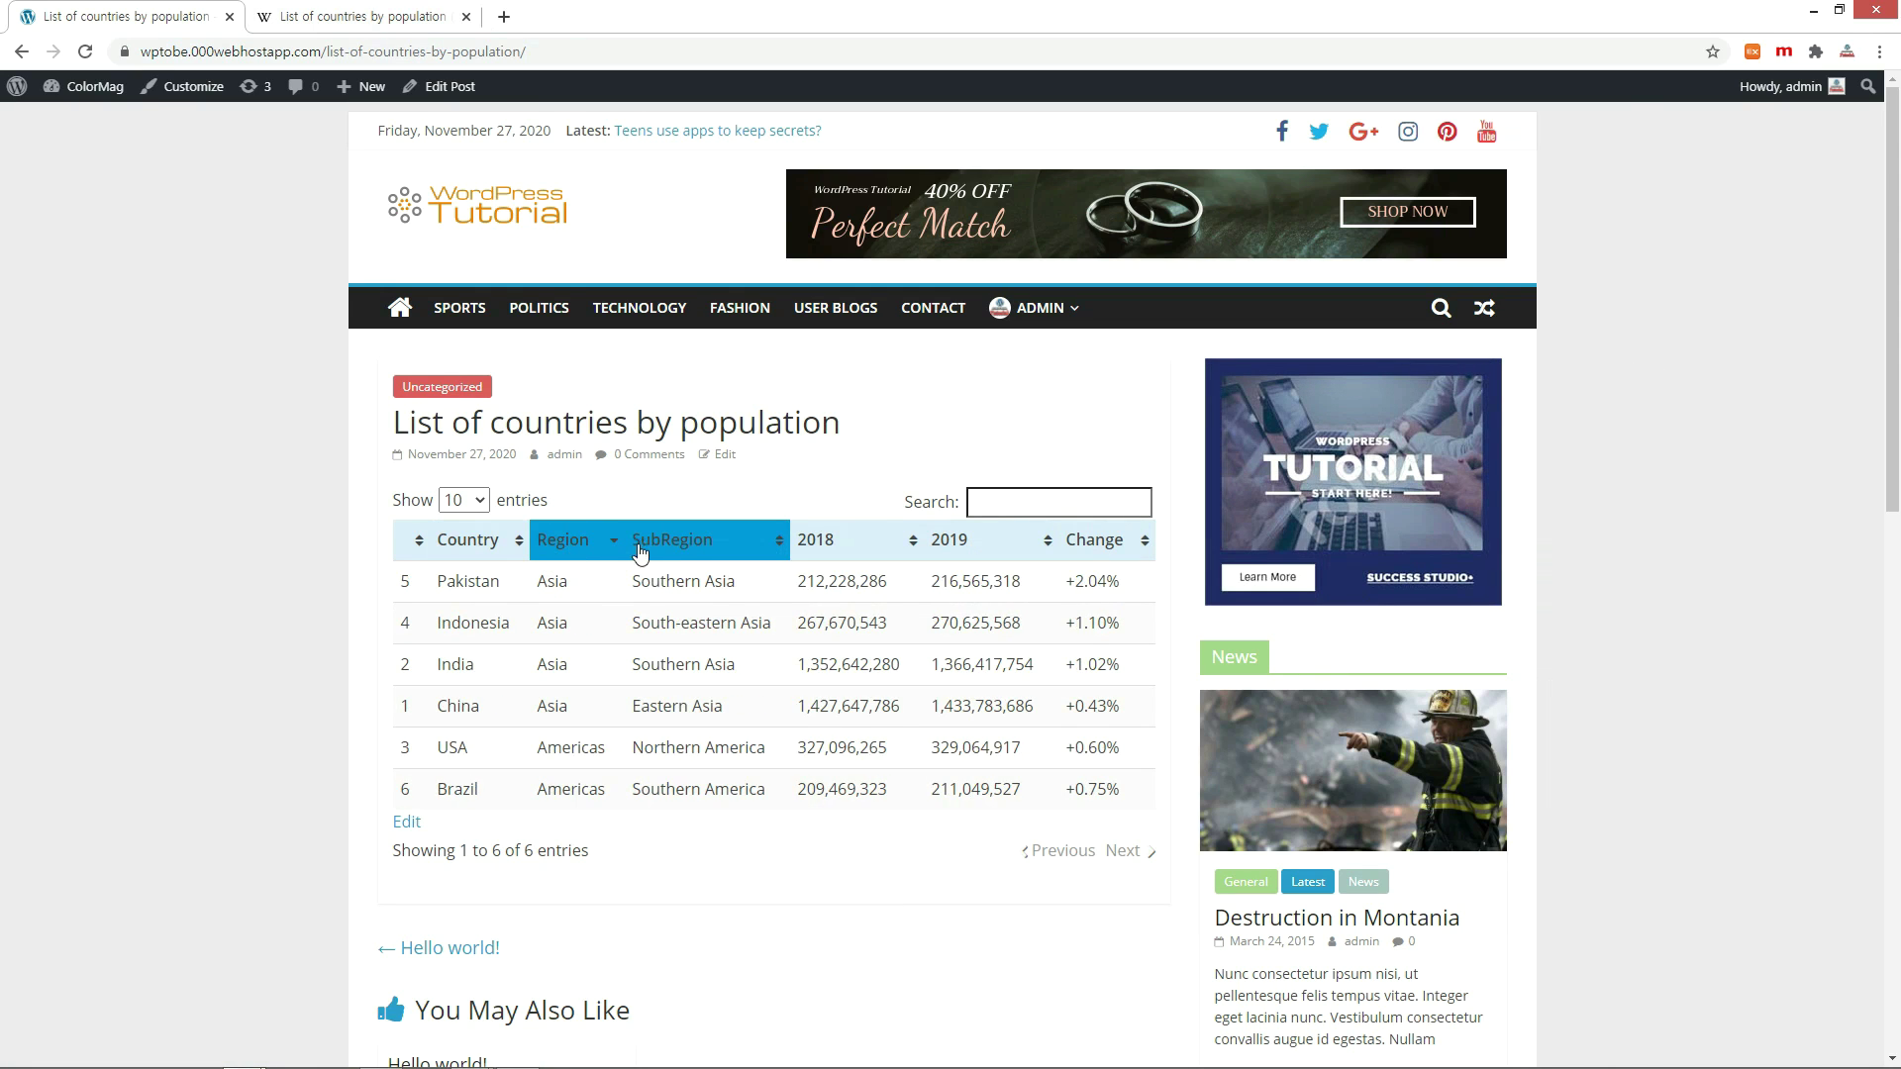
pyautogui.click(688, 545)
pyautogui.click(688, 545)
pyautogui.click(1117, 545)
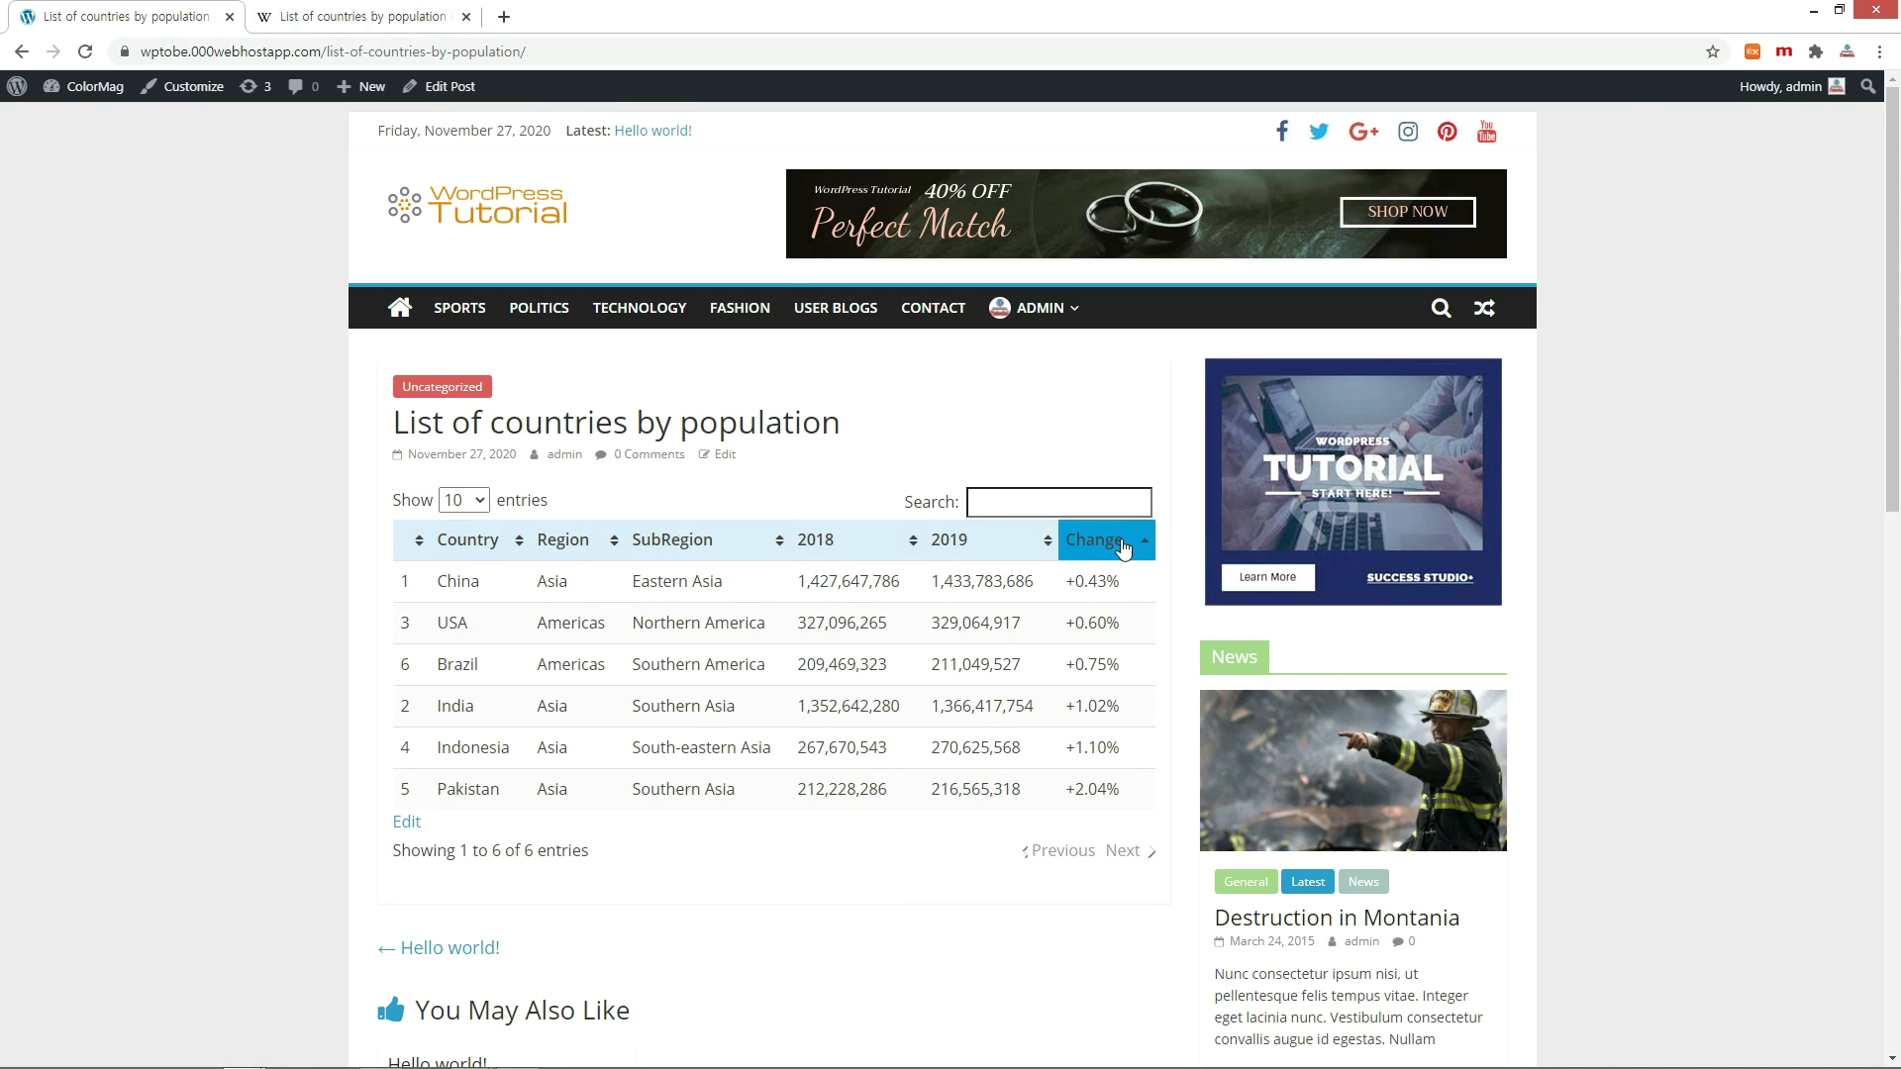
pyautogui.click(1118, 546)
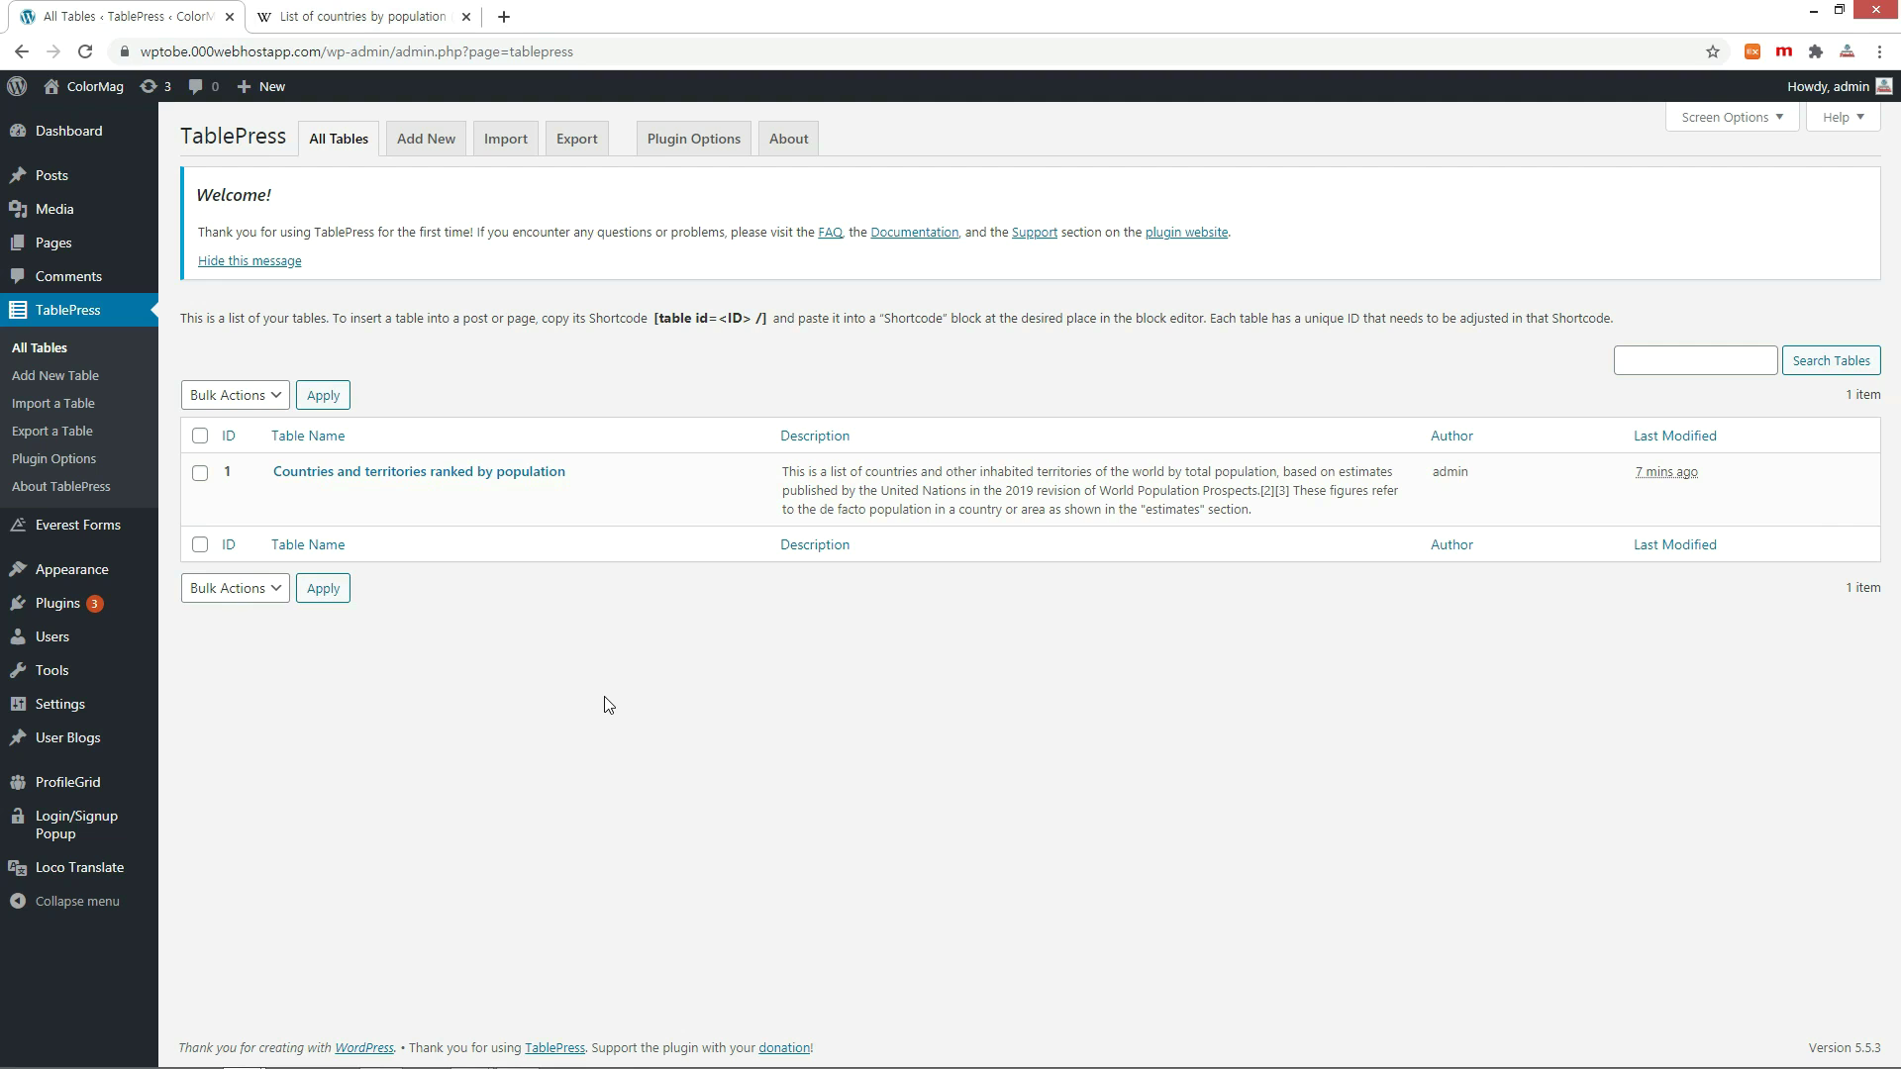
# Open 'Countries and territories ranked by population' from the table list and scroll to Table Manipulation.
pyautogui.click(283, 492)
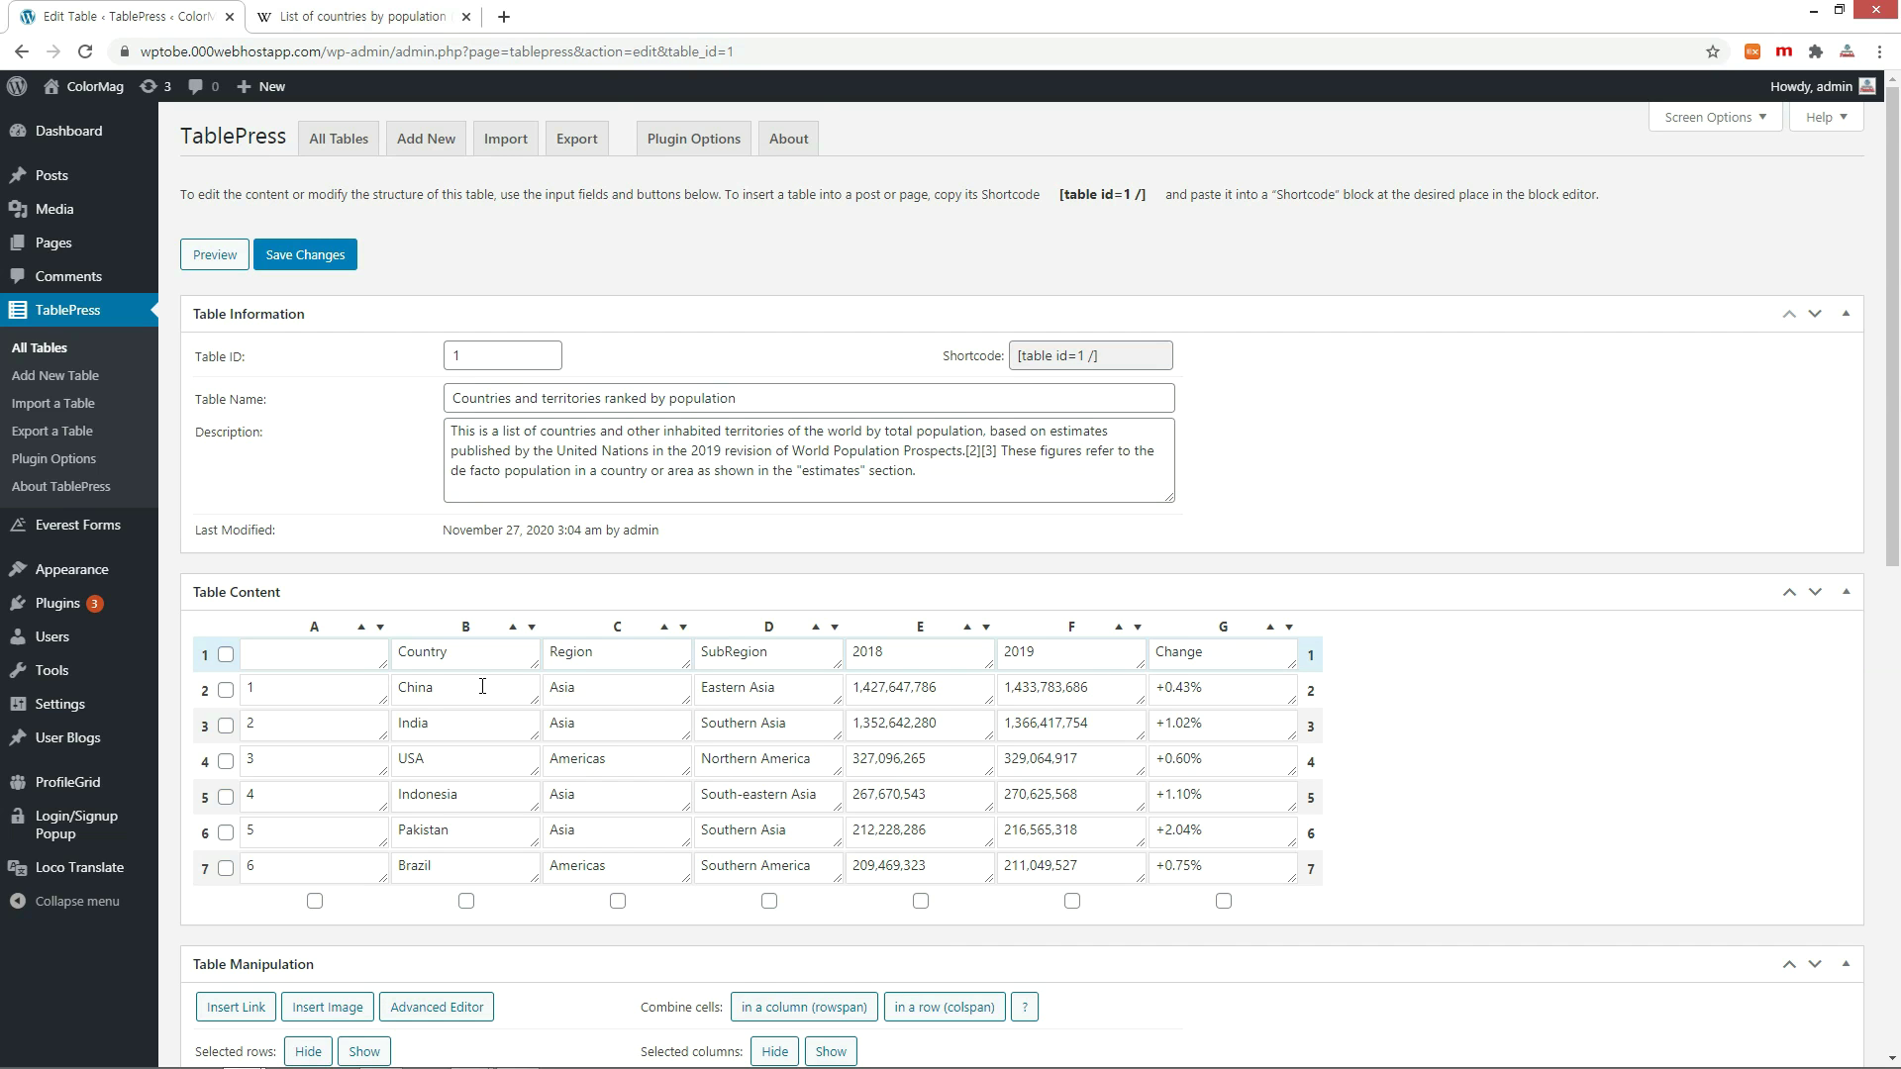
pyautogui.scroll(-2, 483, 686)
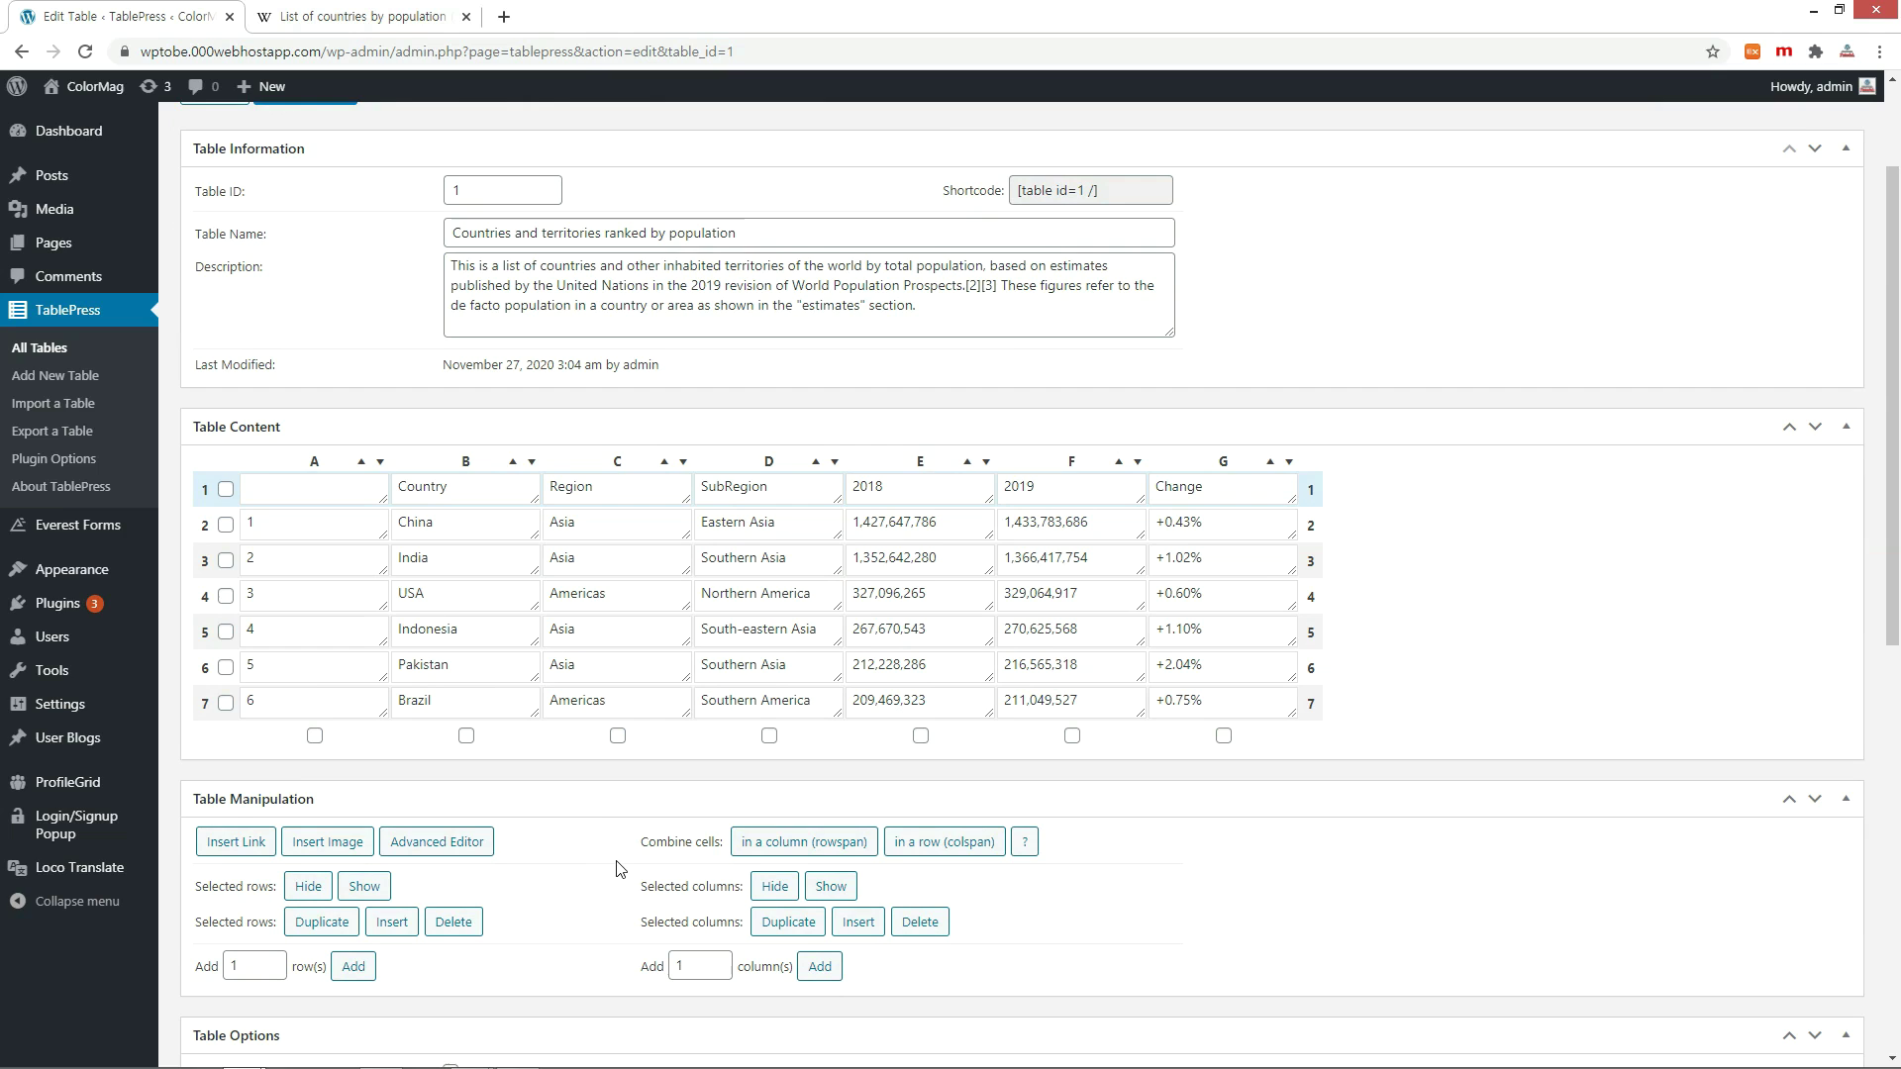
# Insert a flag image from the media library into the China cell.
pyautogui.click(331, 850)
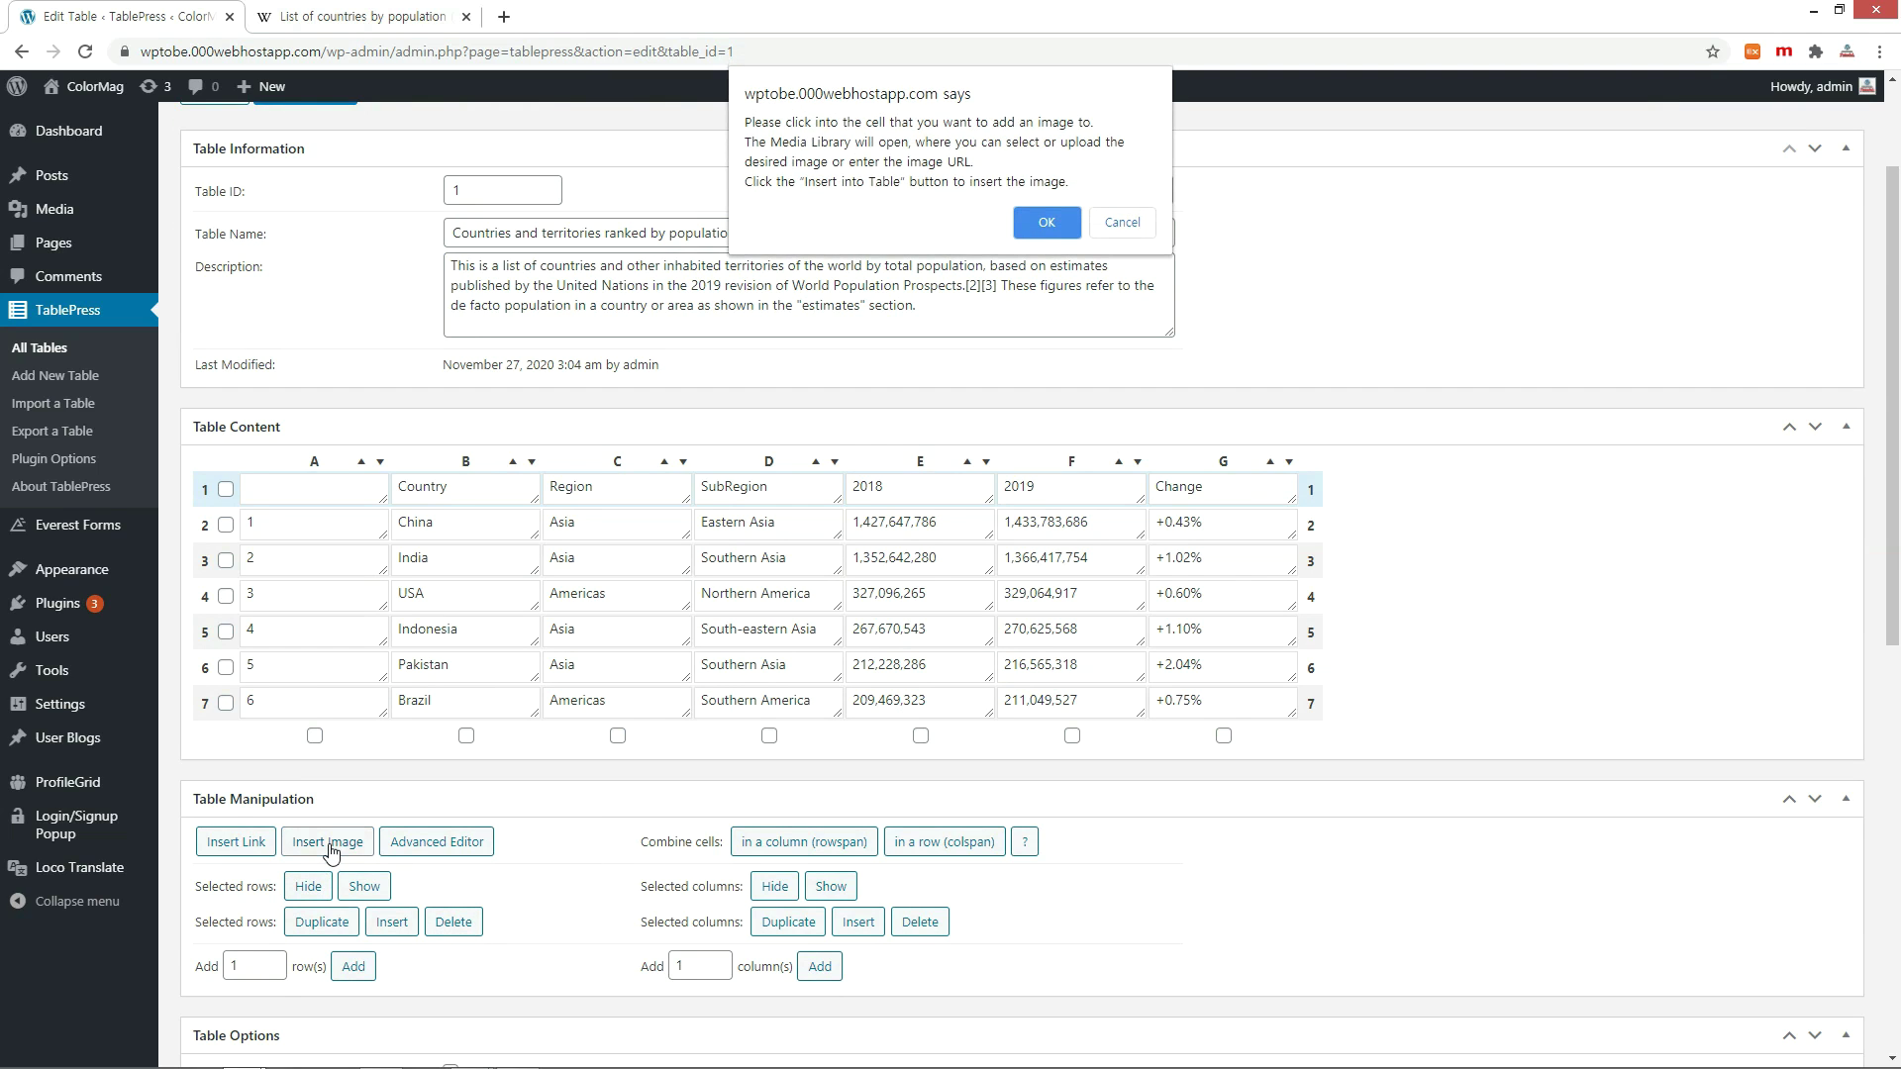
pyautogui.click(1049, 226)
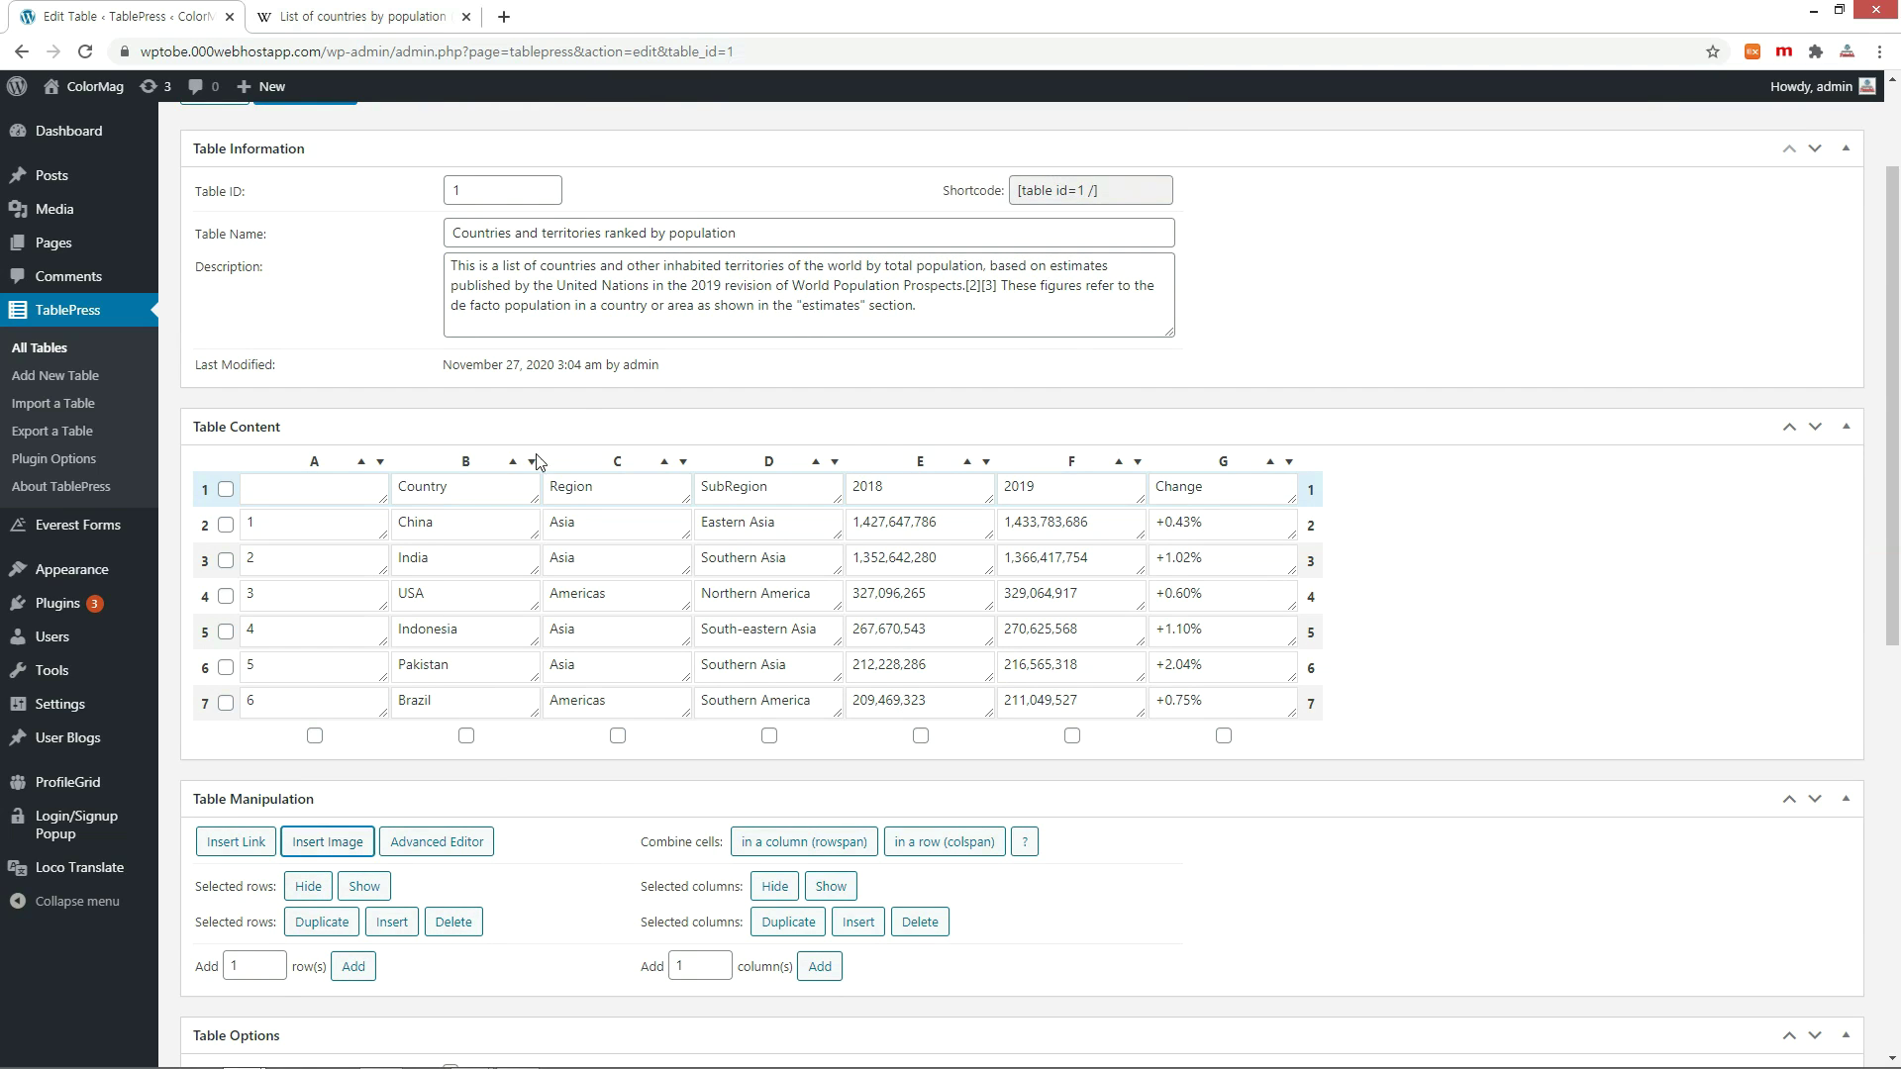
pyautogui.click(404, 523)
pyautogui.click(396, 598)
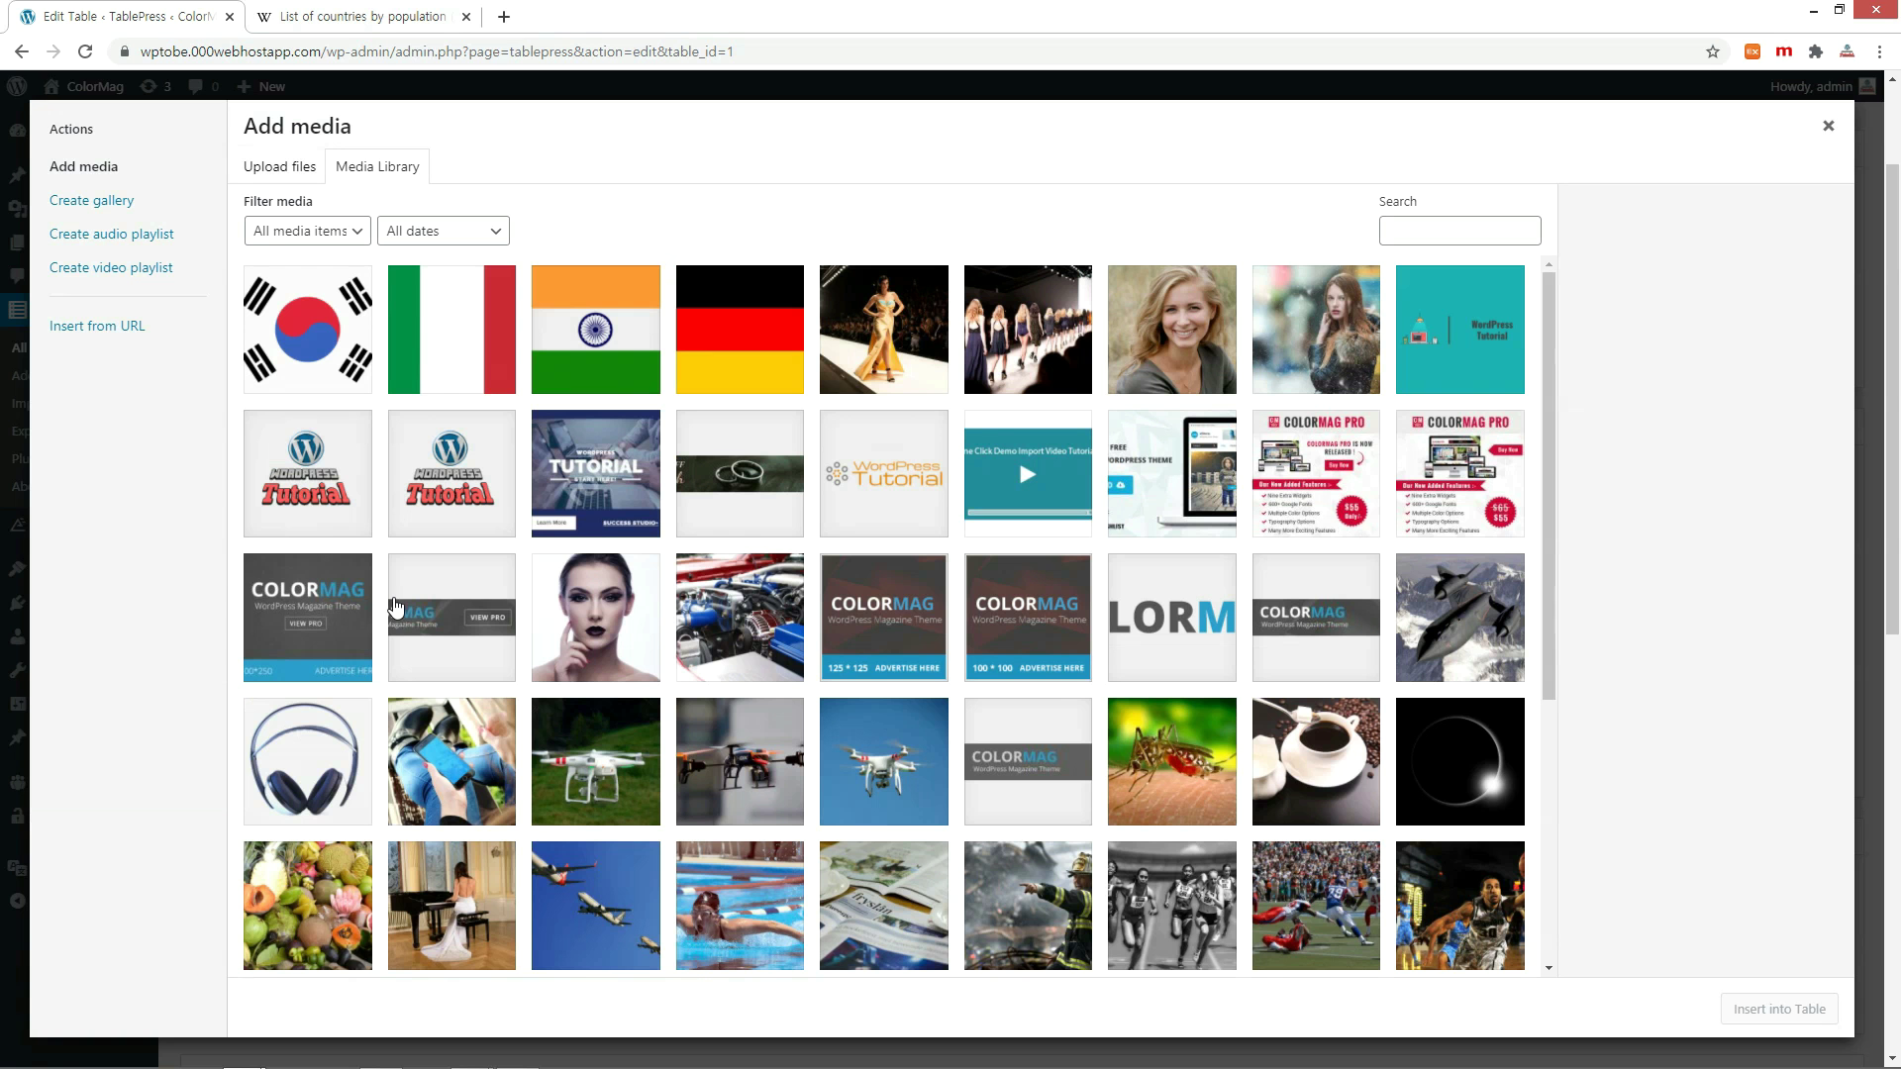
pyautogui.click(600, 386)
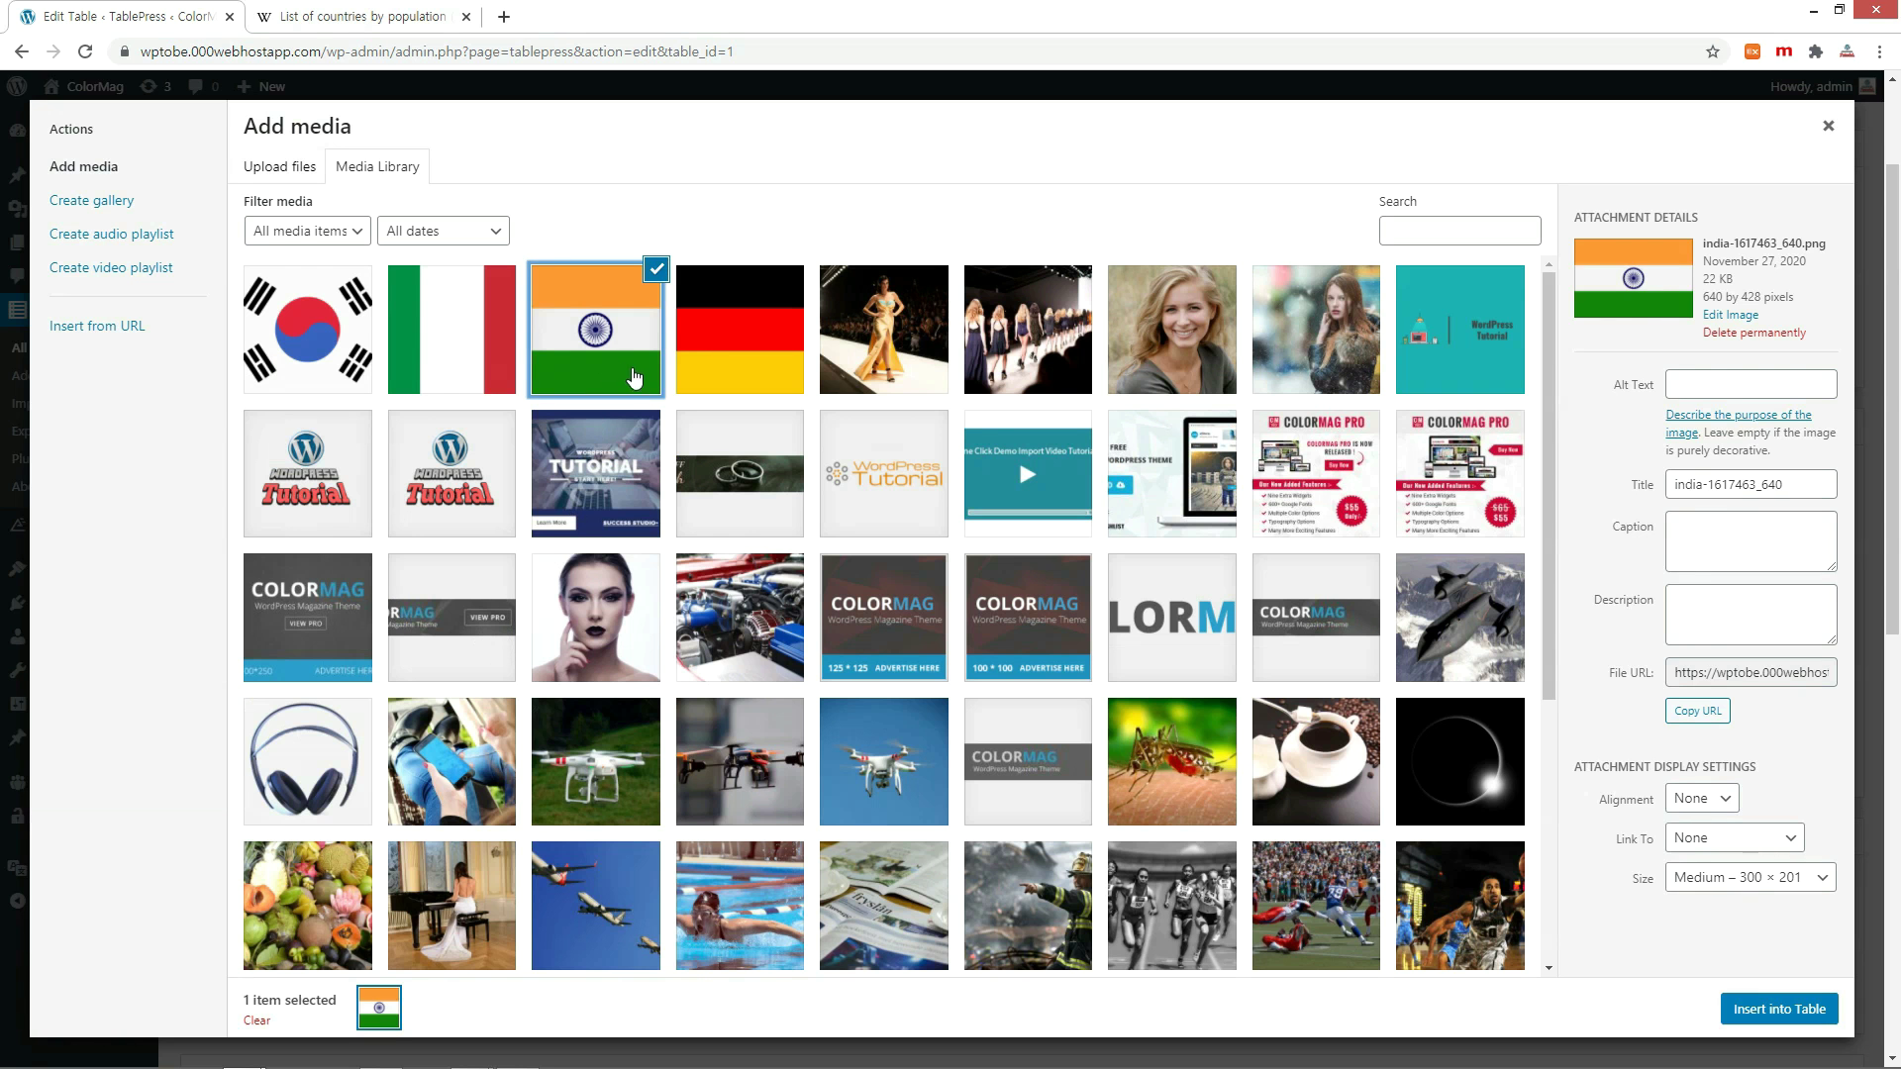
pyautogui.click(1734, 1010)
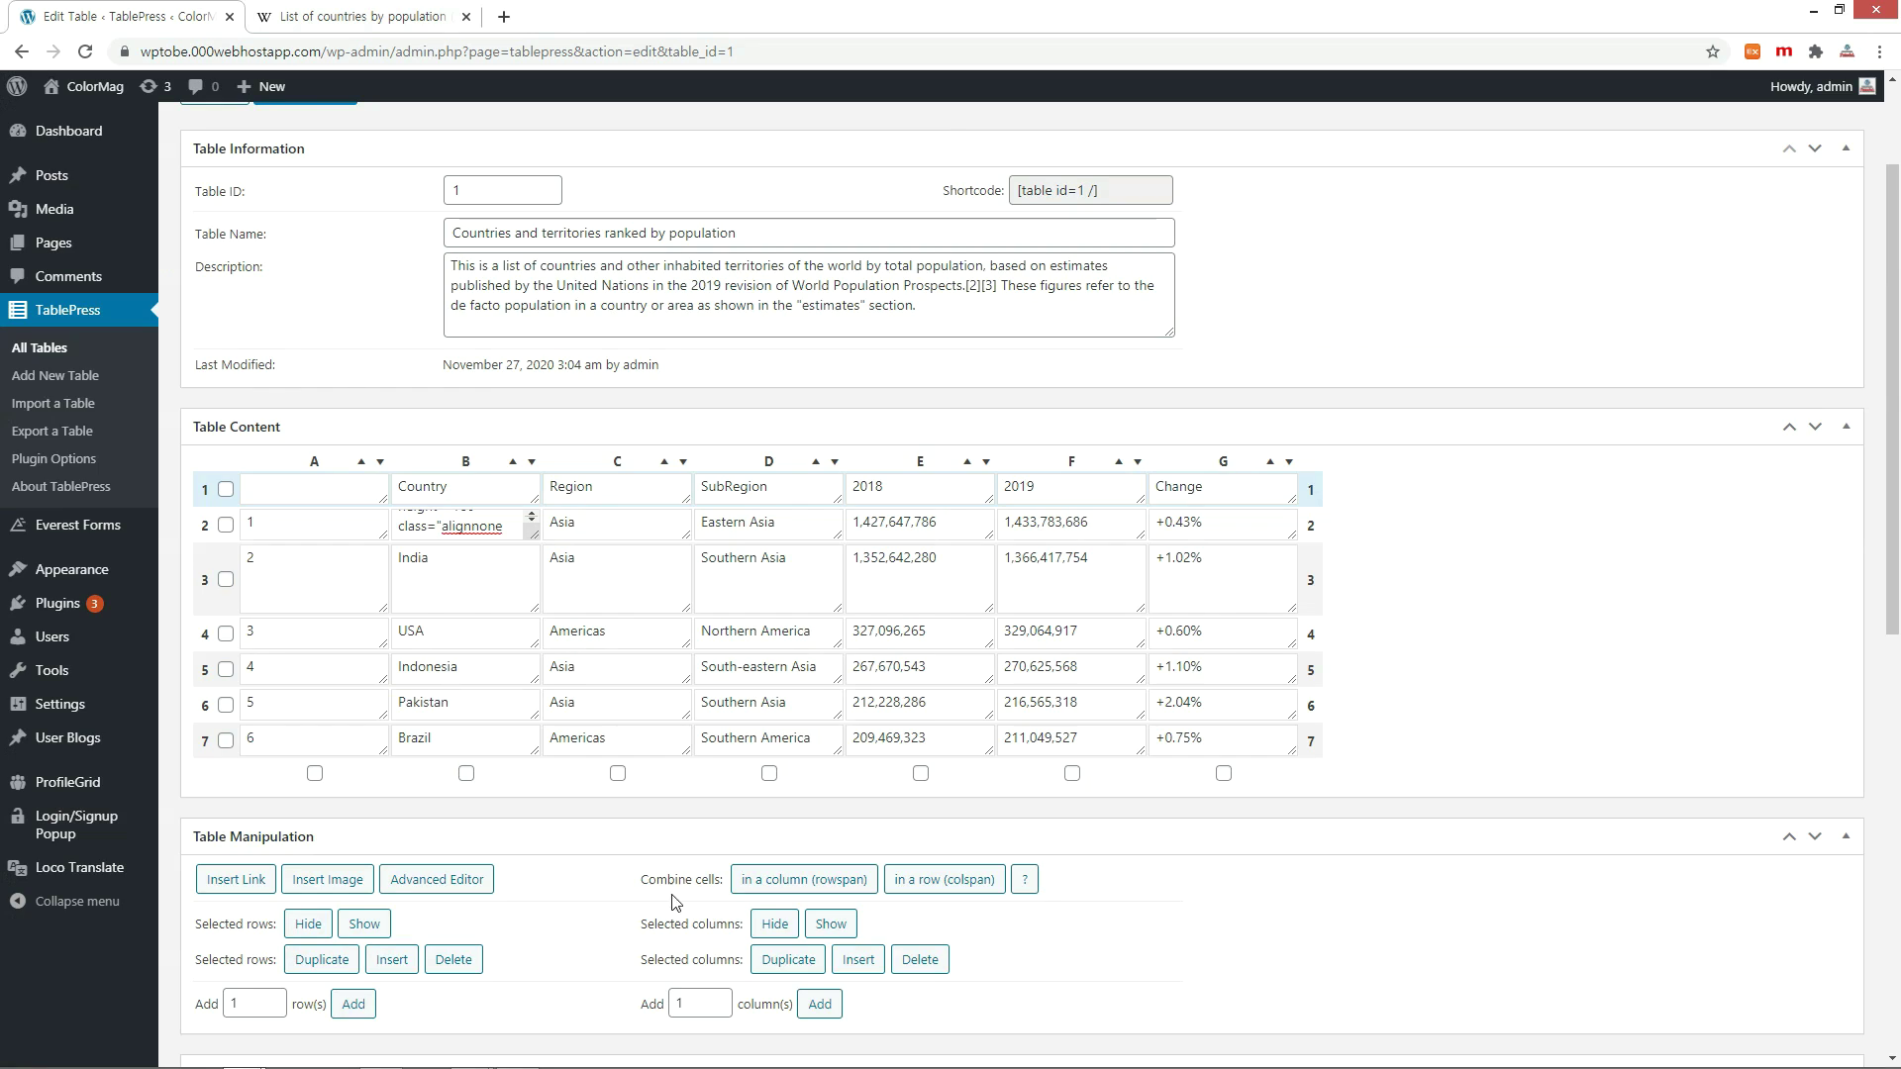
# Insert the Italy flag image from the media library into the USA cell.
pyautogui.click(400, 636)
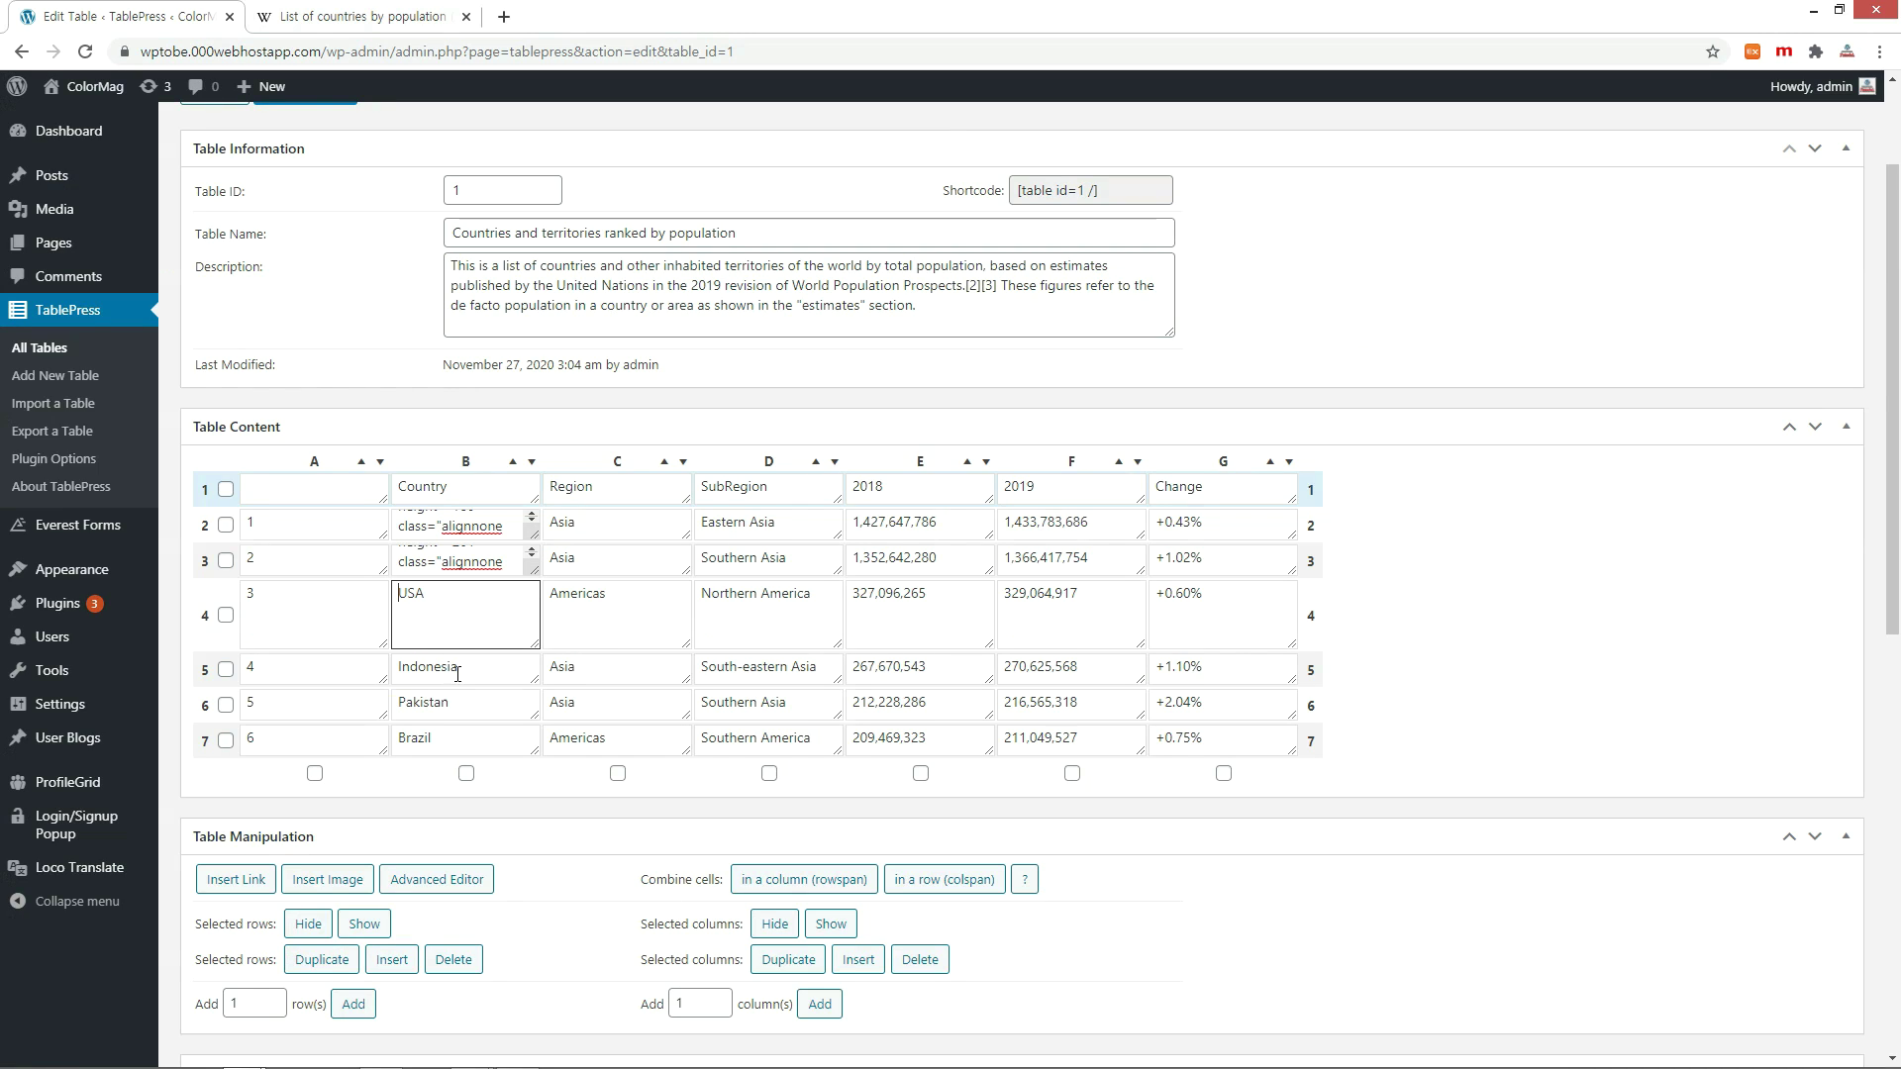
pyautogui.click(351, 890)
pyautogui.click(404, 600)
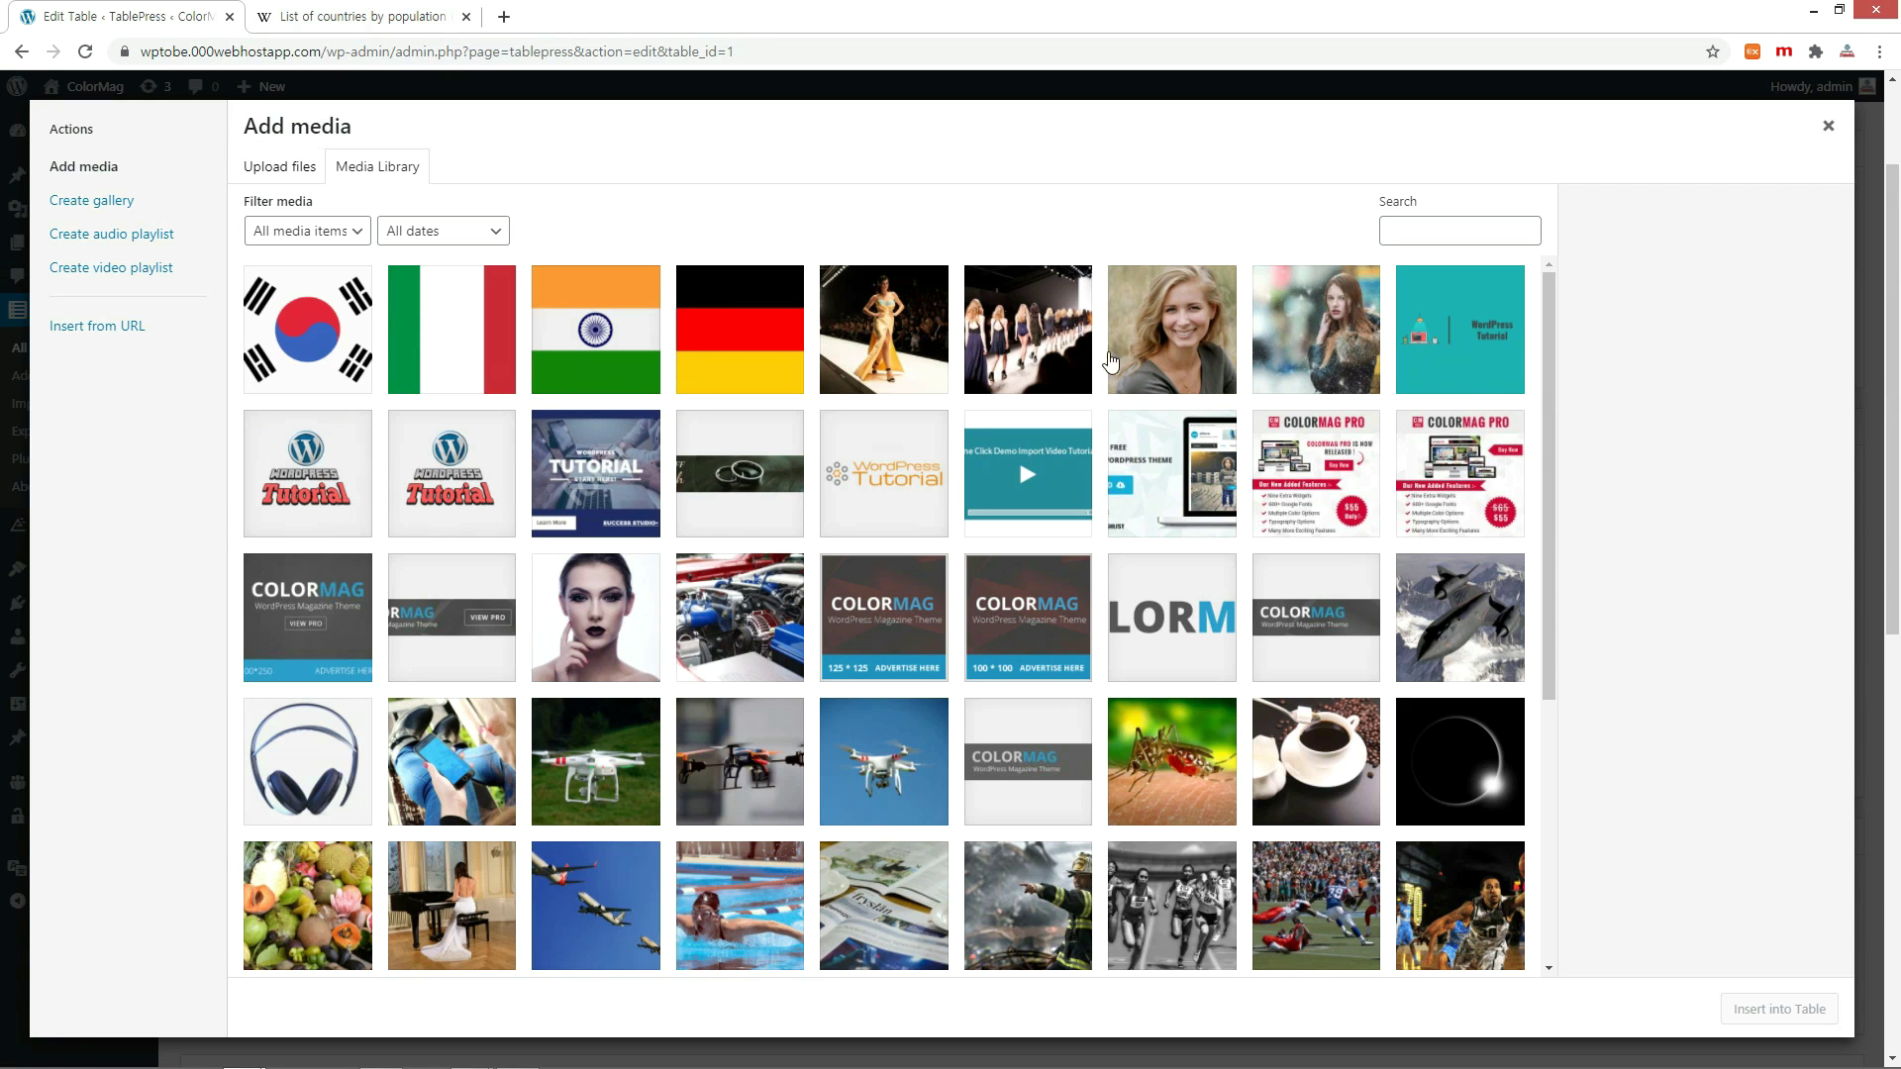
pyautogui.click(458, 332)
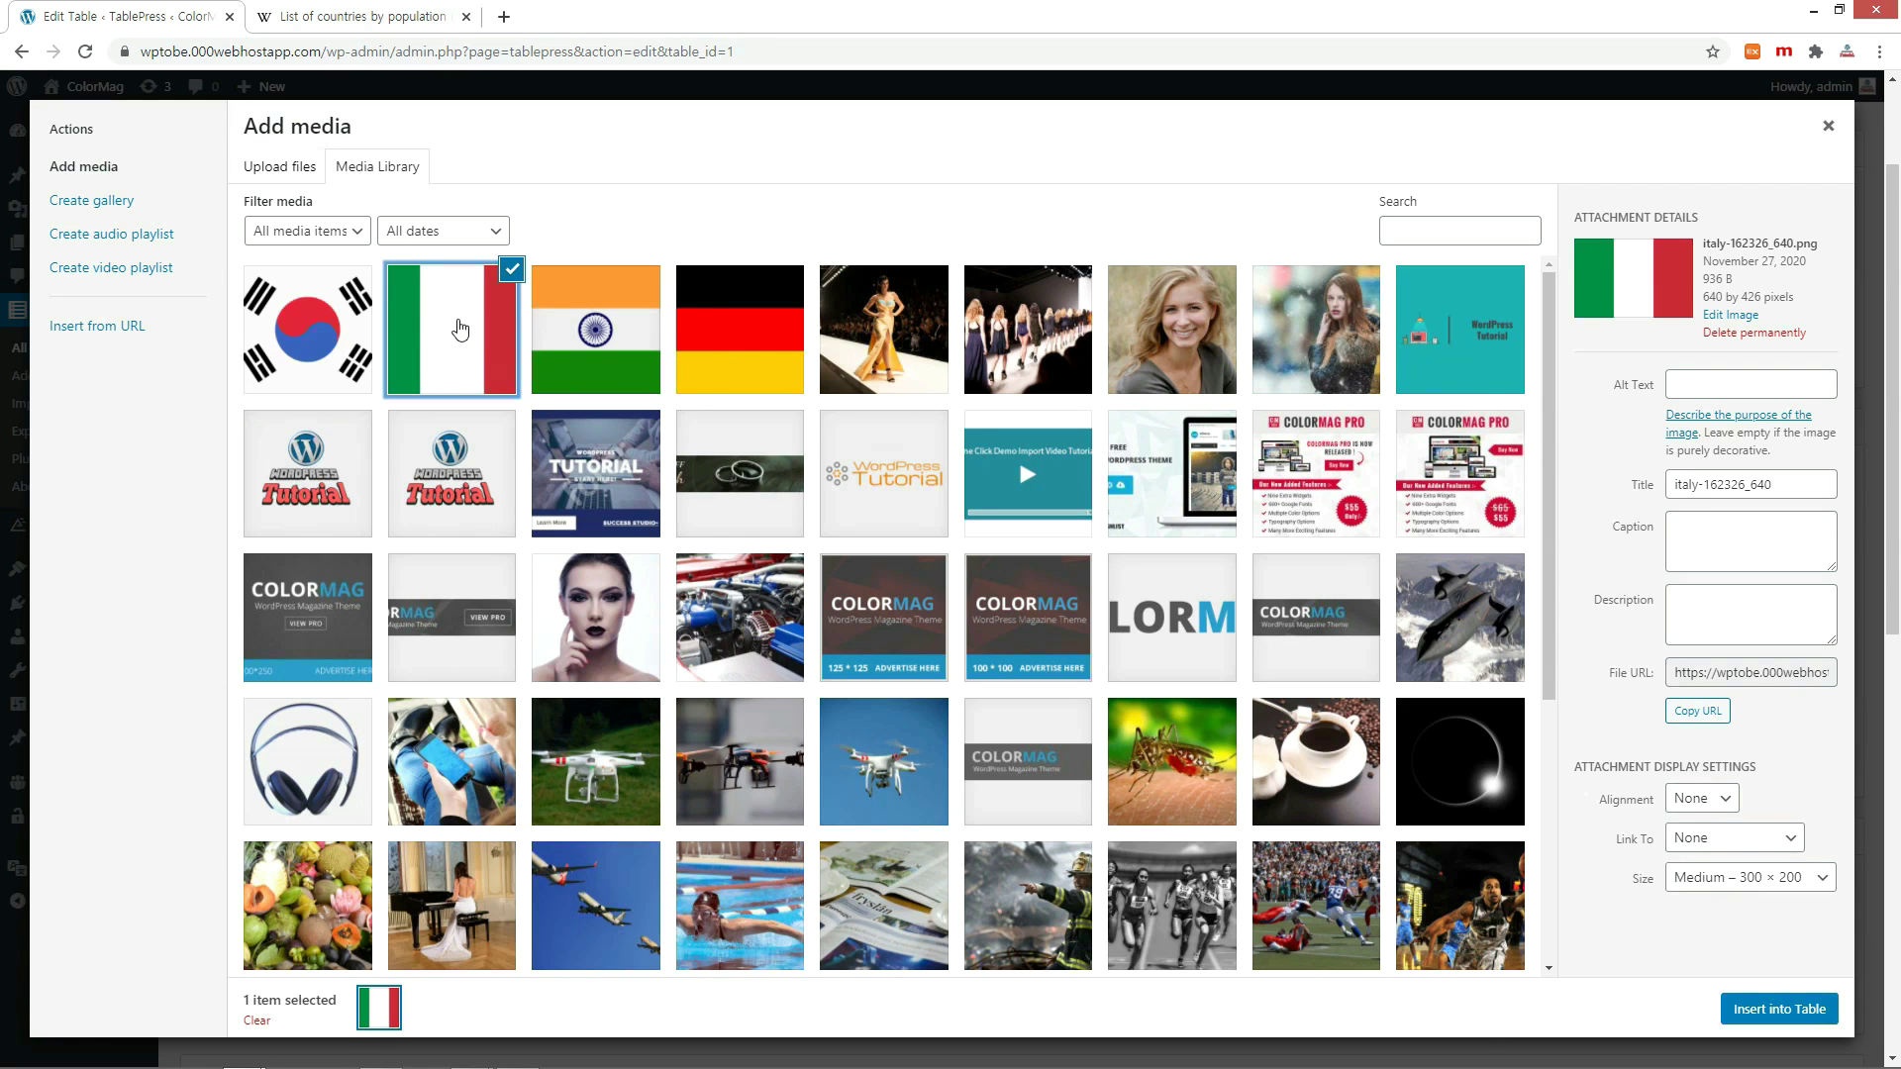
pyautogui.click(1771, 1002)
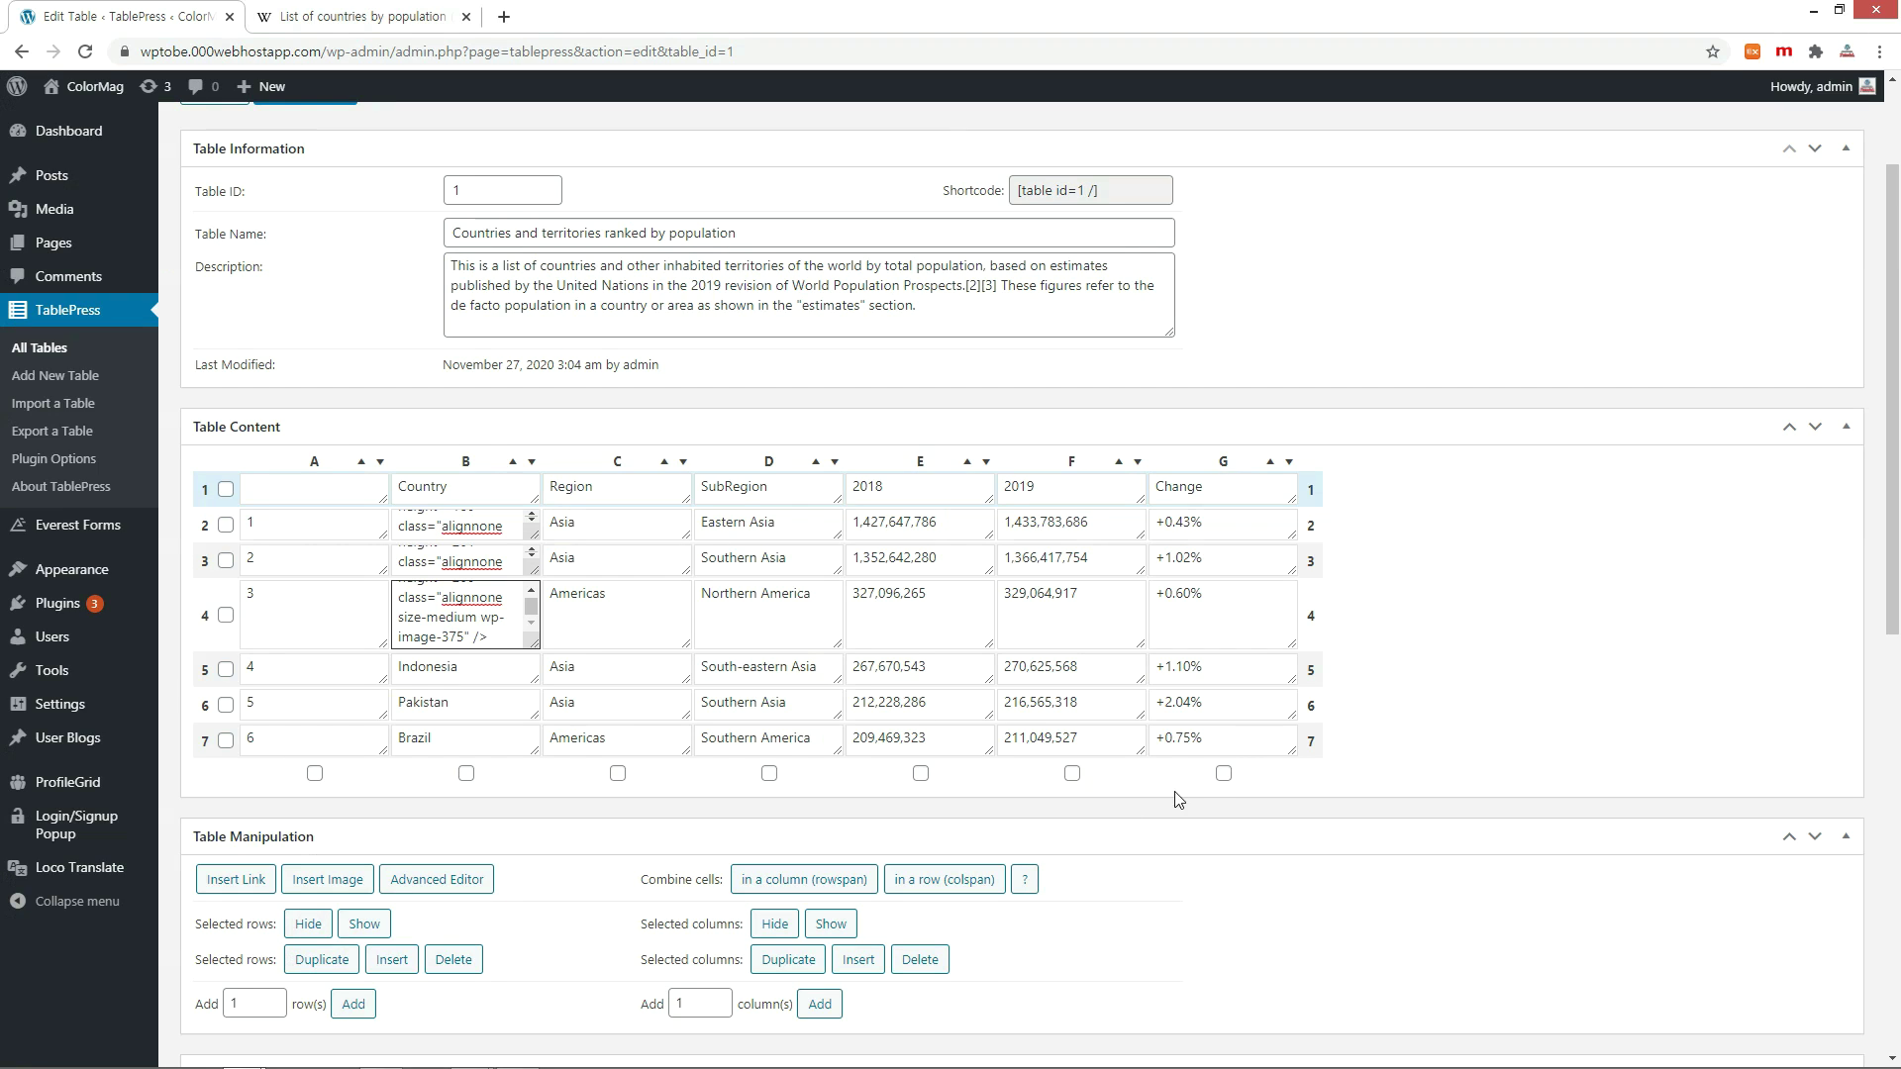
pyautogui.scroll(2, 810, 562)
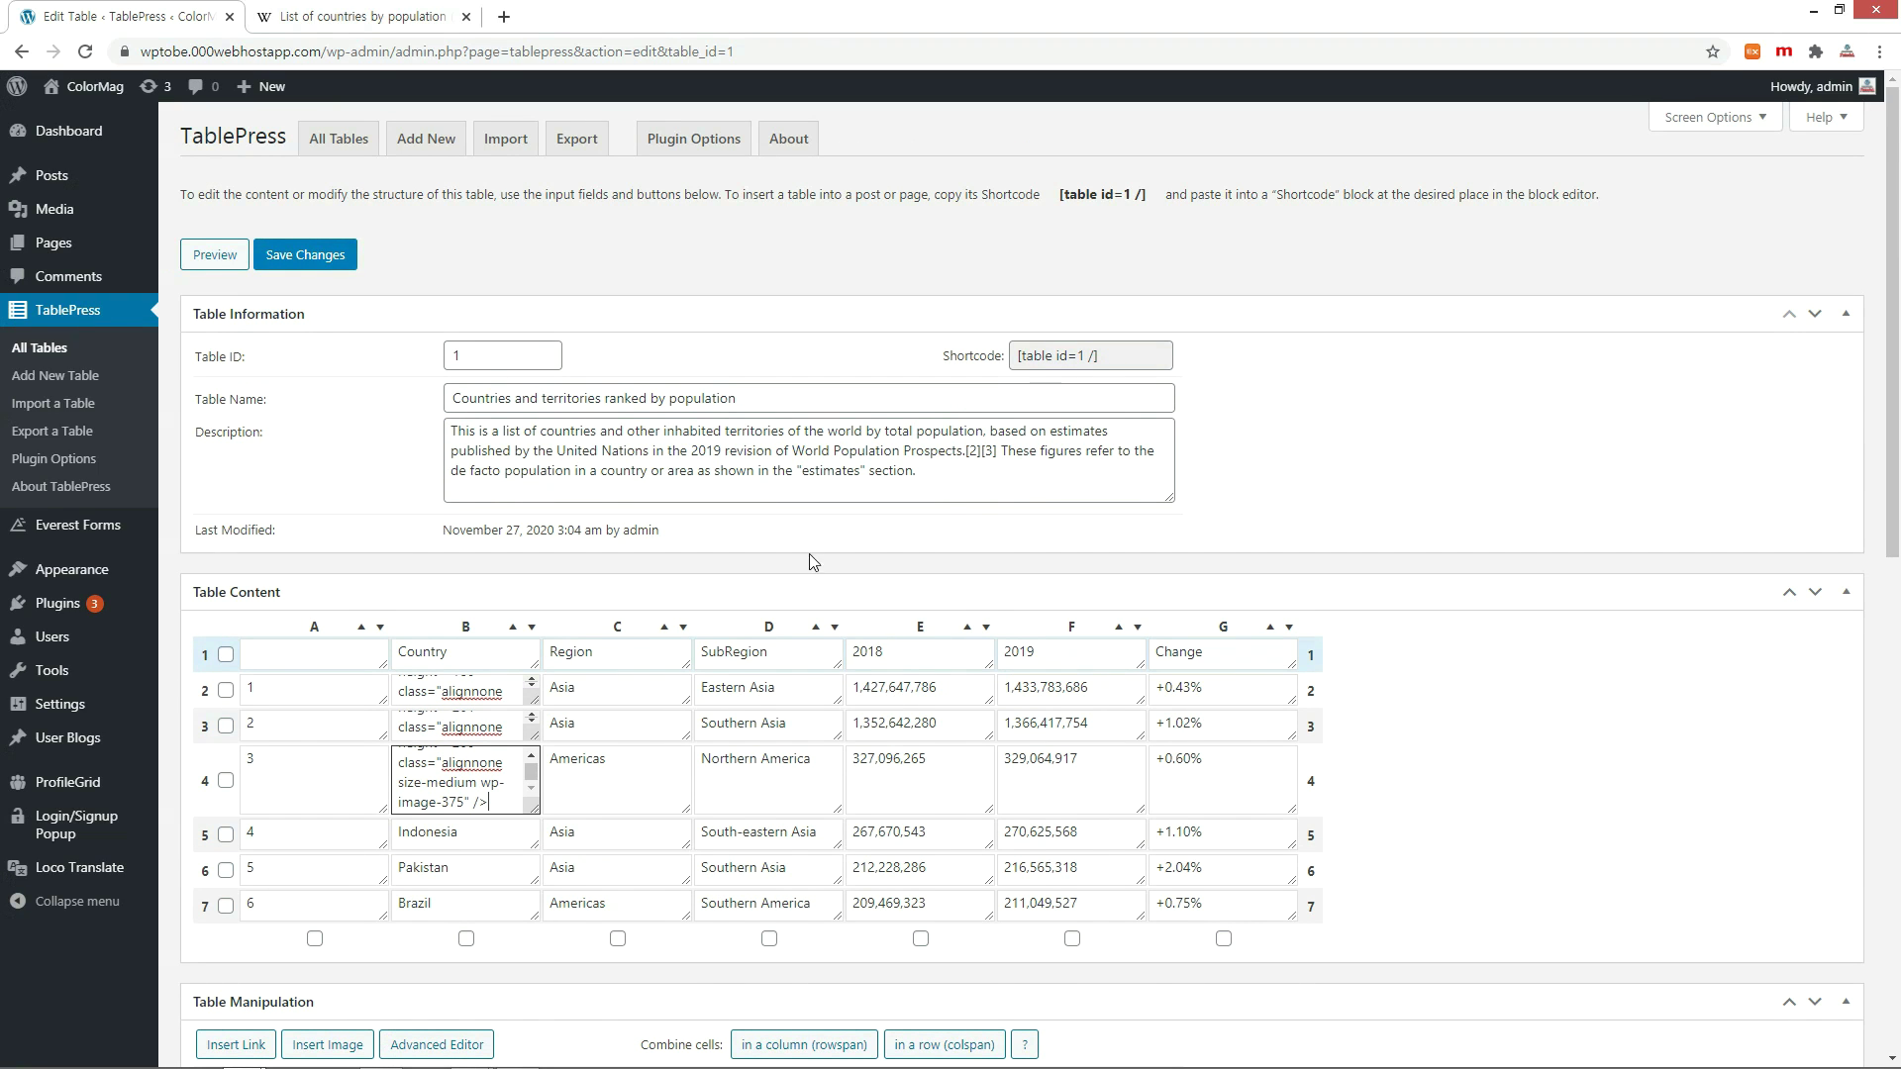
# Save the table and check the flag images in the live post's table.
pyautogui.click(310, 259)
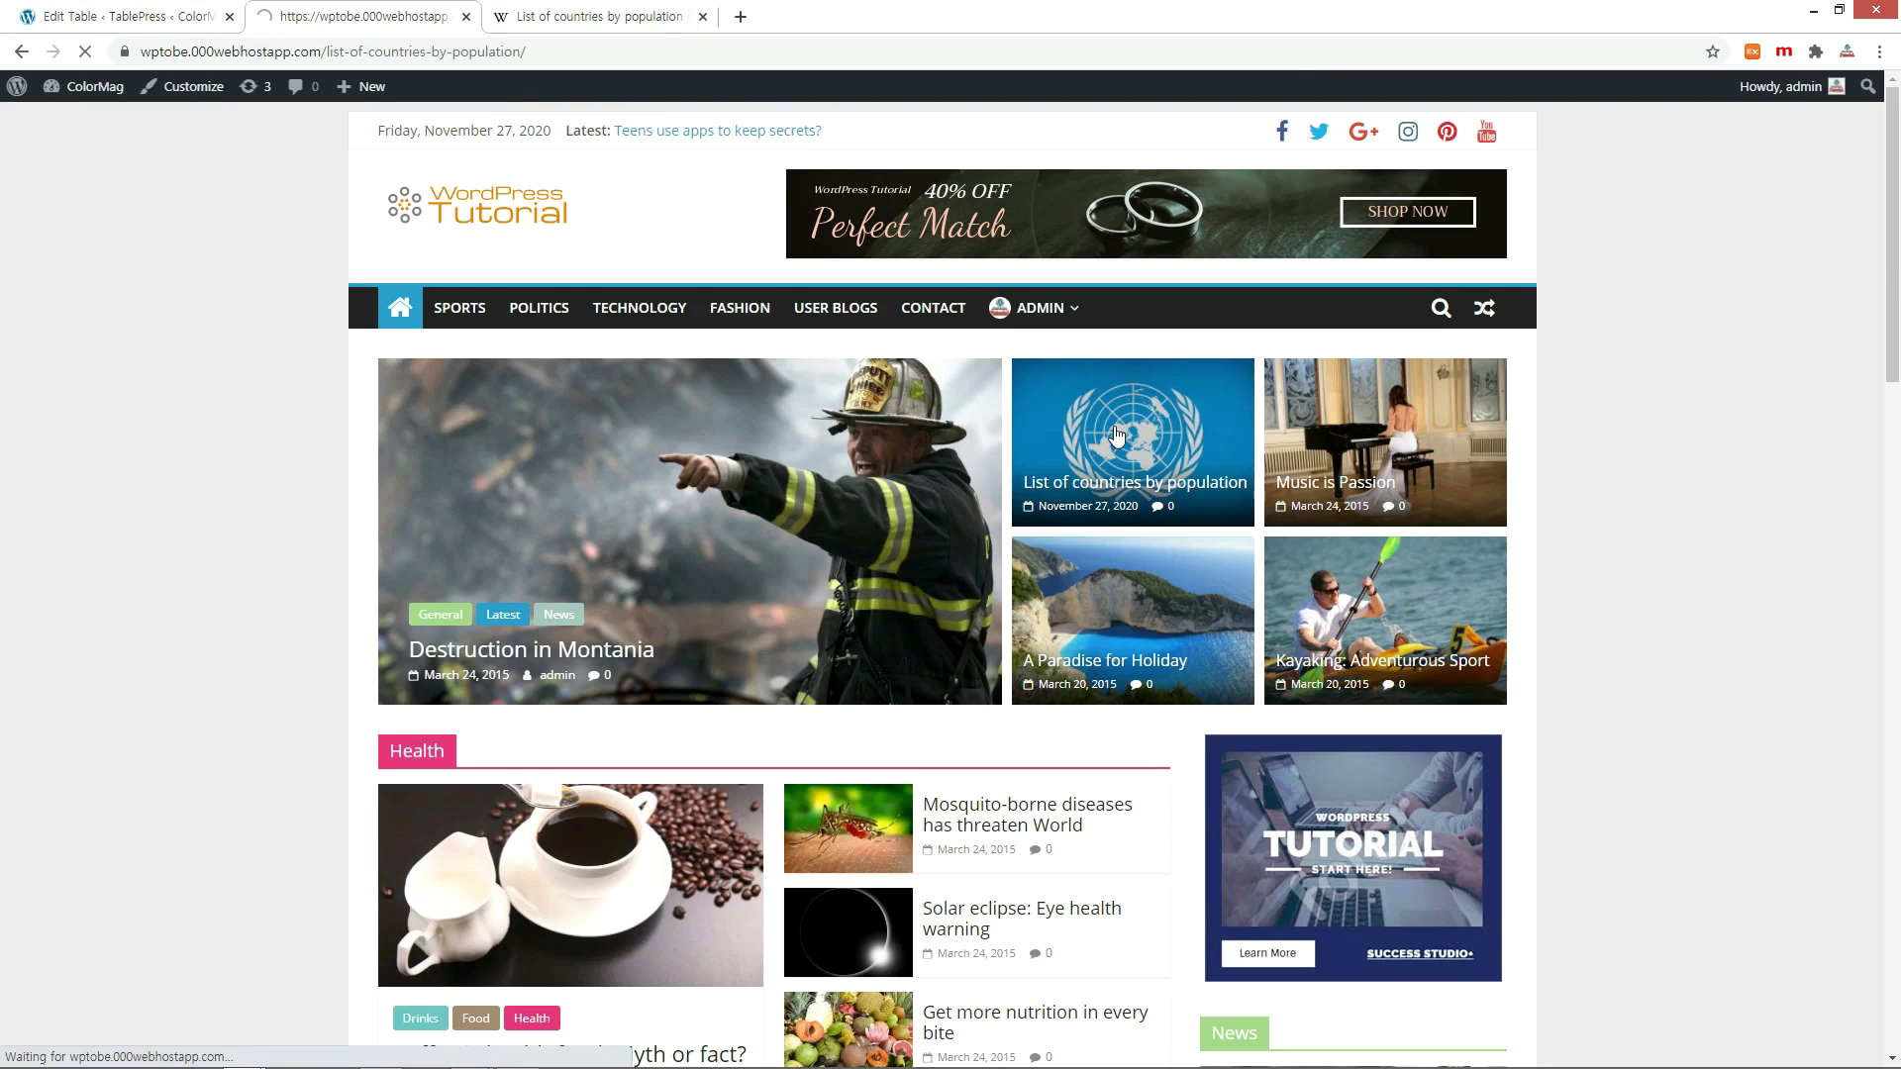
pyautogui.click(1112, 429)
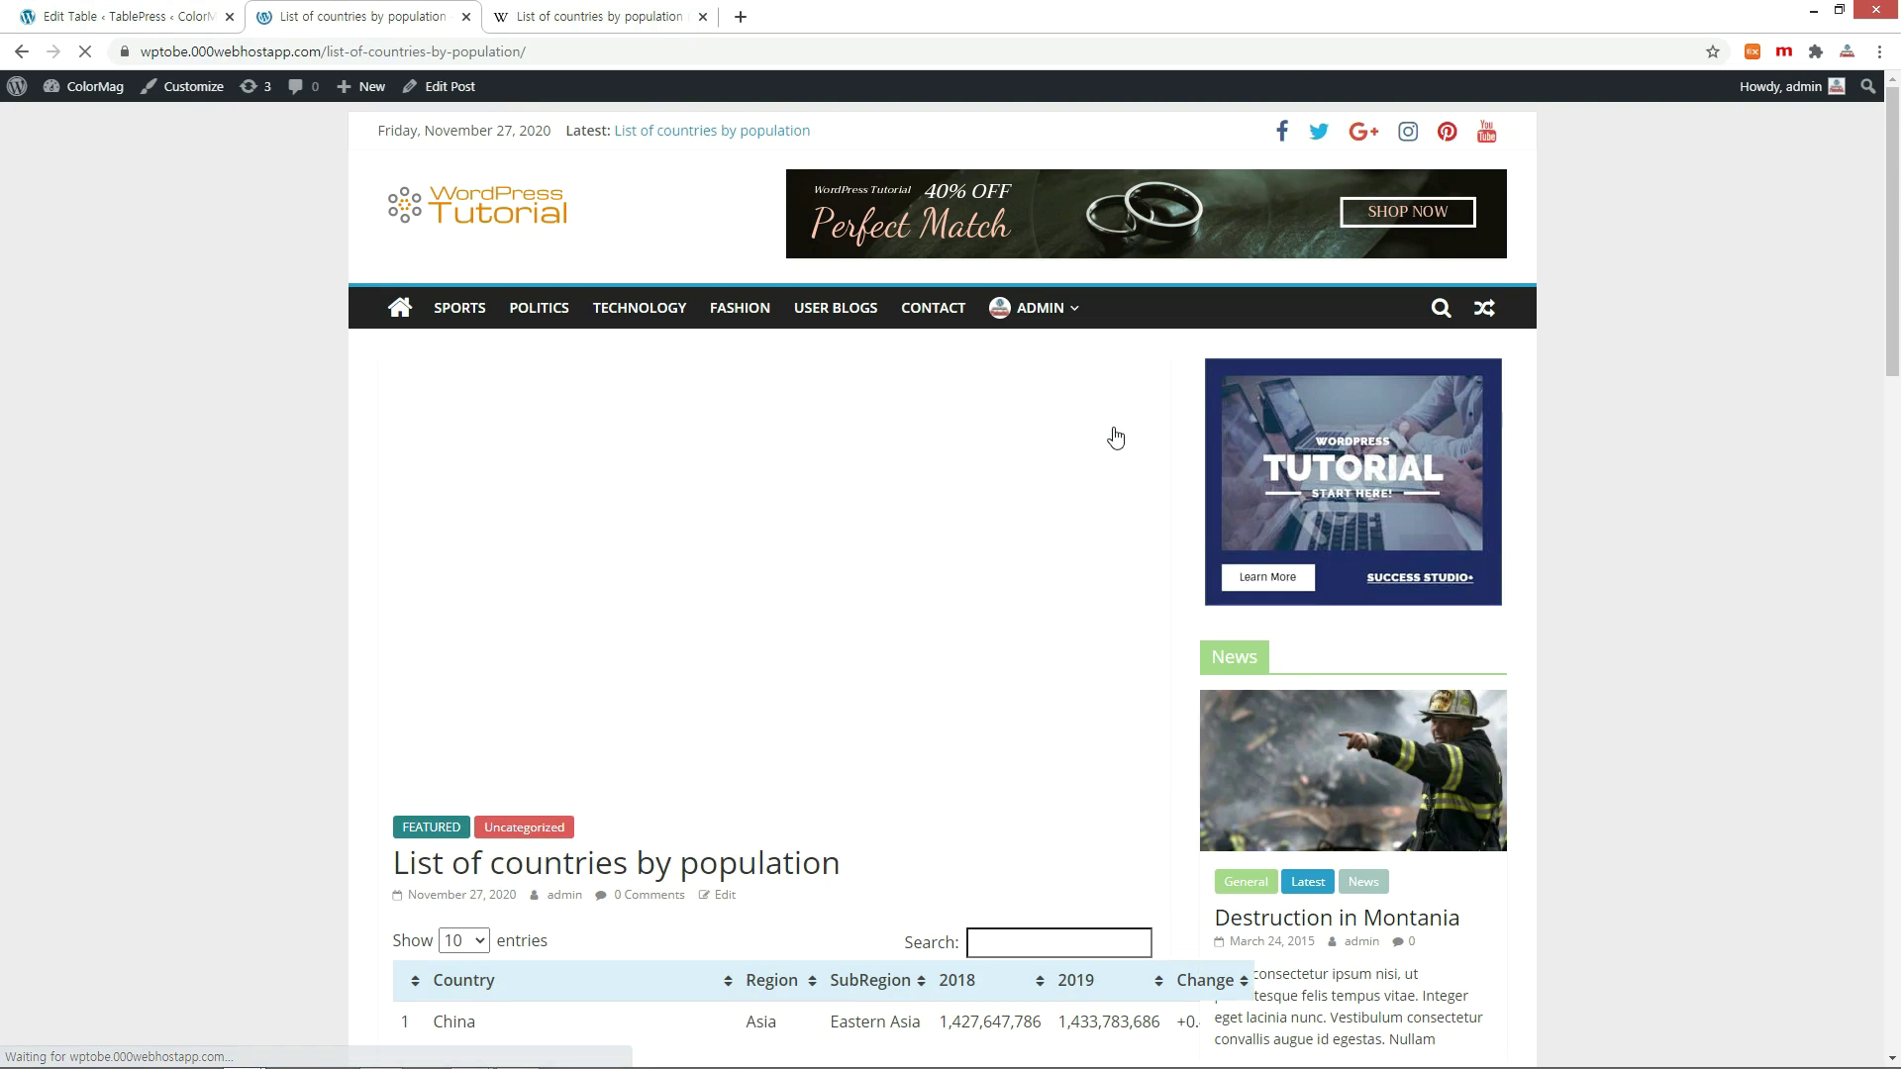
pyautogui.scroll(-4, 1687, 561)
pyautogui.scroll(-2, 1540, 567)
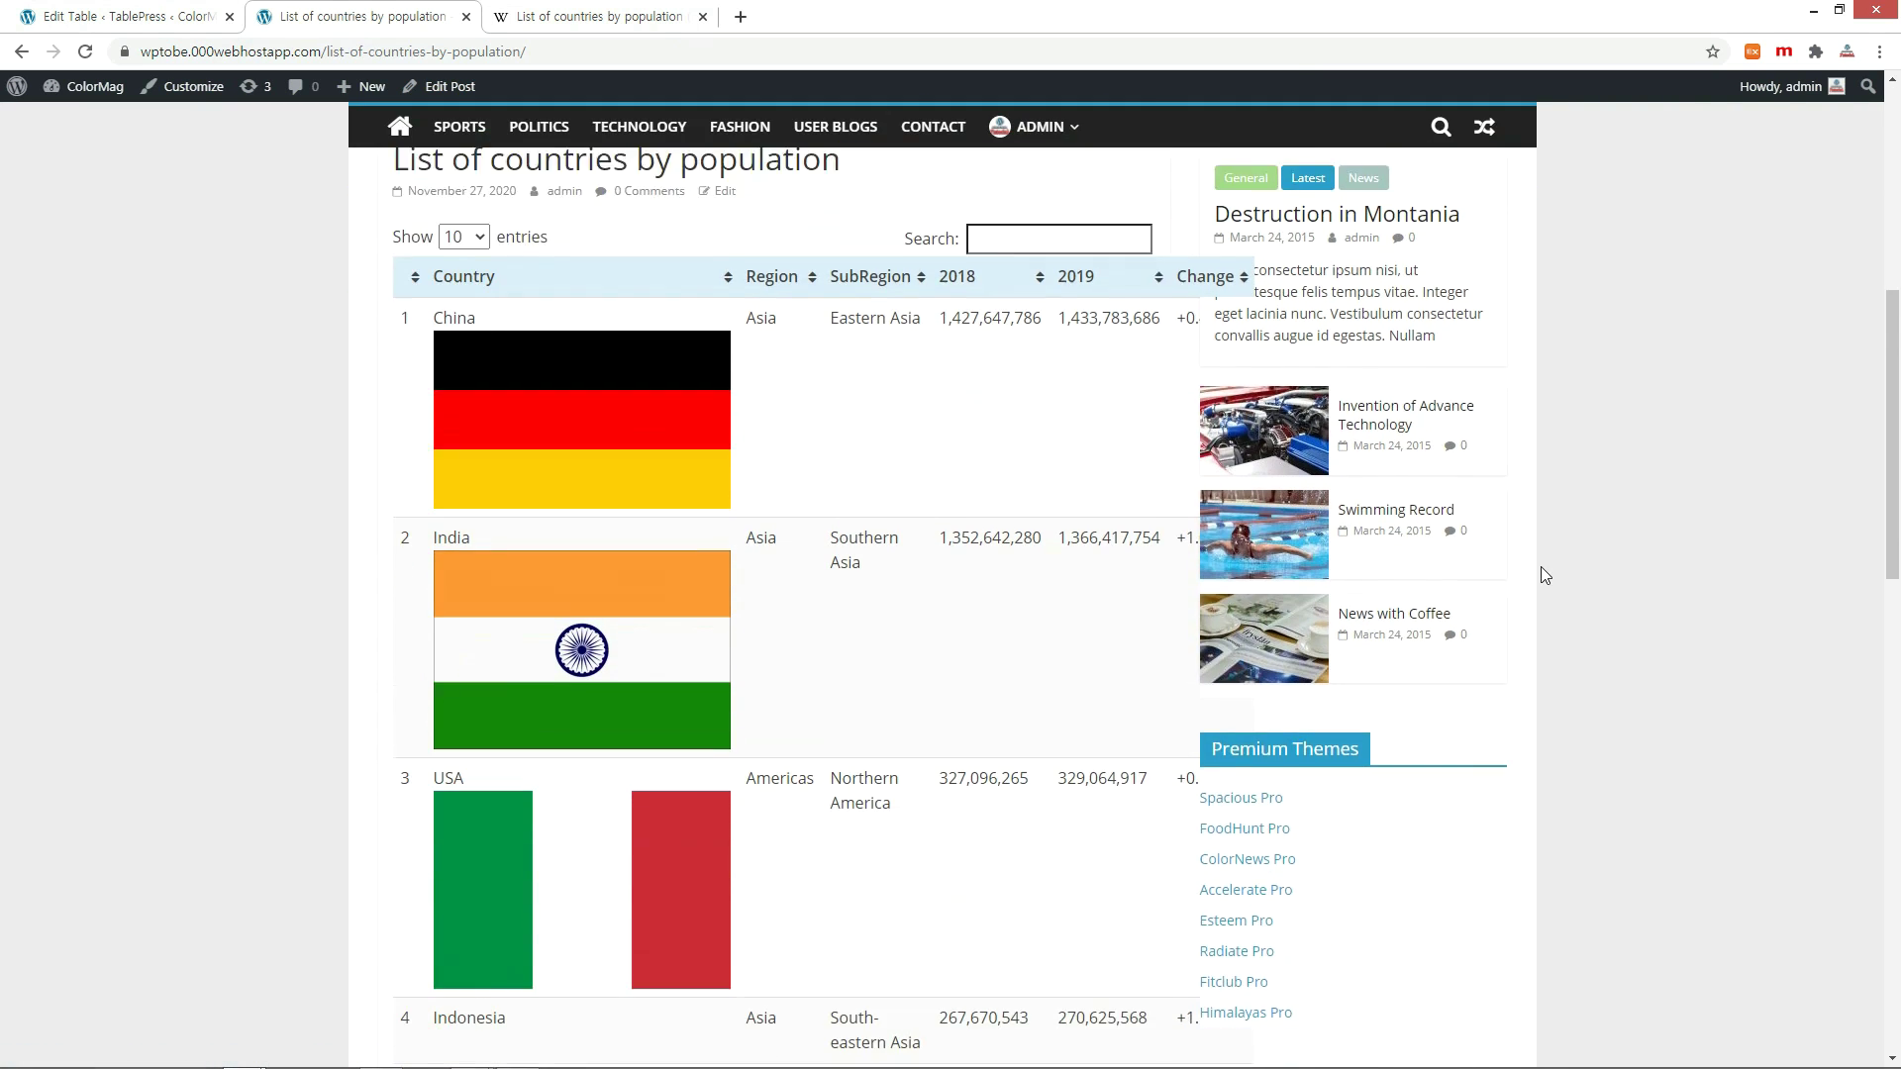
pyautogui.scroll(2, 1541, 566)
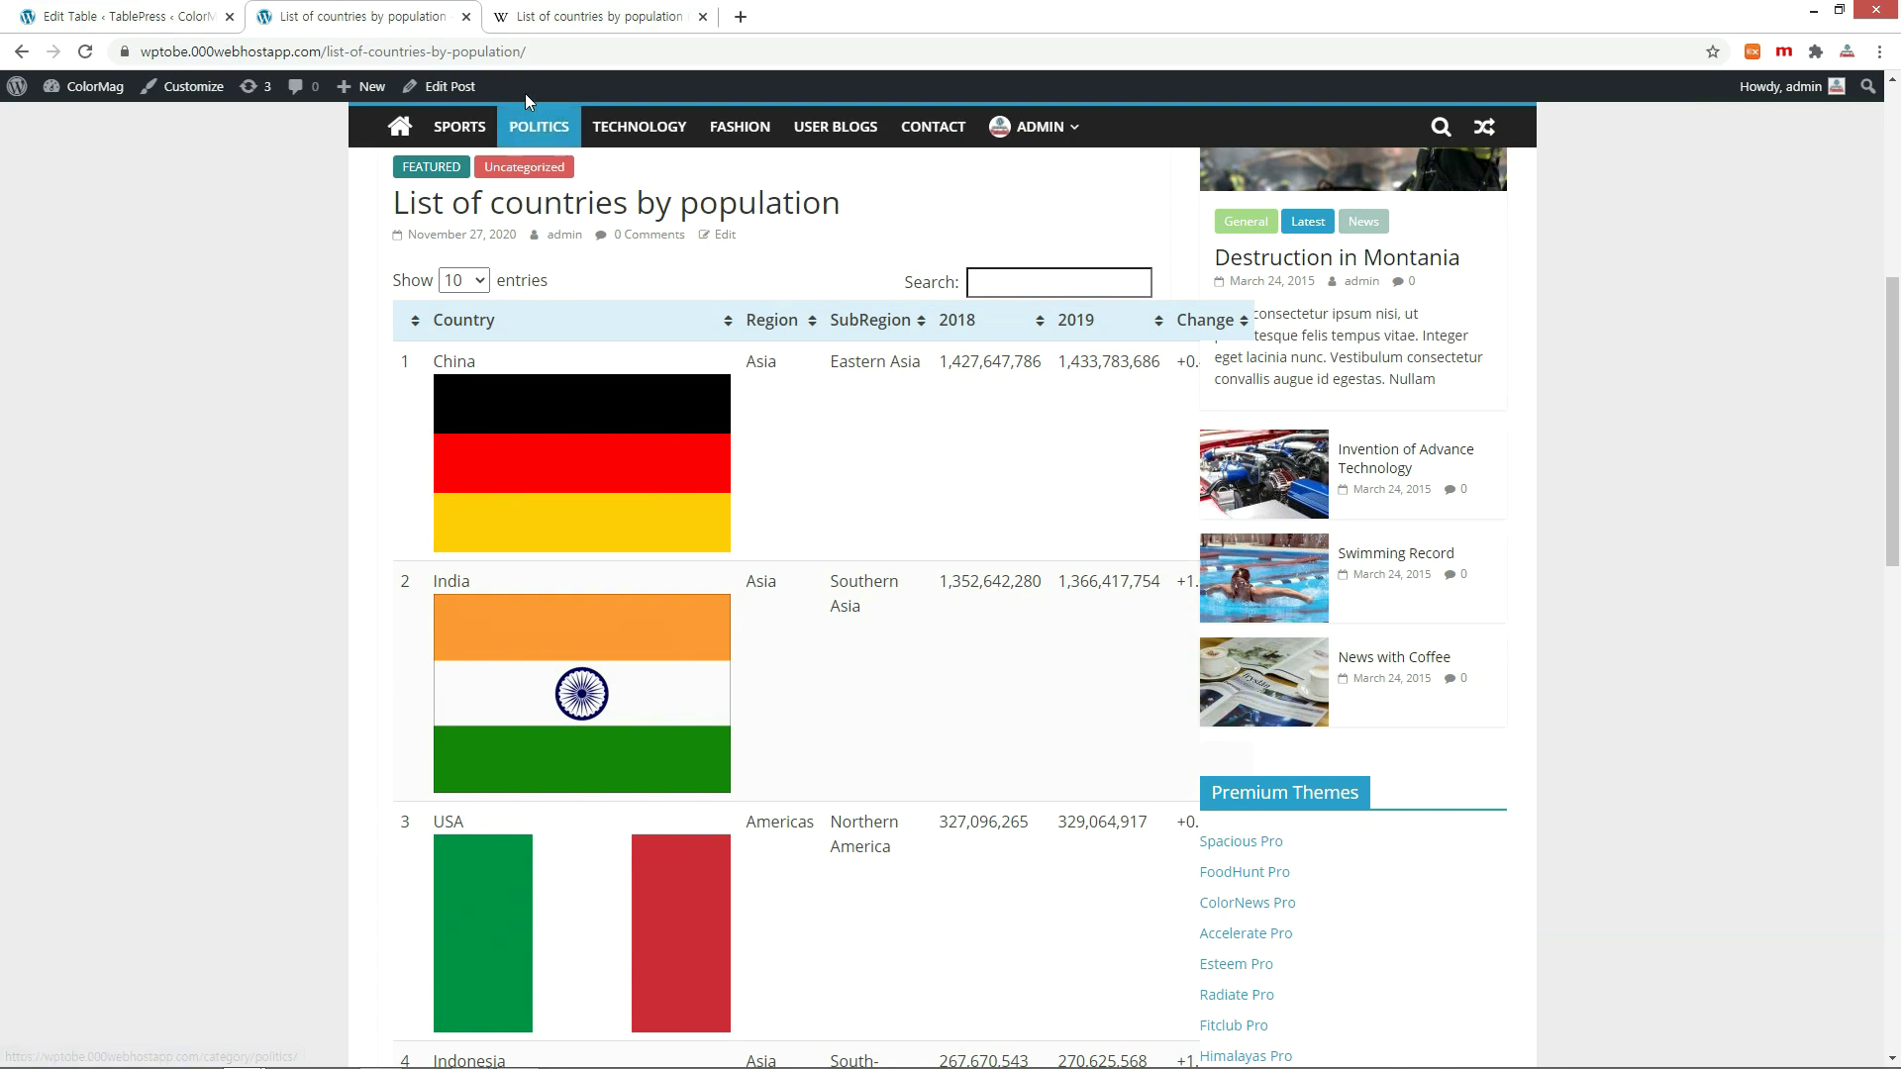
# In the China cell, change the flag height to 30 and move 'China' after the image.
pyautogui.click(173, 21)
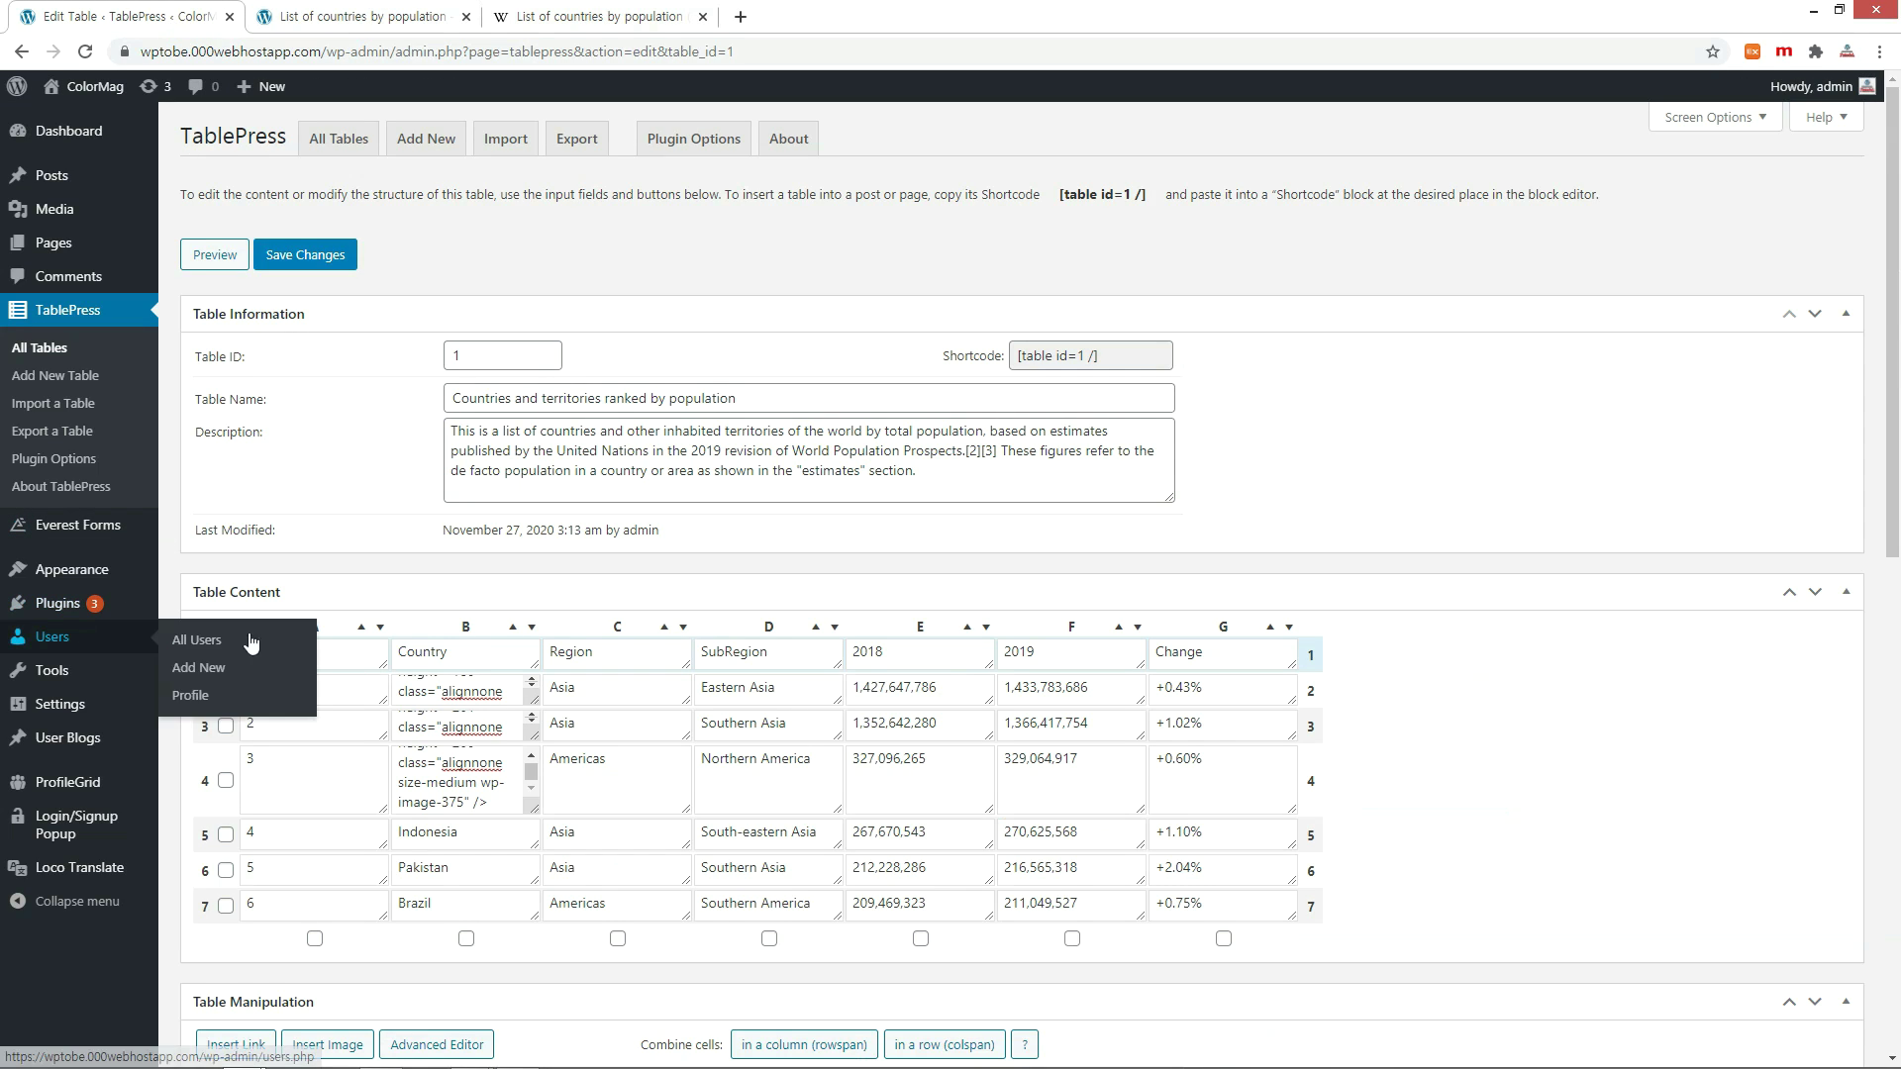
pyautogui.scroll(3, 438, 683)
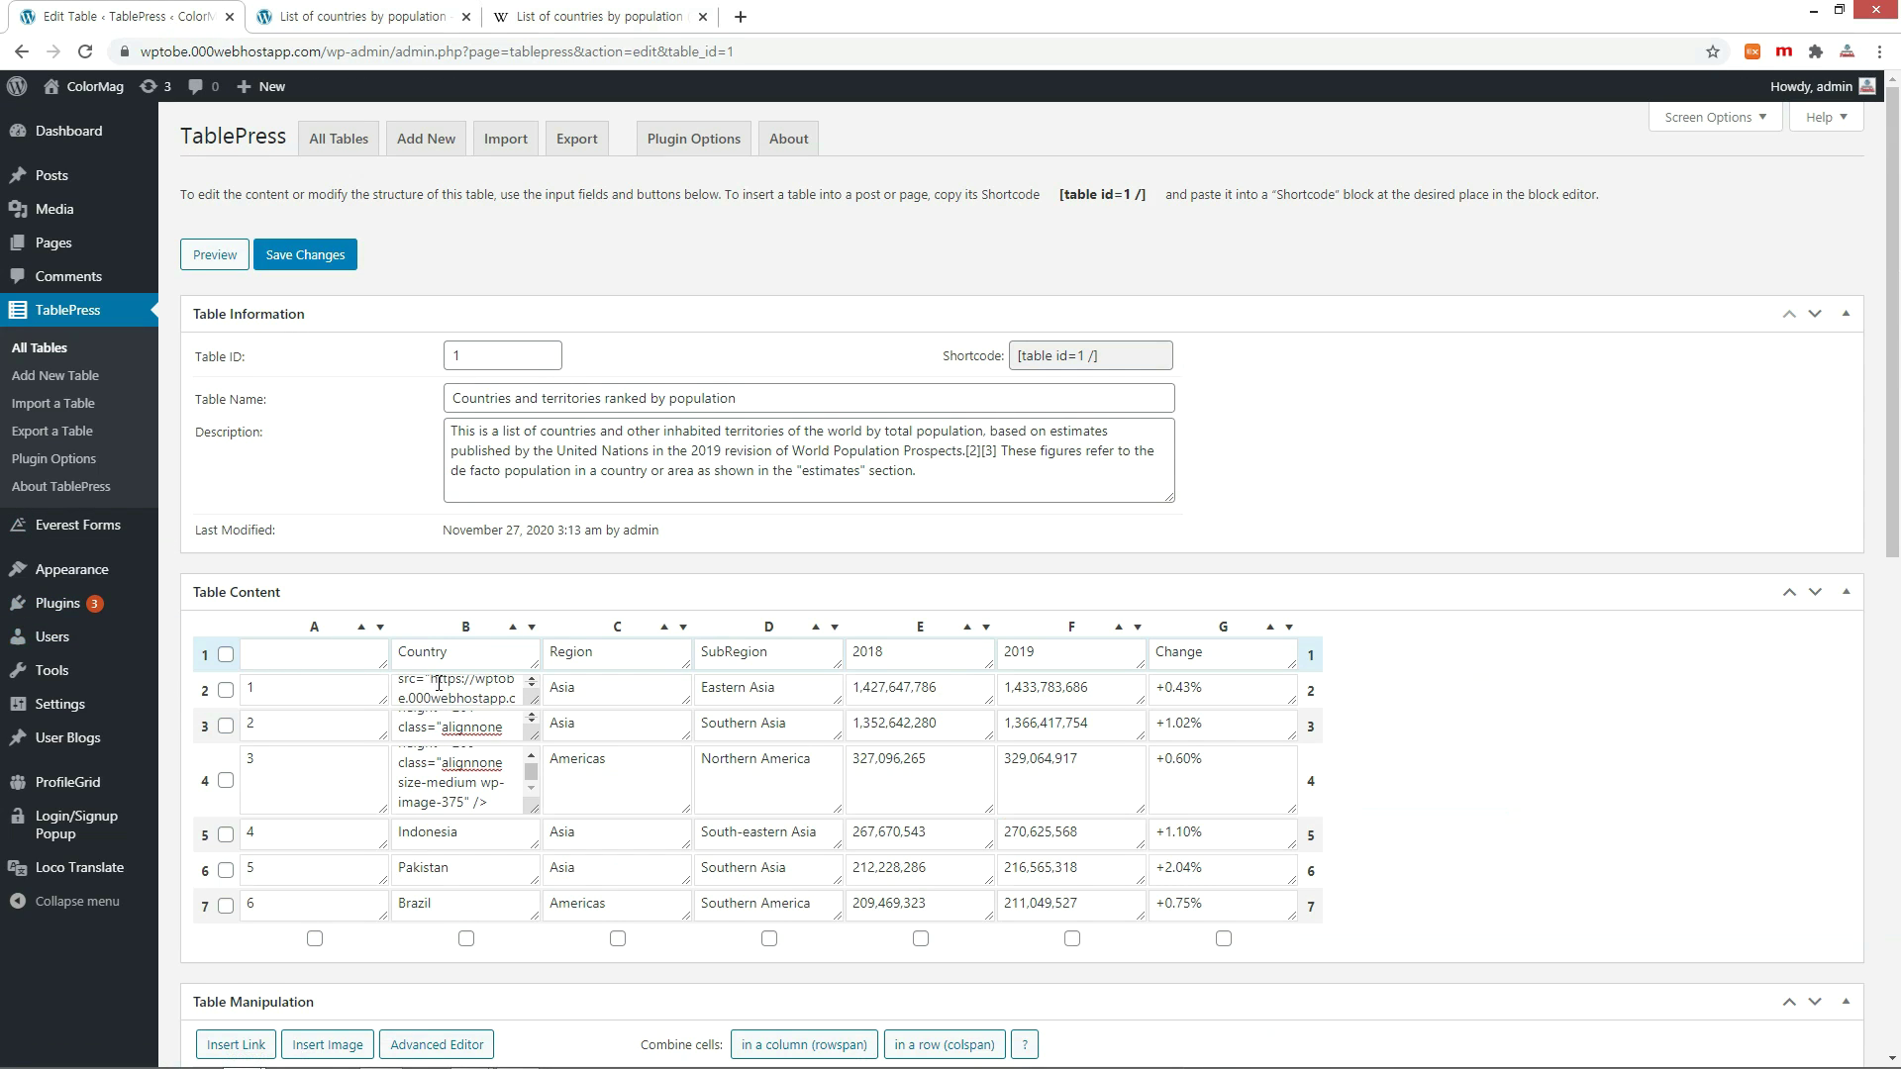
pyautogui.click(458, 700)
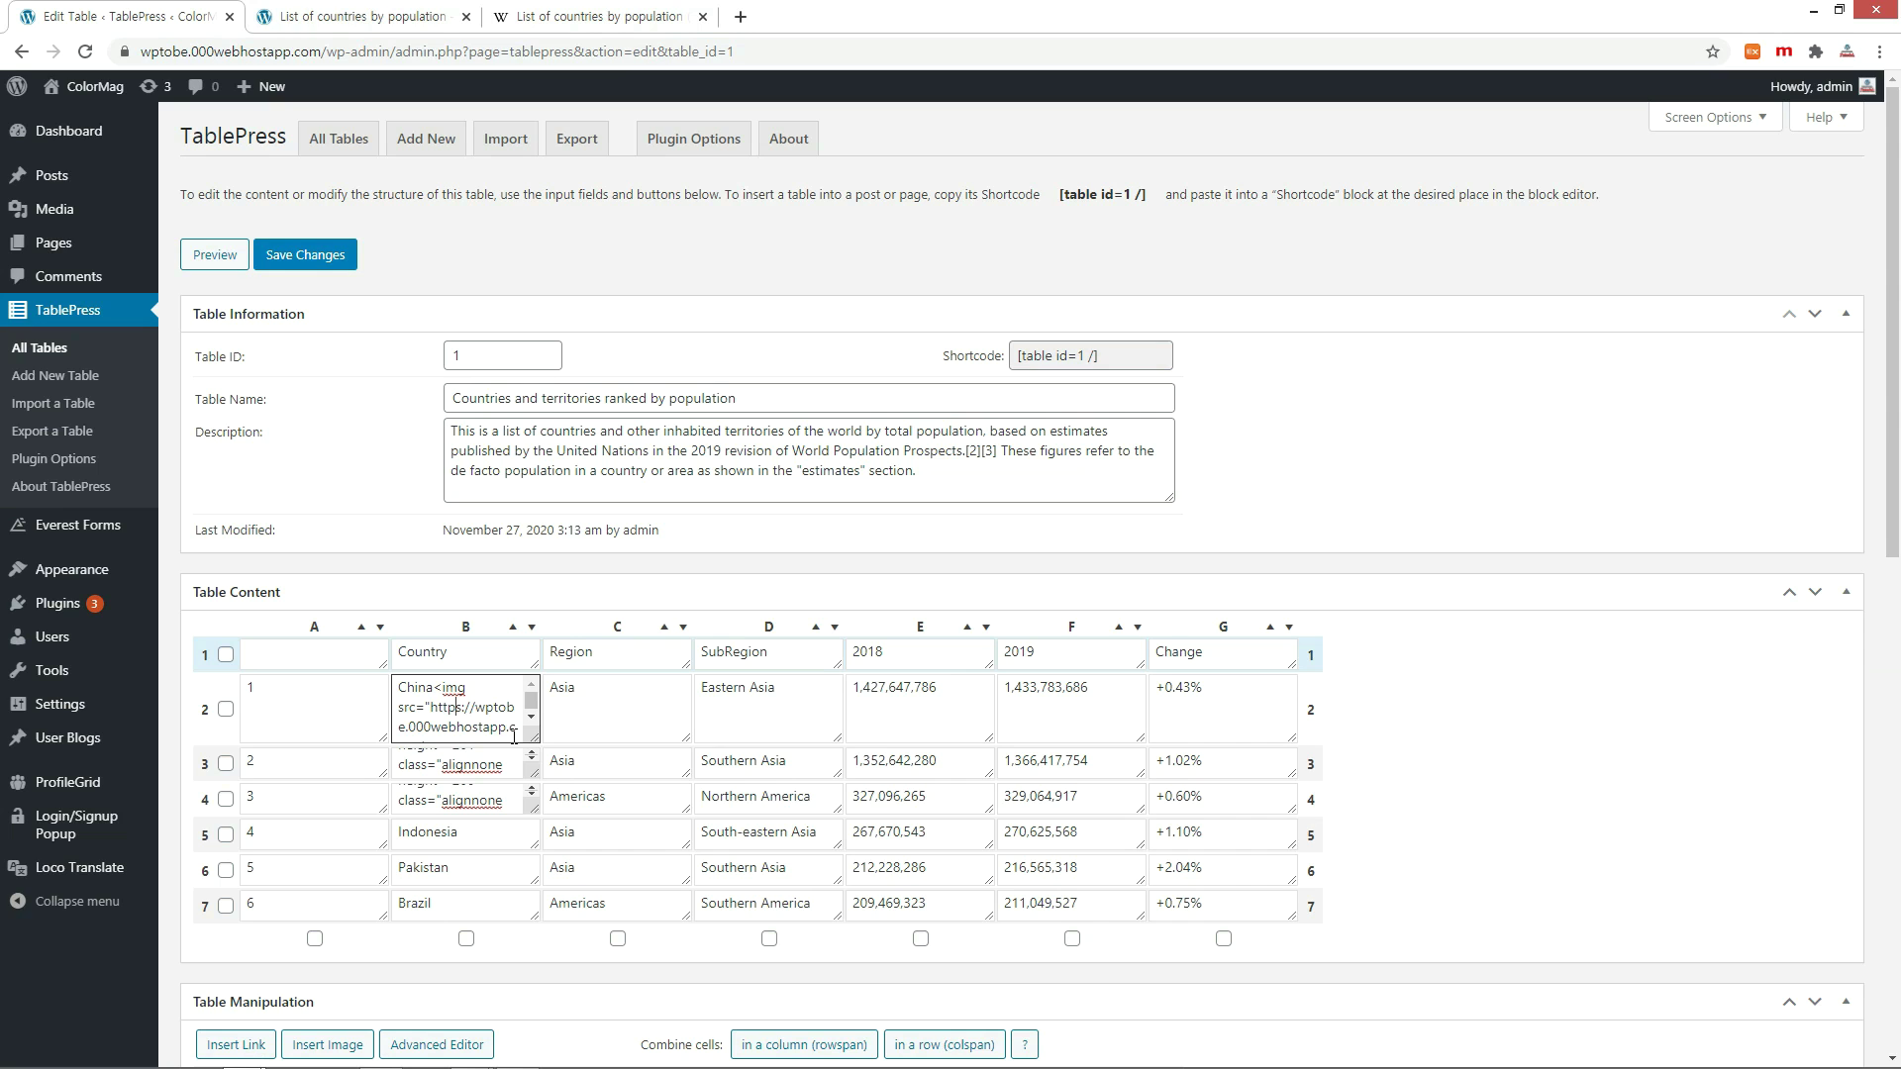
pyautogui.moveTo(533, 735); pyautogui.dragTo(666, 840)
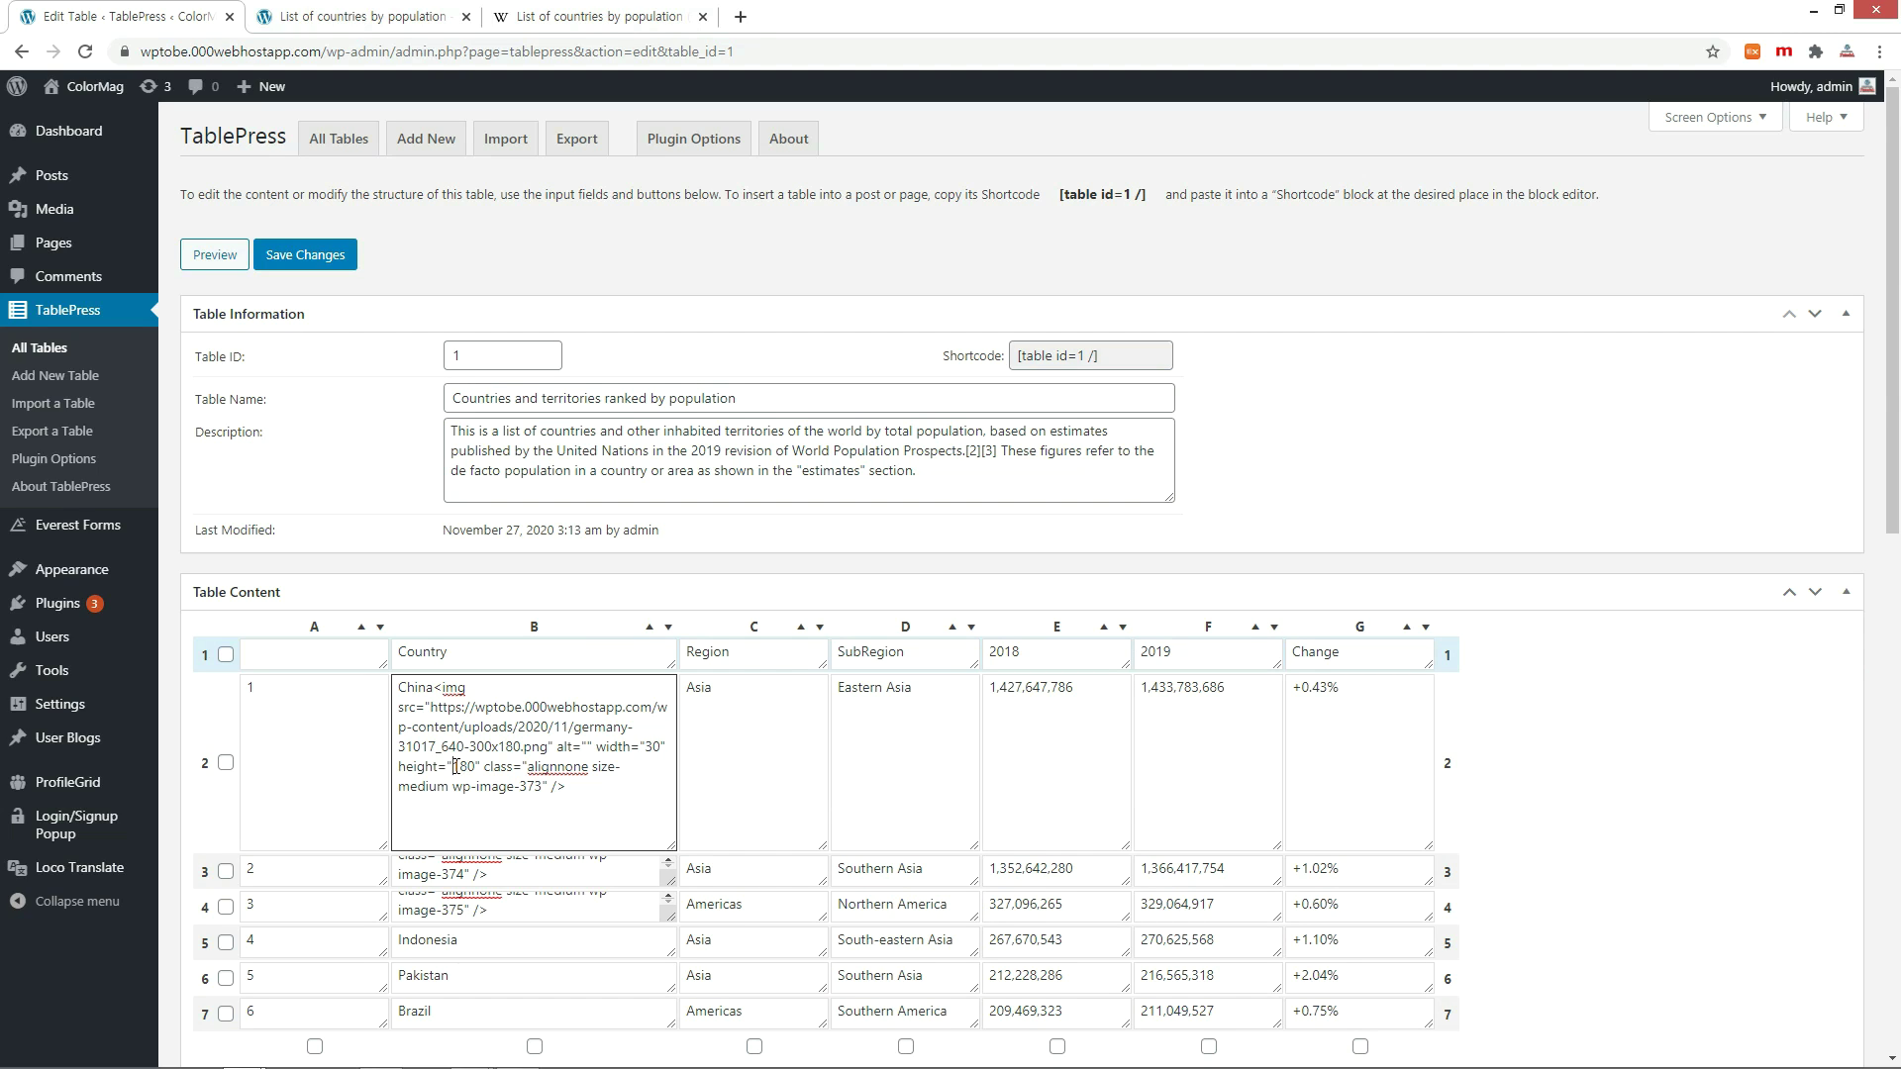
pyautogui.moveTo(456, 767); pyautogui.dragTo(469, 767)
pyautogui.write('3')
pyautogui.doubleClick(416, 688)
pyautogui.hotkey('ctrl', 'x')
pyautogui.hotkey('ctrl', 'End')
pyautogui.hotkey('ctrl', 'v')
pyautogui.click(504, 899)
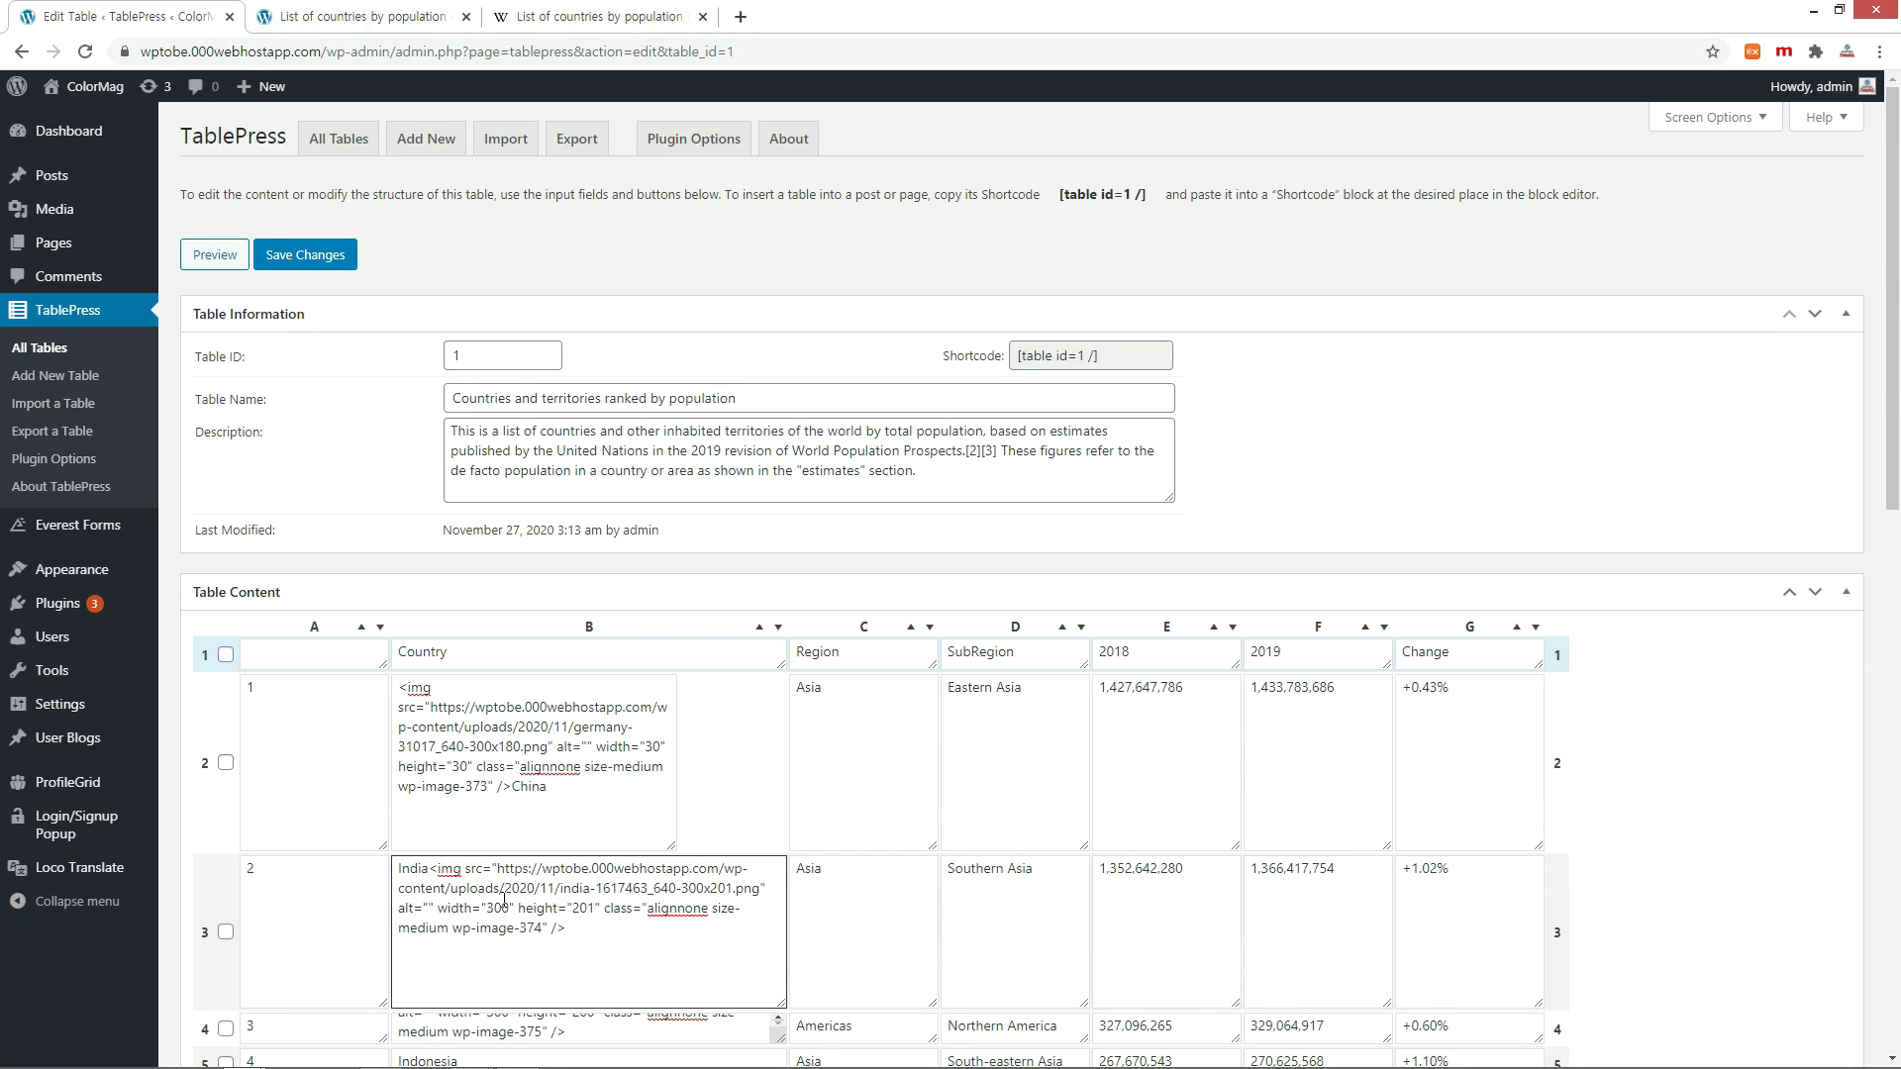
pyautogui.press('BackSpace')
# Set the India flag size to 30 and move 'India' after the image.
pyautogui.doubleClick(582, 908)
pyautogui.write('30')
pyautogui.doubleClick(414, 868)
pyautogui.hotkey('ctrl', 'x')
pyautogui.hotkey('ctrl', 'End')
pyautogui.hotkey('ctrl', 'v')
# Set the USA flag width and height to 30, then save the table.
pyautogui.scroll(-3, 509, 929)
pyautogui.click(506, 757)
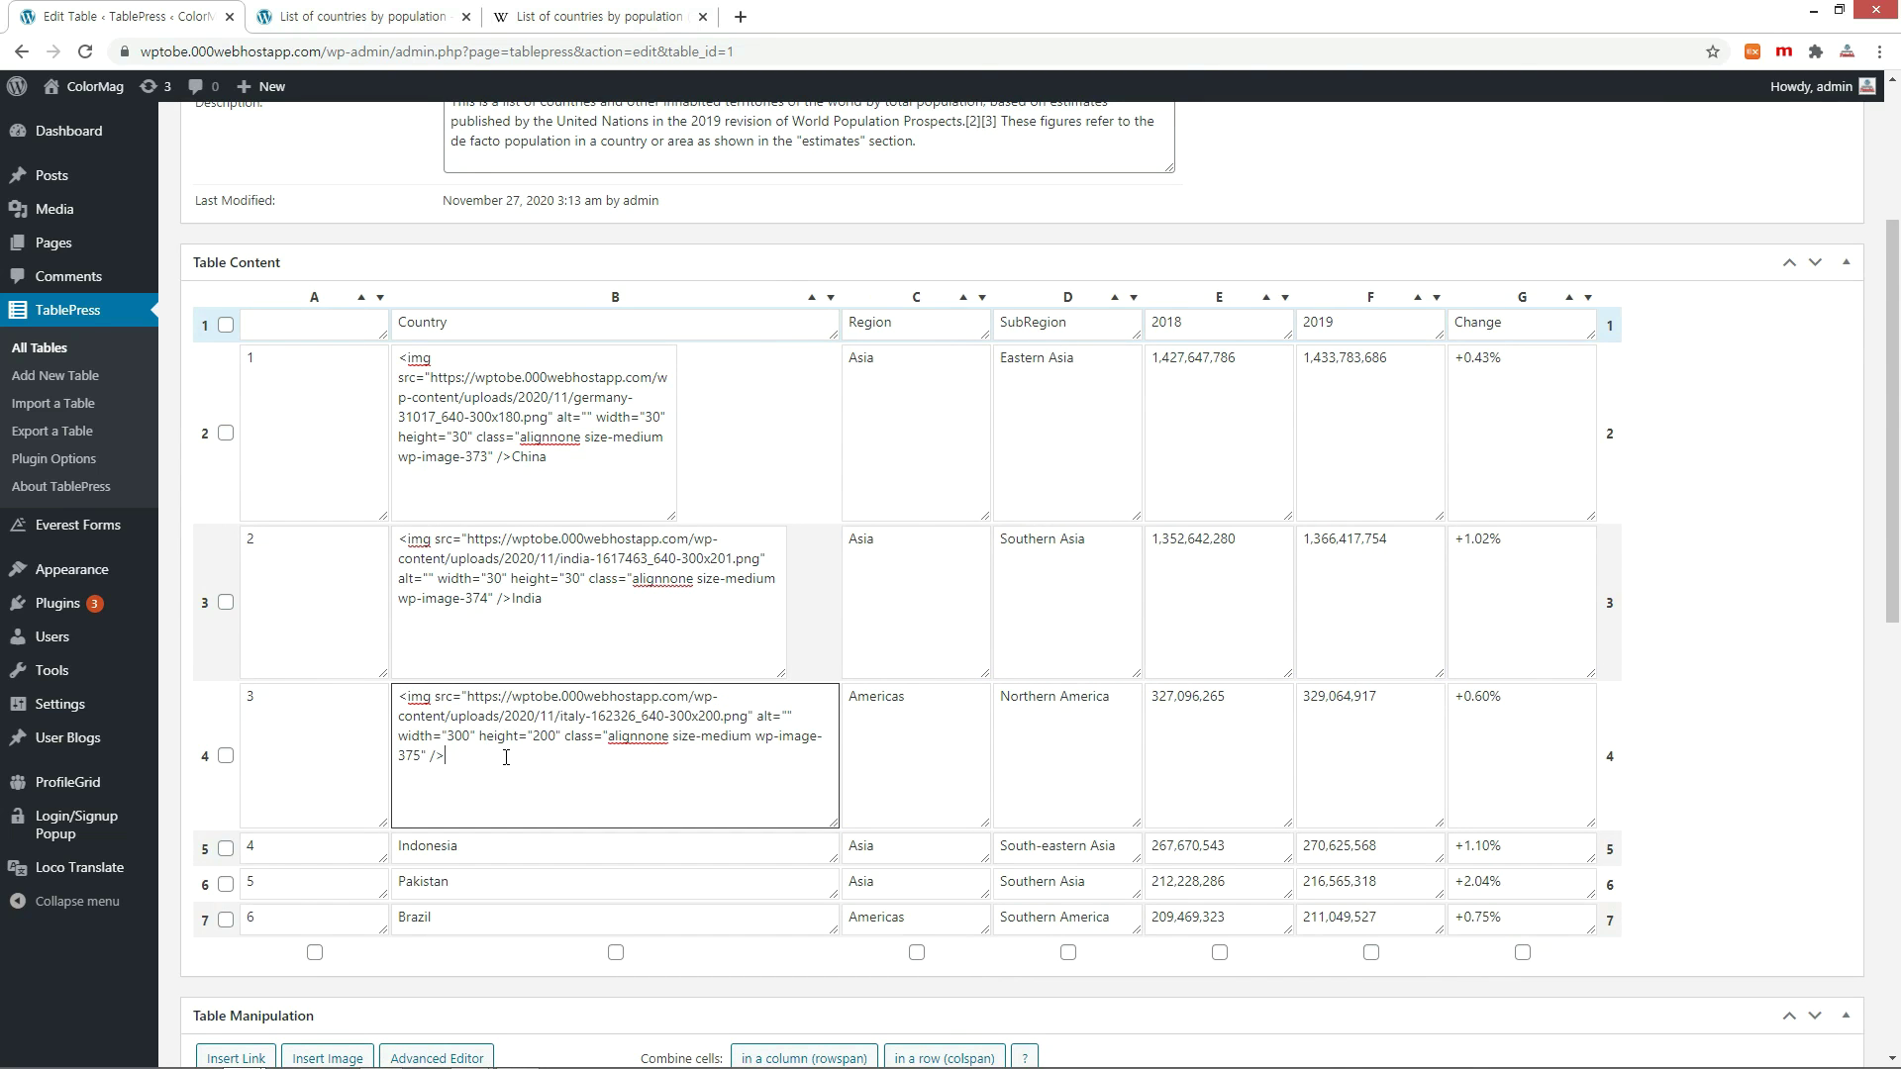
pyautogui.doubleClick(453, 735)
pyautogui.write('30')
pyautogui.doubleClick(525, 736)
pyautogui.write('30')
pyautogui.hotkey('ctrl', 's')
# Reload the post to confirm small flags before the names, then go to TablePress's Import page.
pyautogui.click(365, 18)
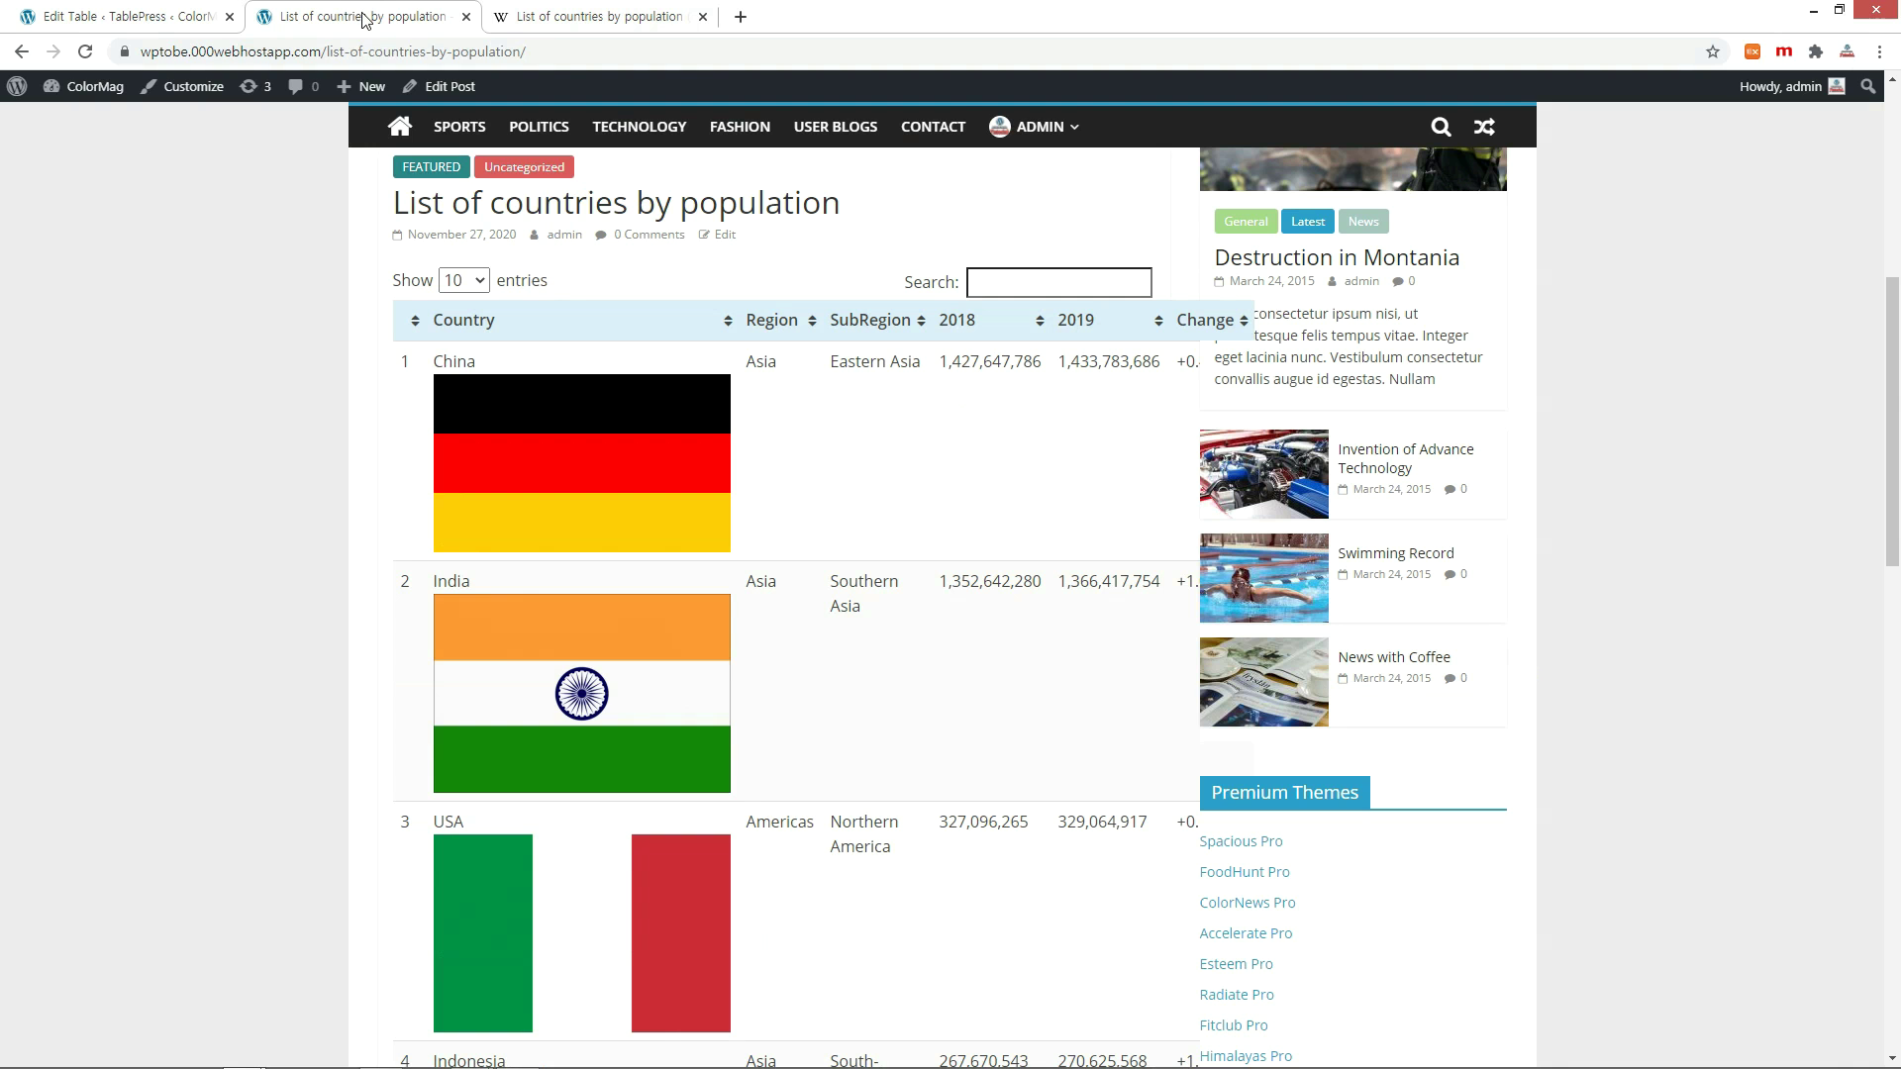
pyautogui.press('F5')
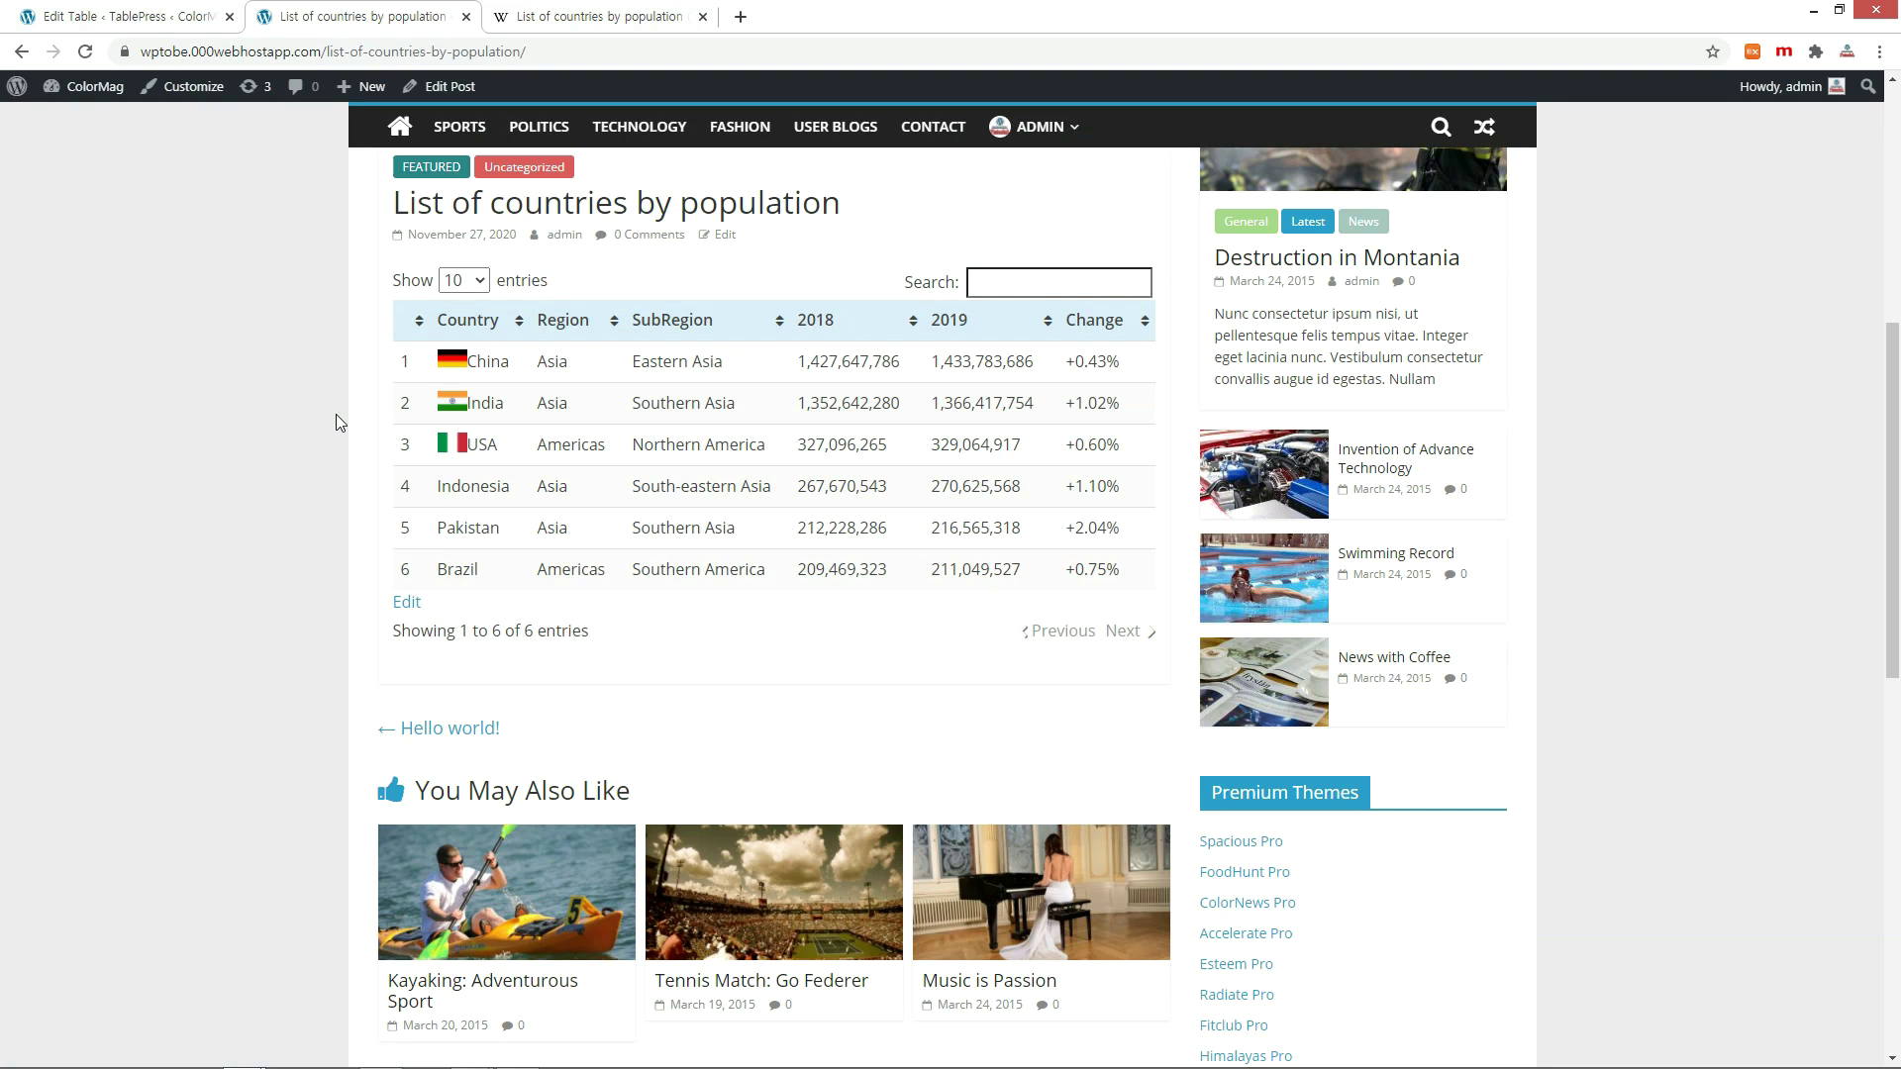
pyautogui.hotkey('ctrl', 'pageup')
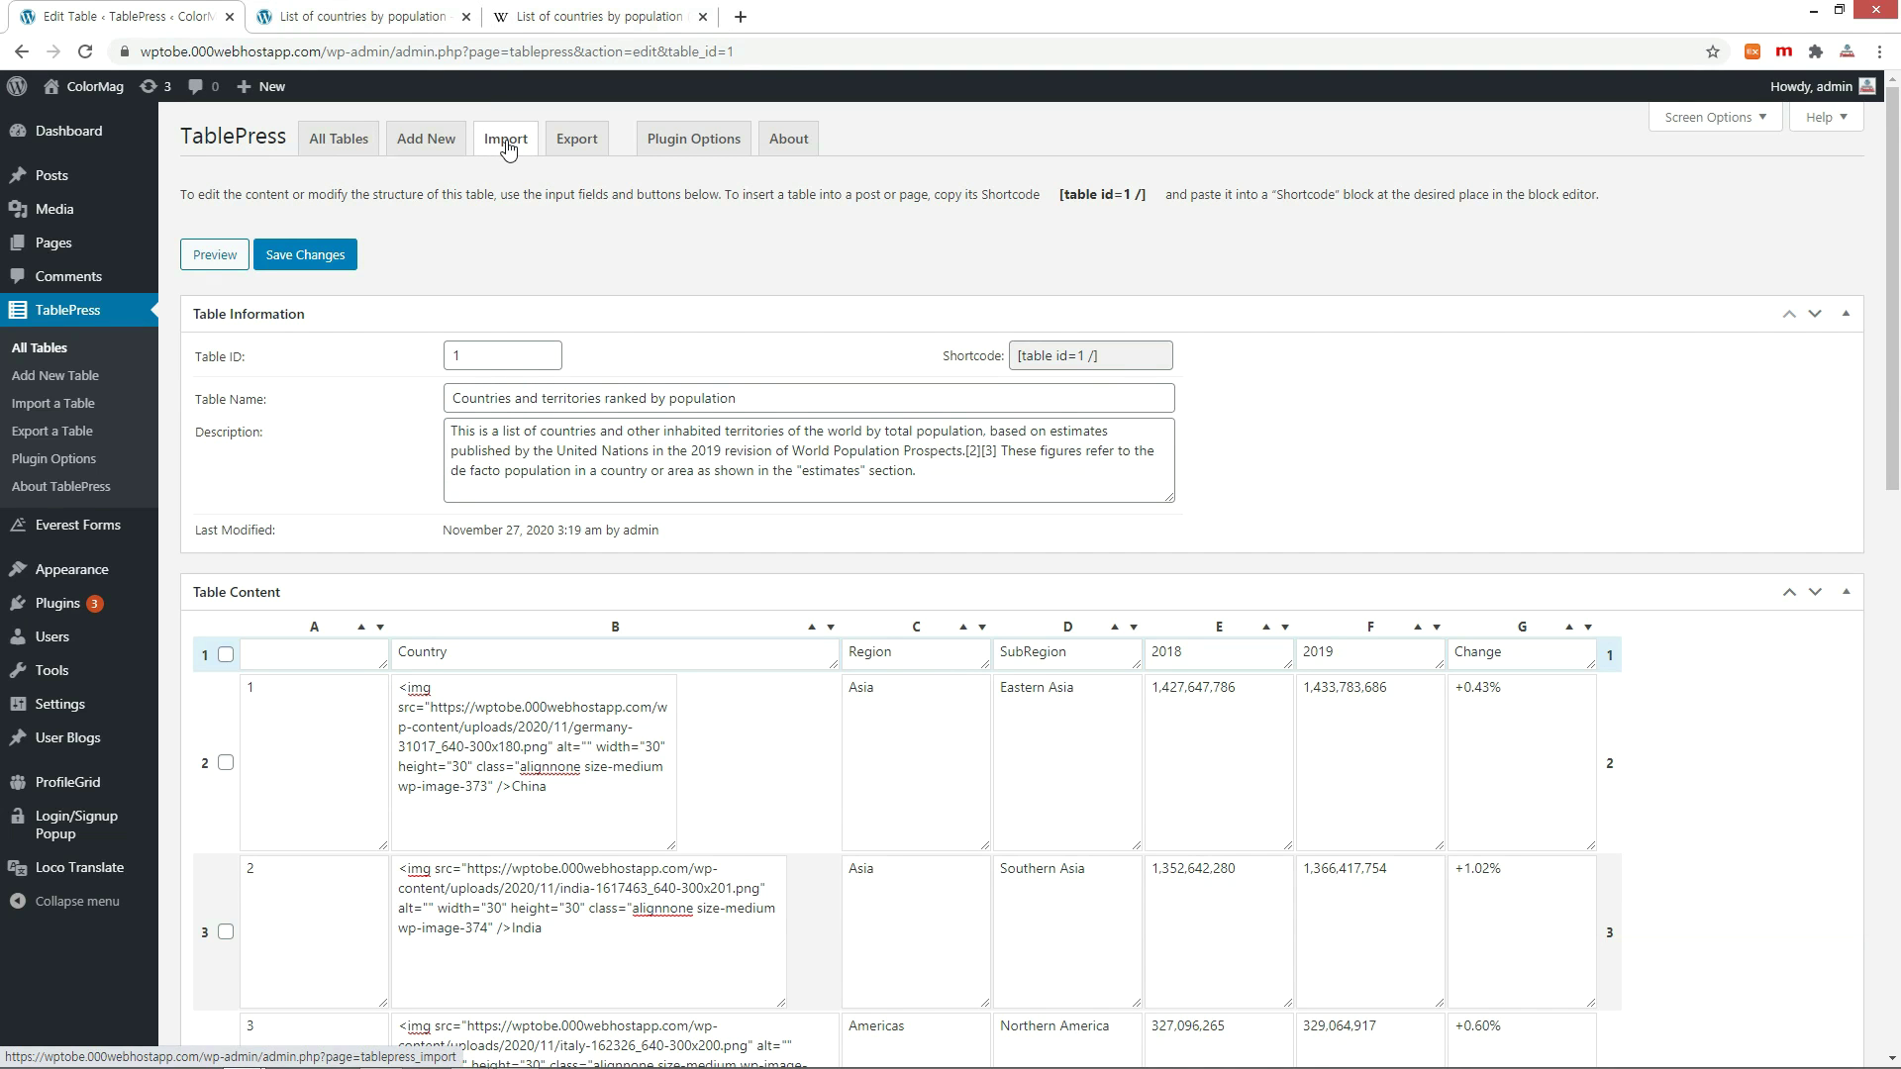
pyautogui.click(506, 146)
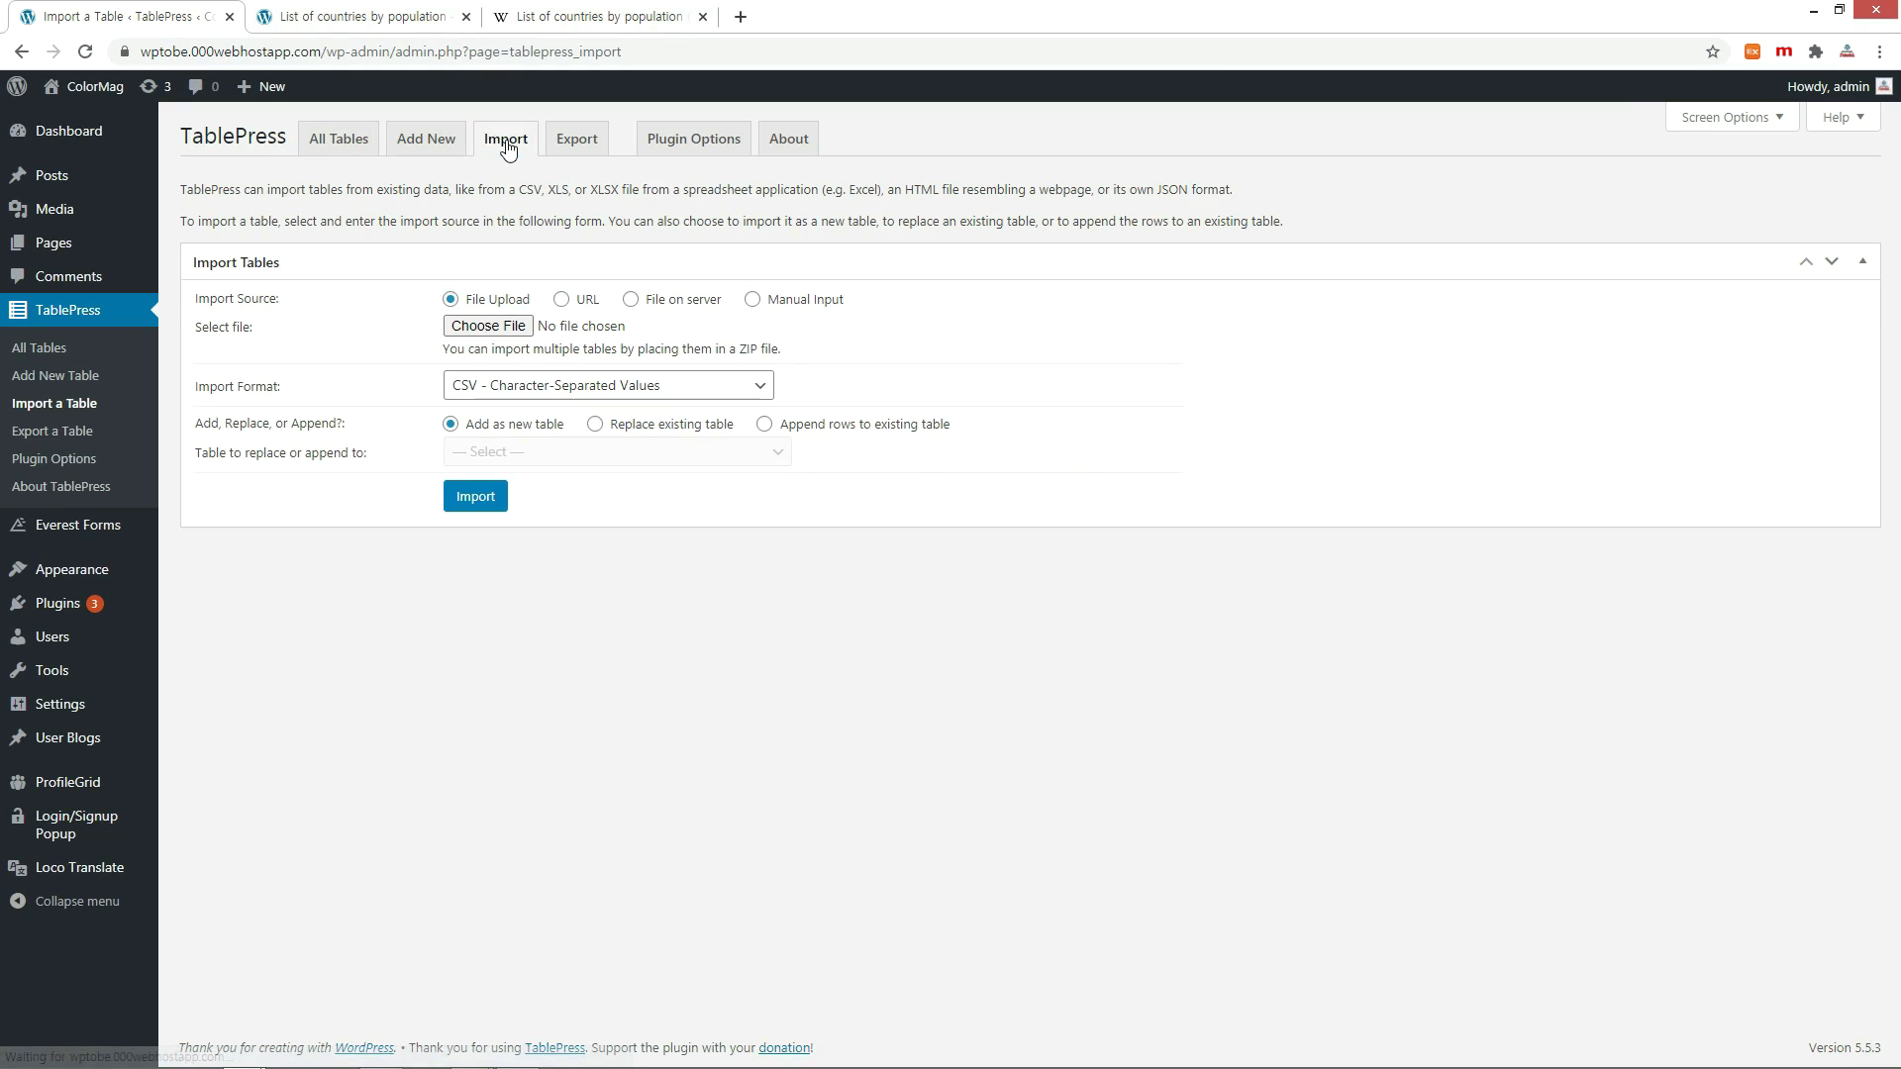
# Look over the Countries in the world by population 2020 workbook in Excel, then return to TablePress Import.
pyautogui.hotkey('alt', 'Tab')
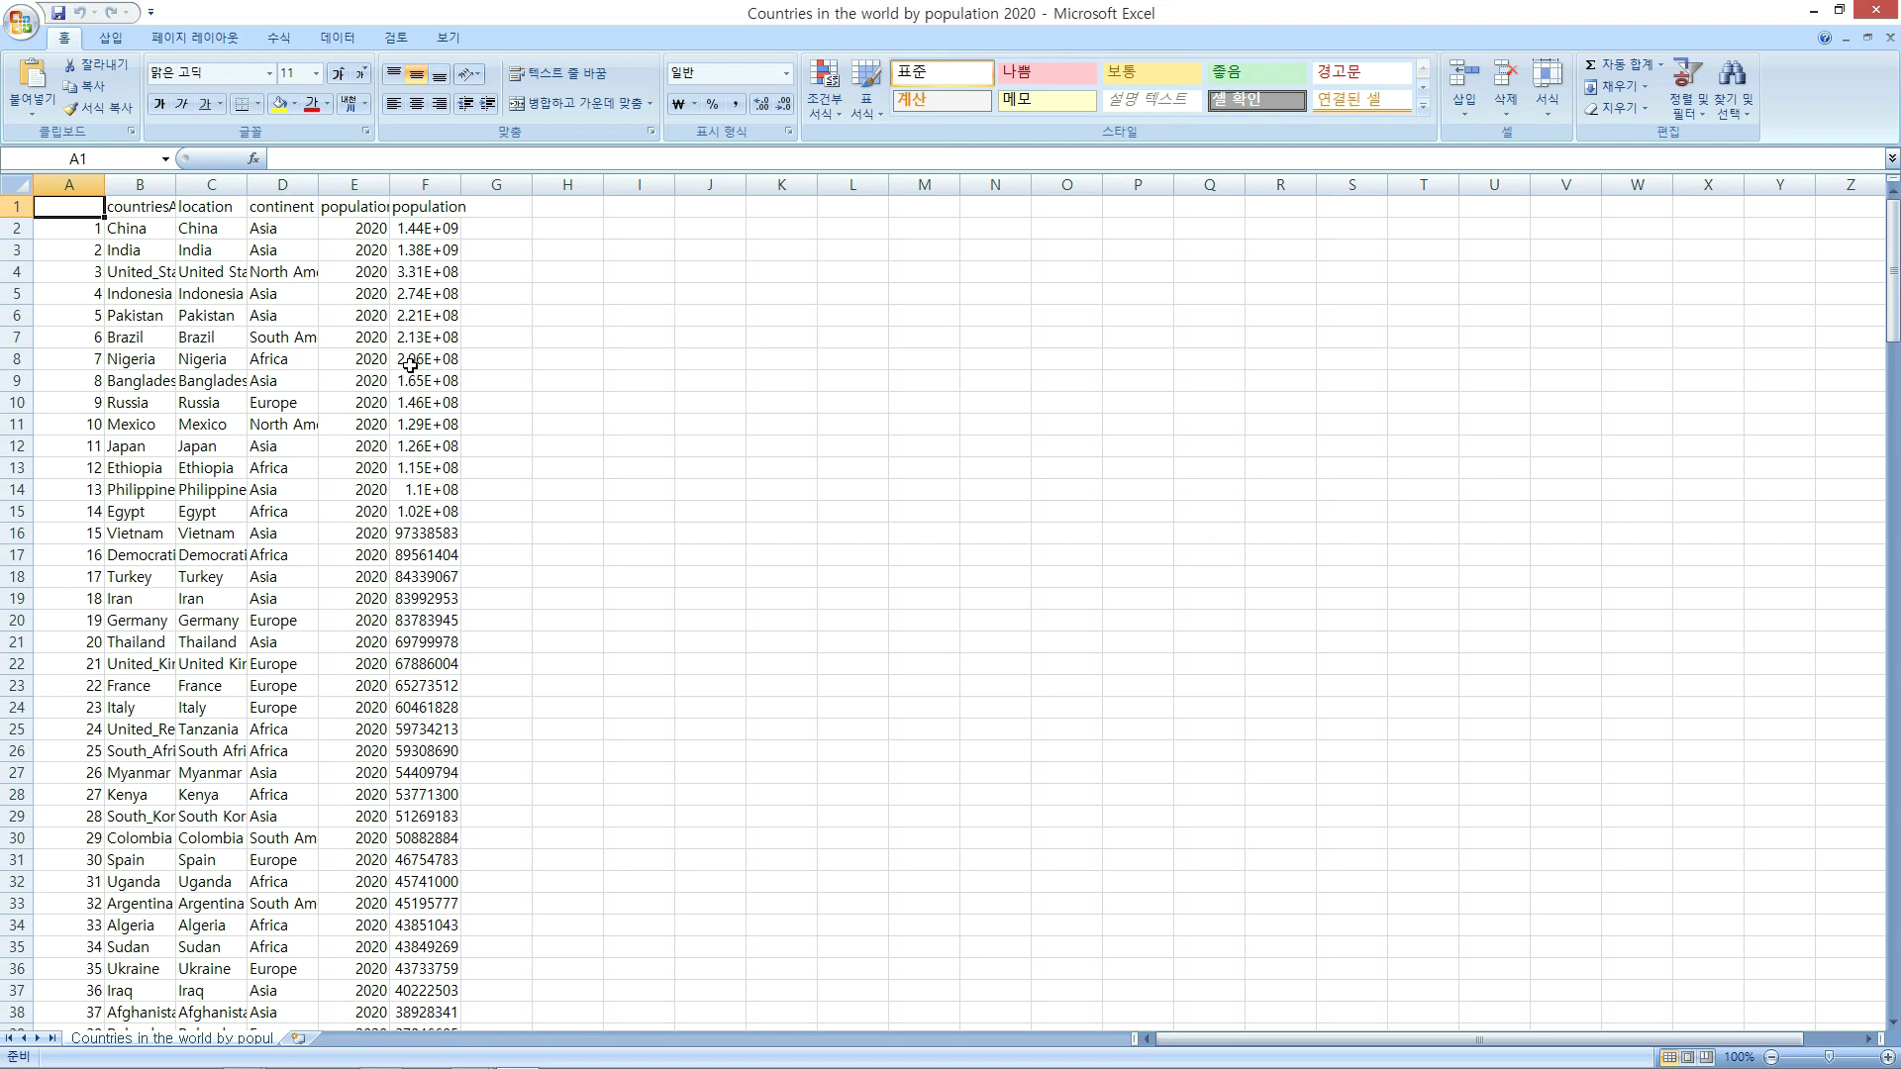
pyautogui.click(685, 441)
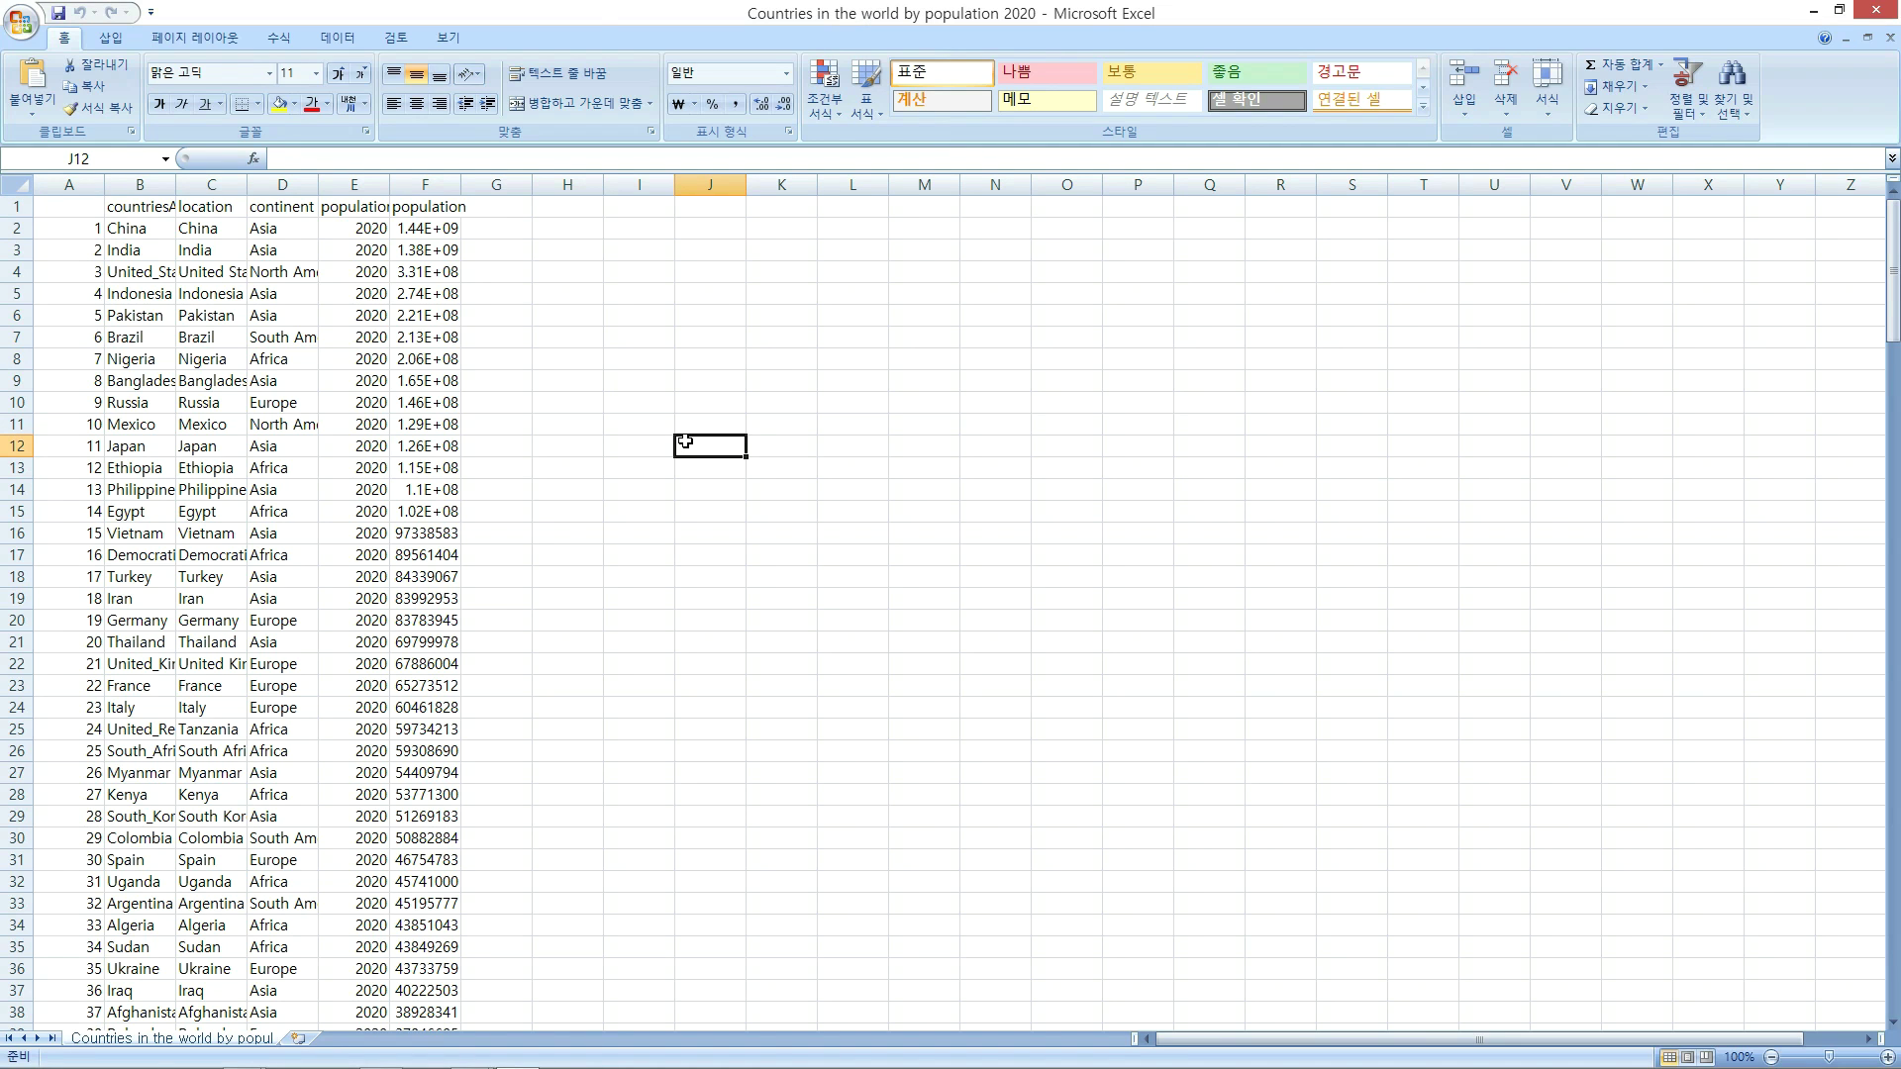
pyautogui.hotkey('alt', 'Tab')
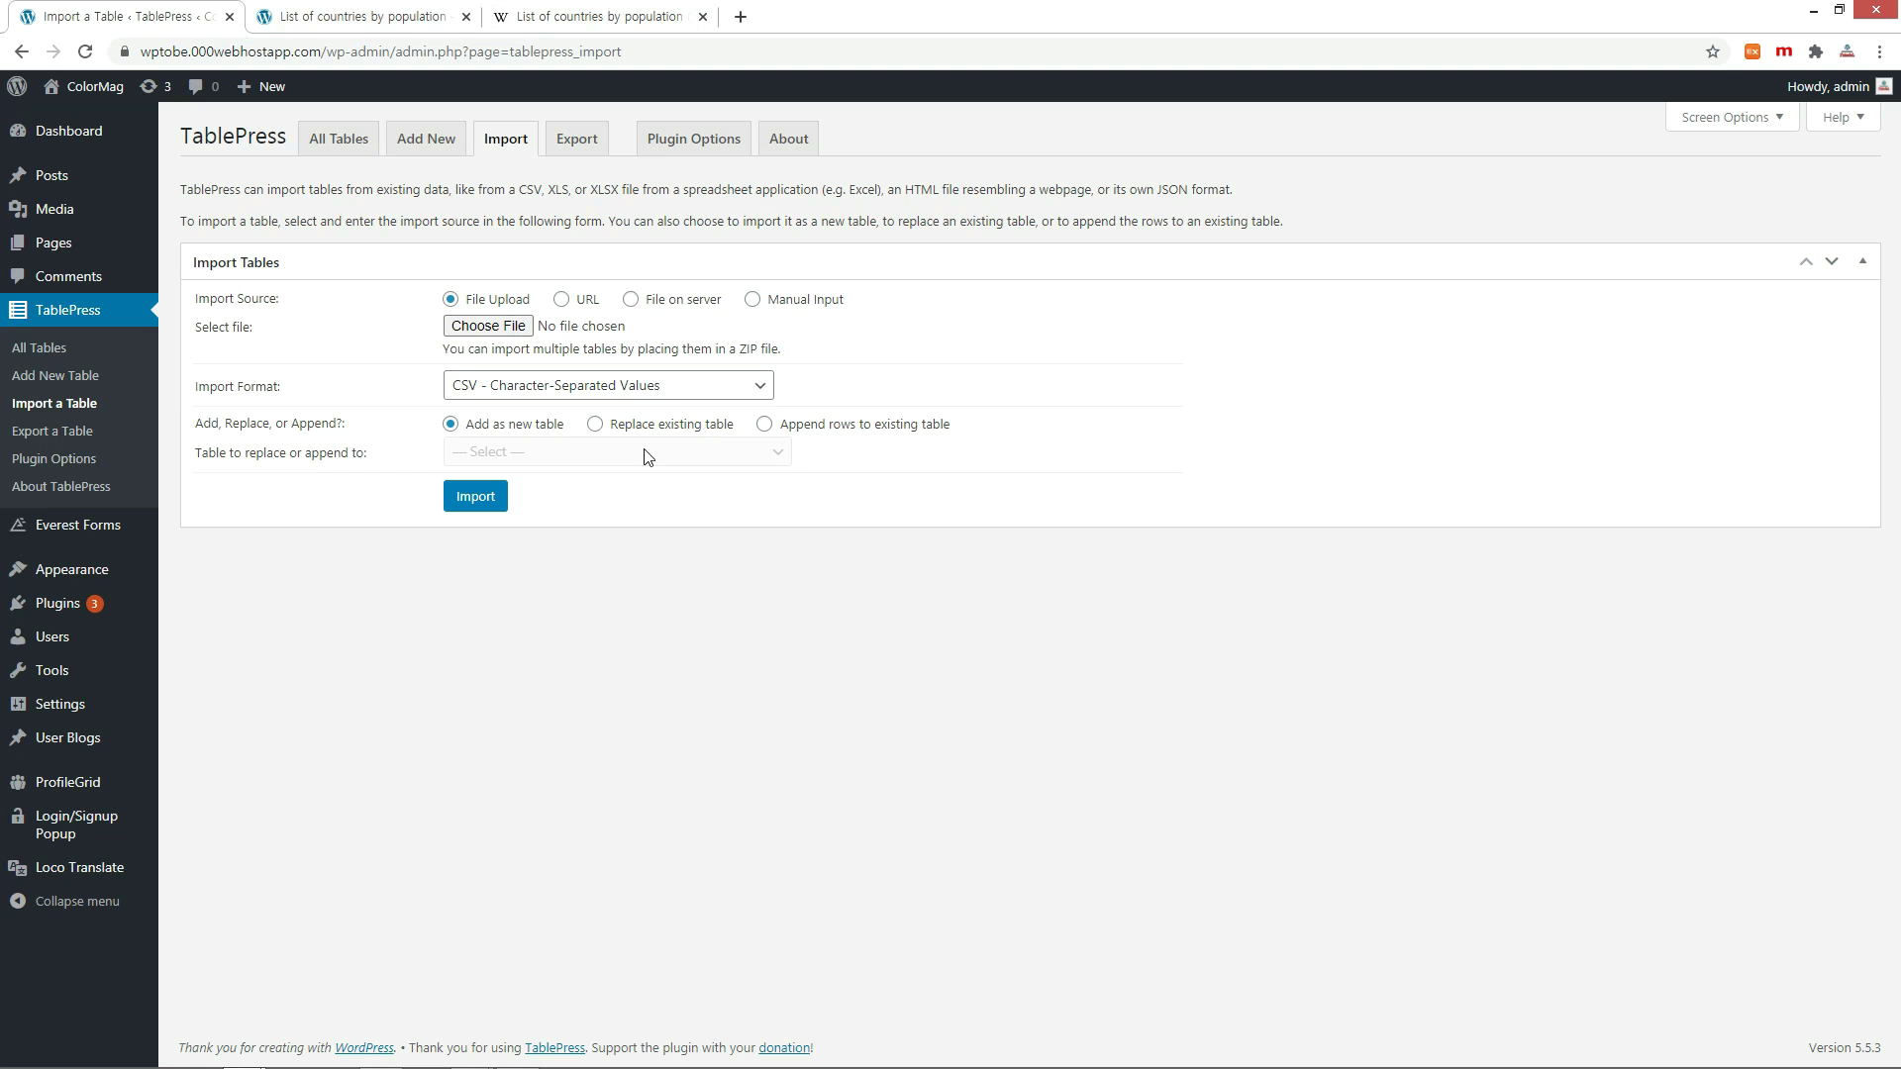
# Import 'Countries in the world by population 2020.csv' into TablePress as new table 2.
pyautogui.click(519, 330)
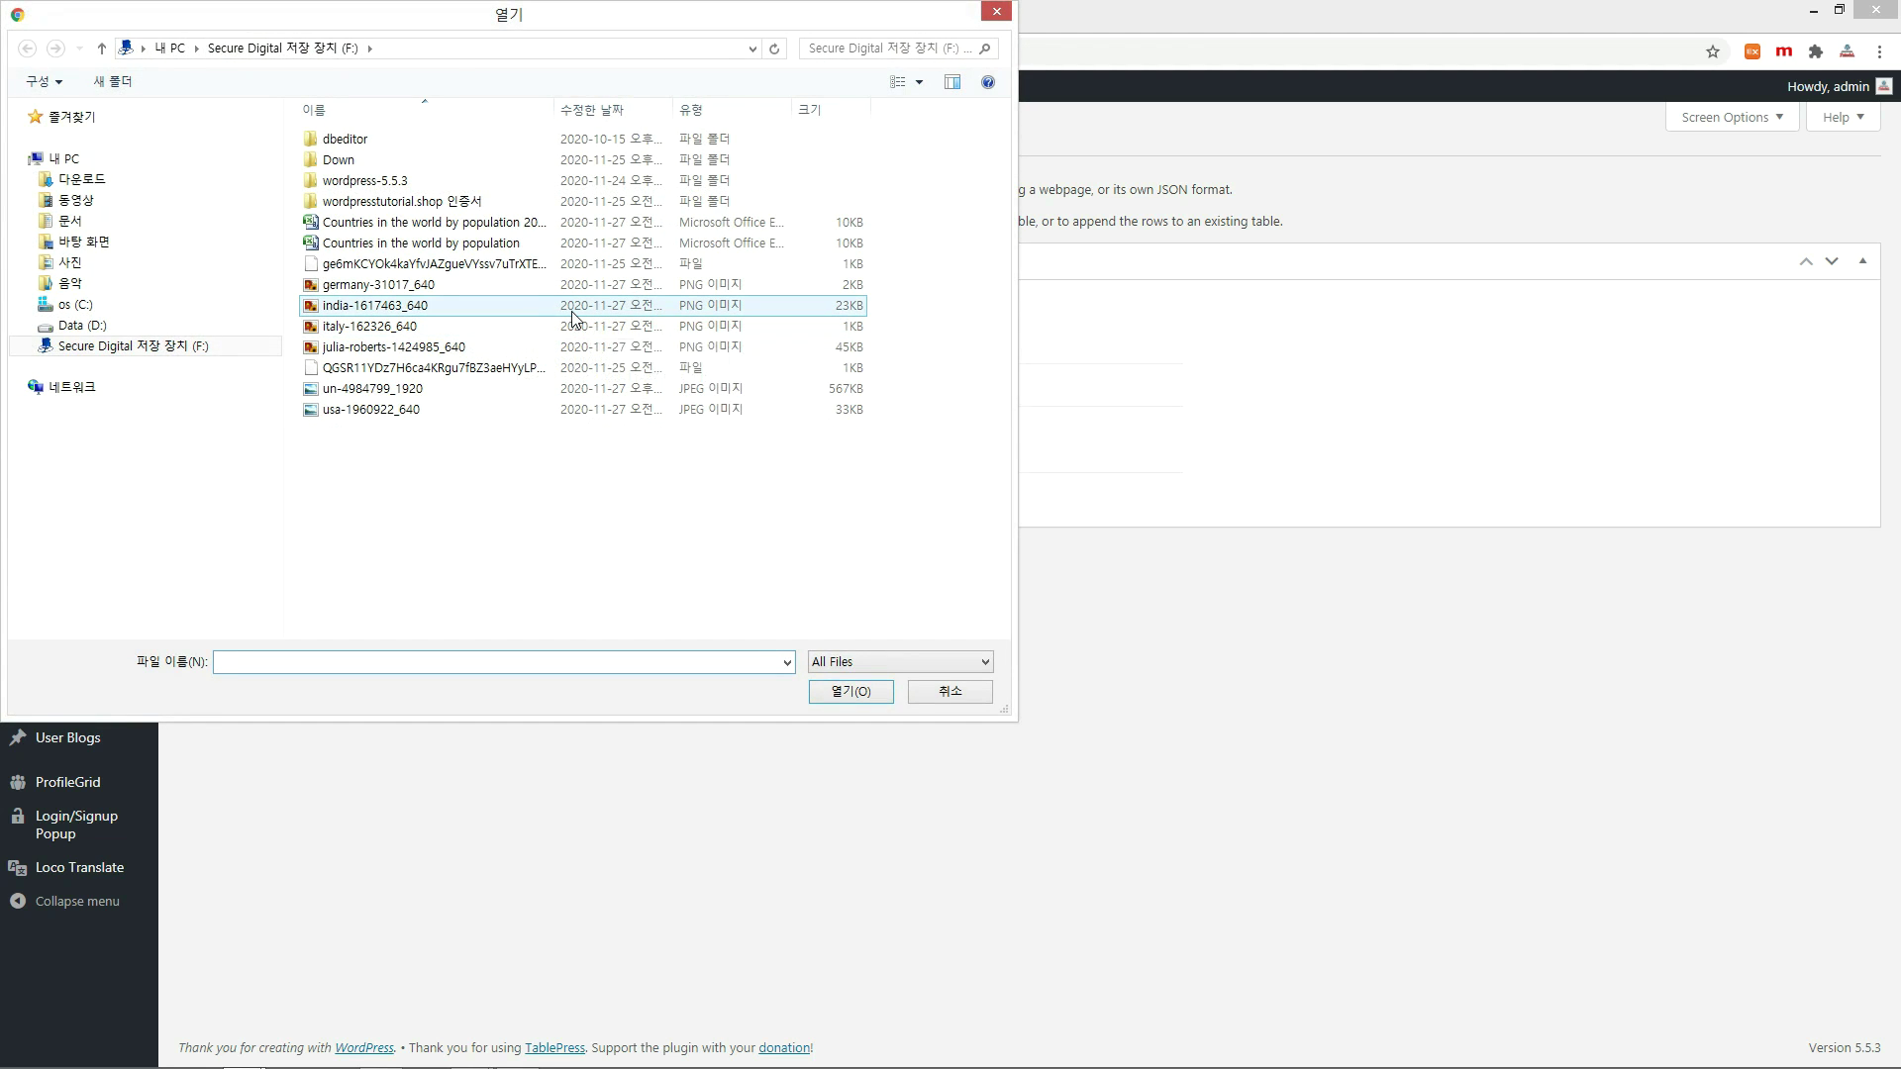
pyautogui.doubleClick(500, 221)
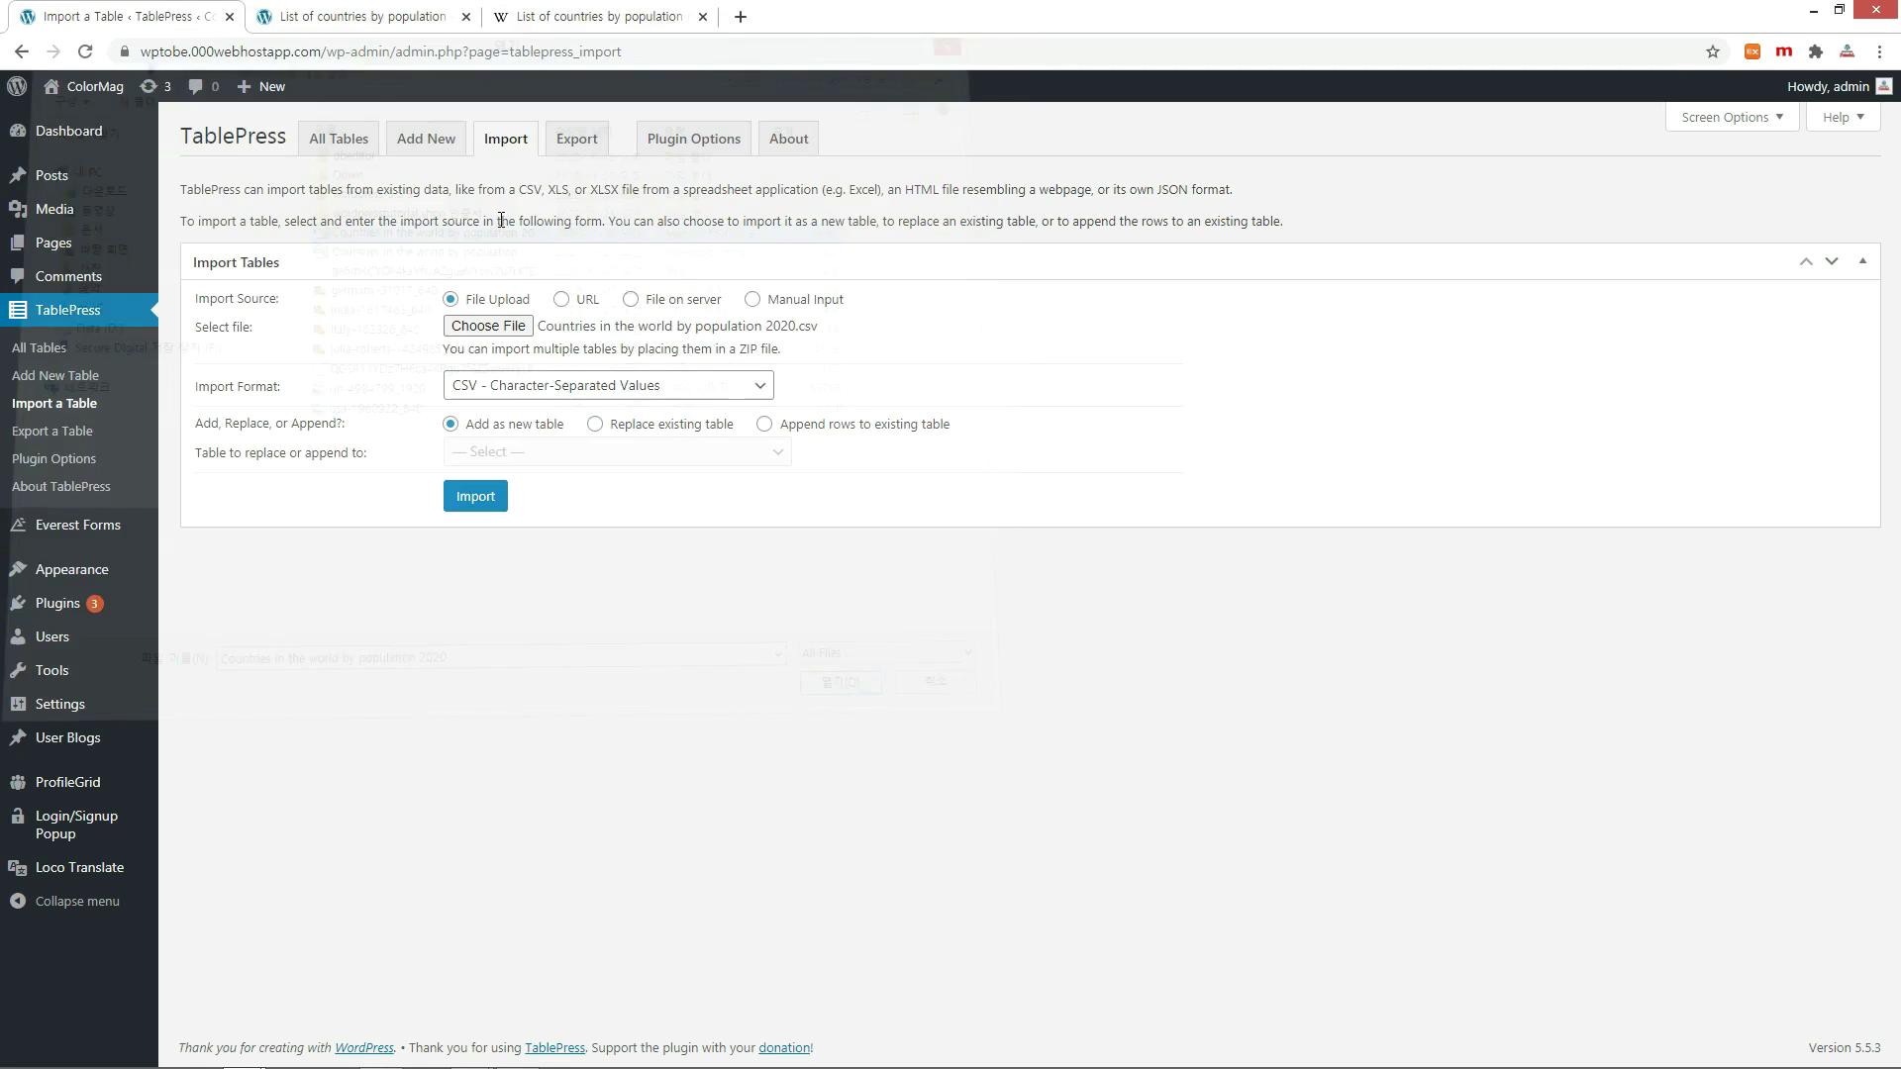
pyautogui.click(476, 498)
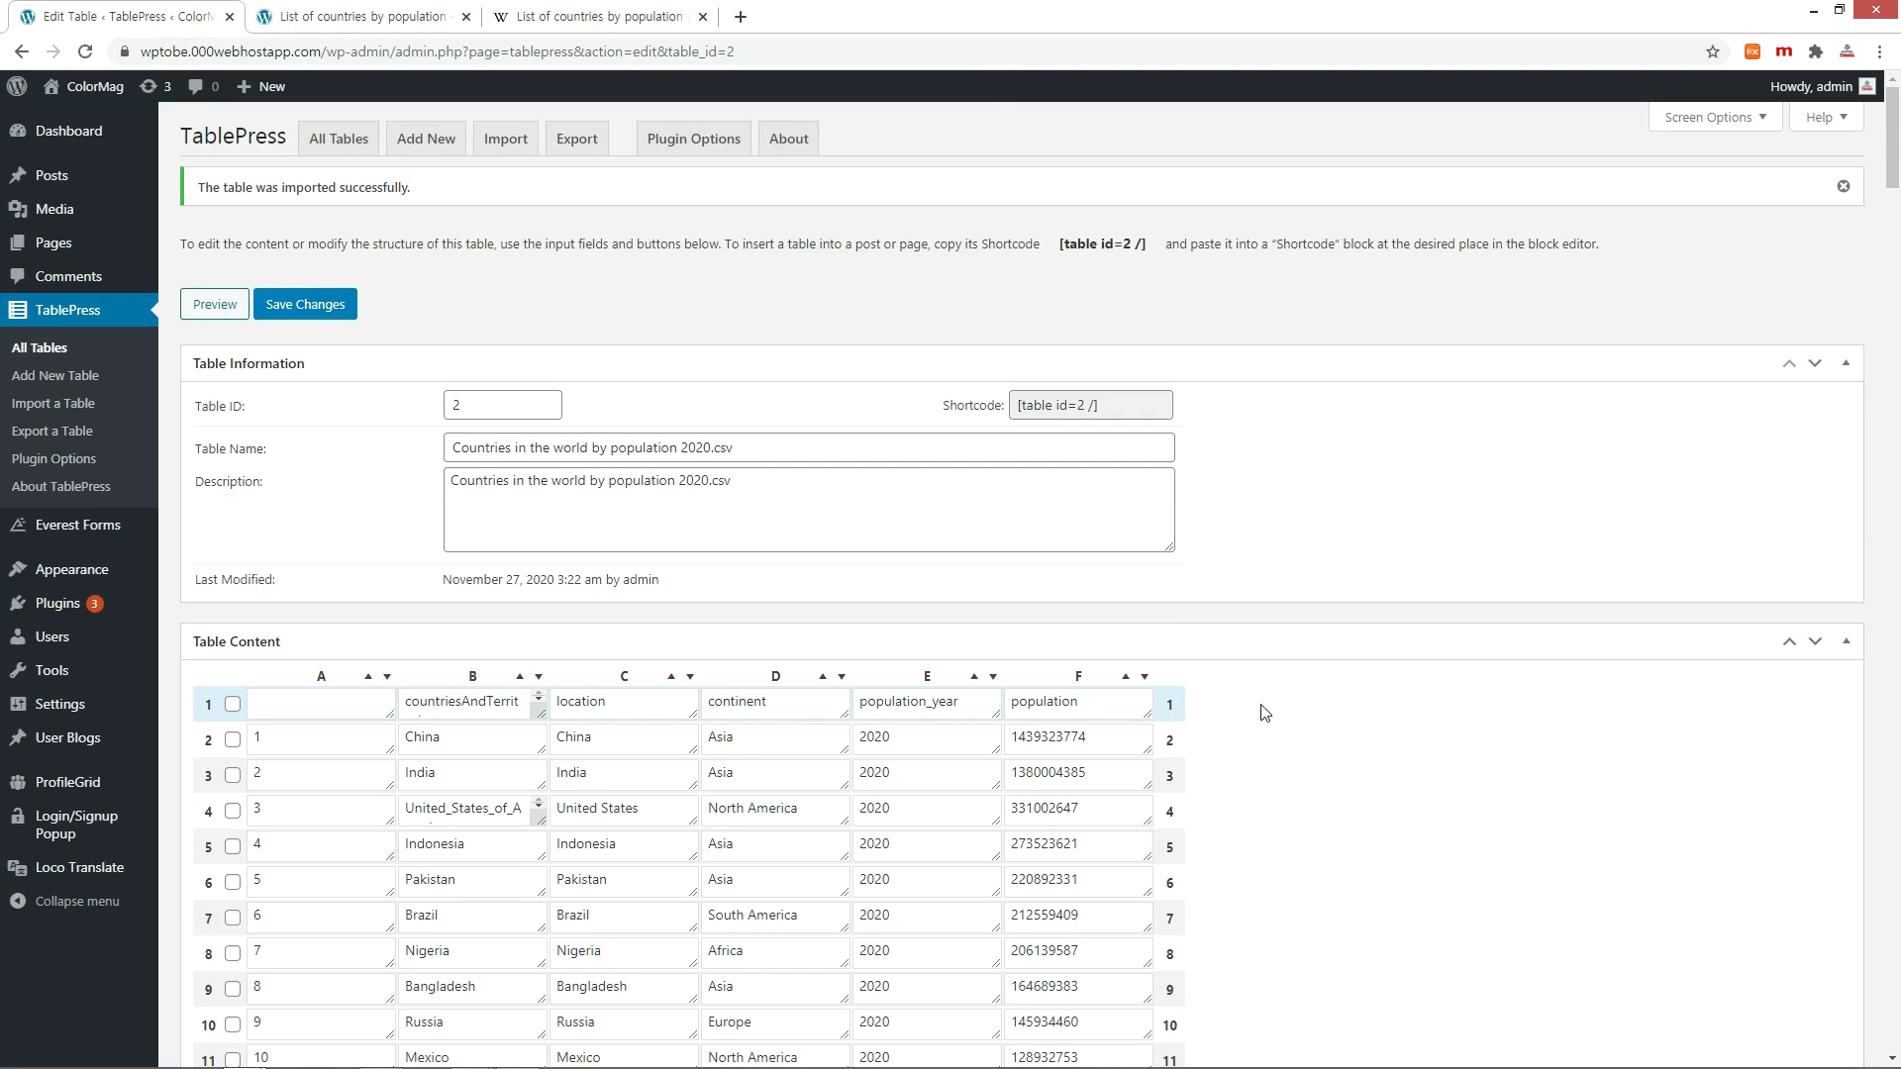
pyautogui.scroll(-20, 1247, 737)
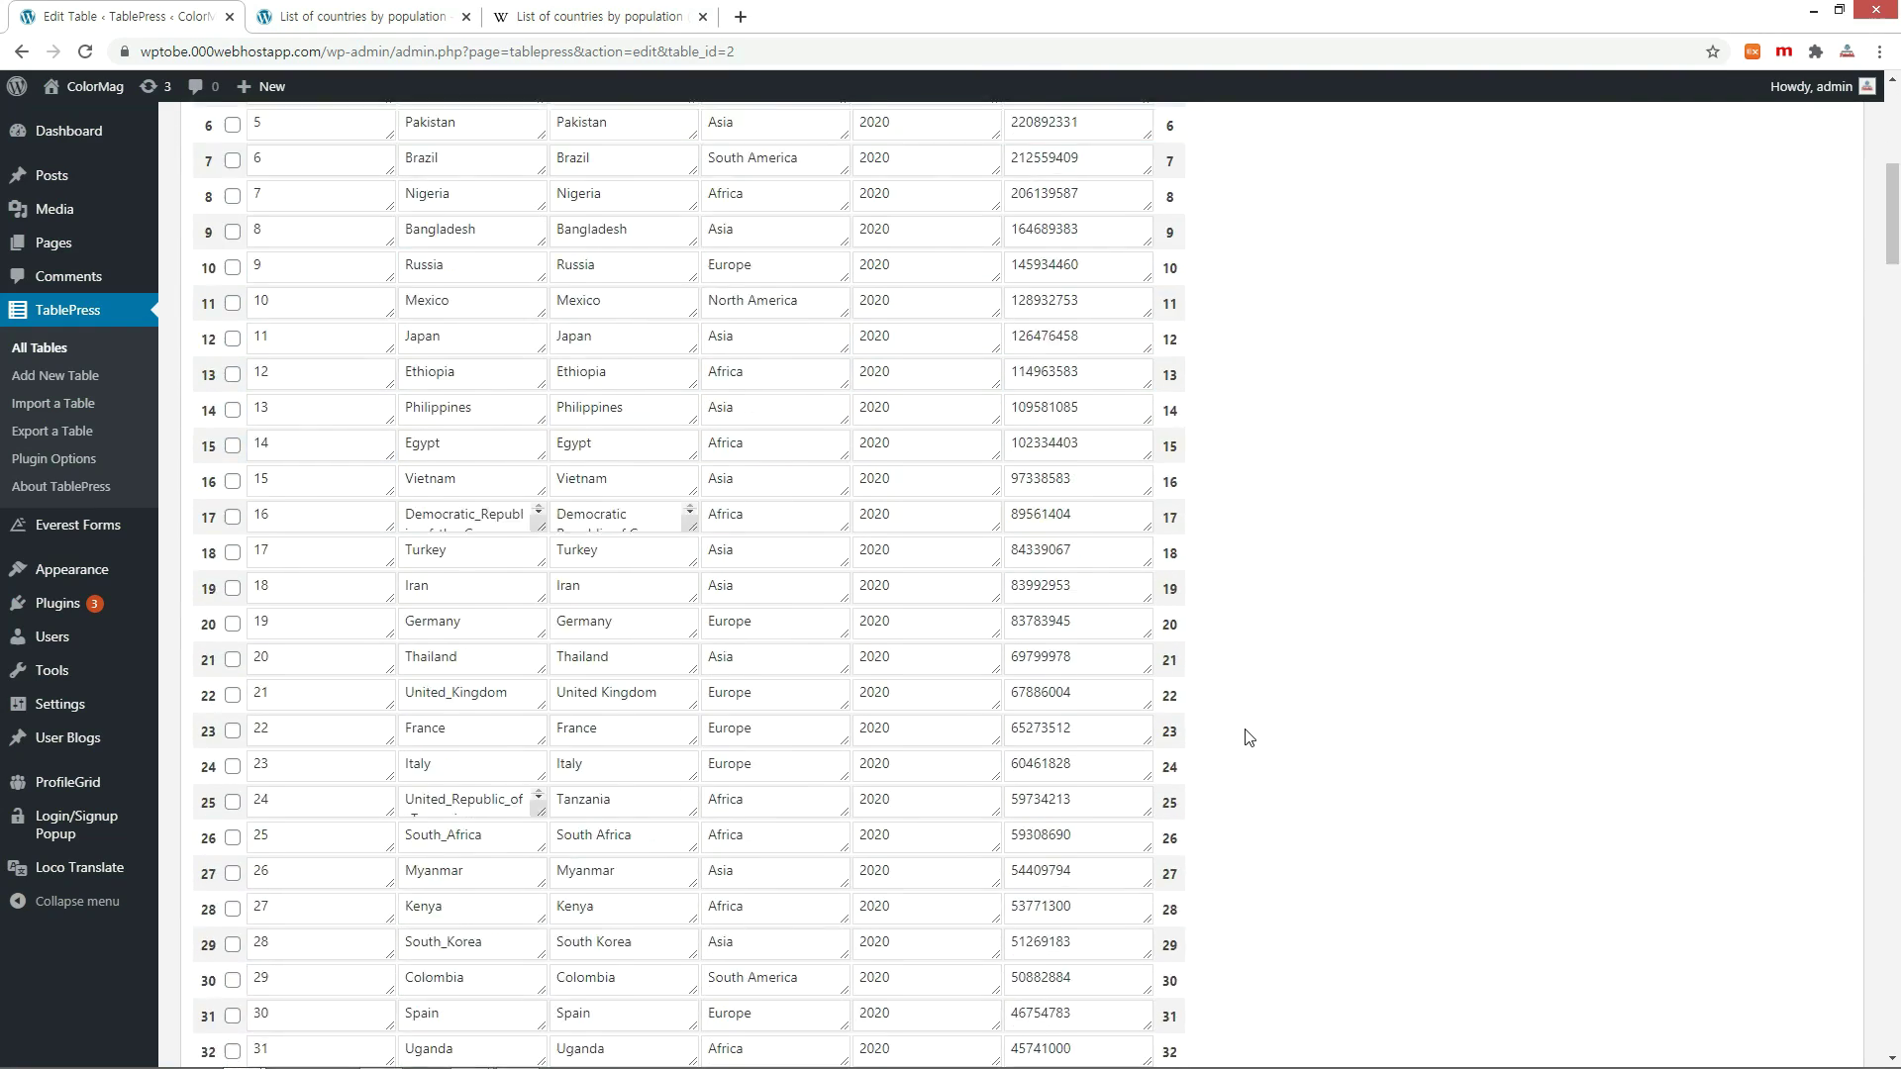
pyautogui.scroll(-20, 1248, 737)
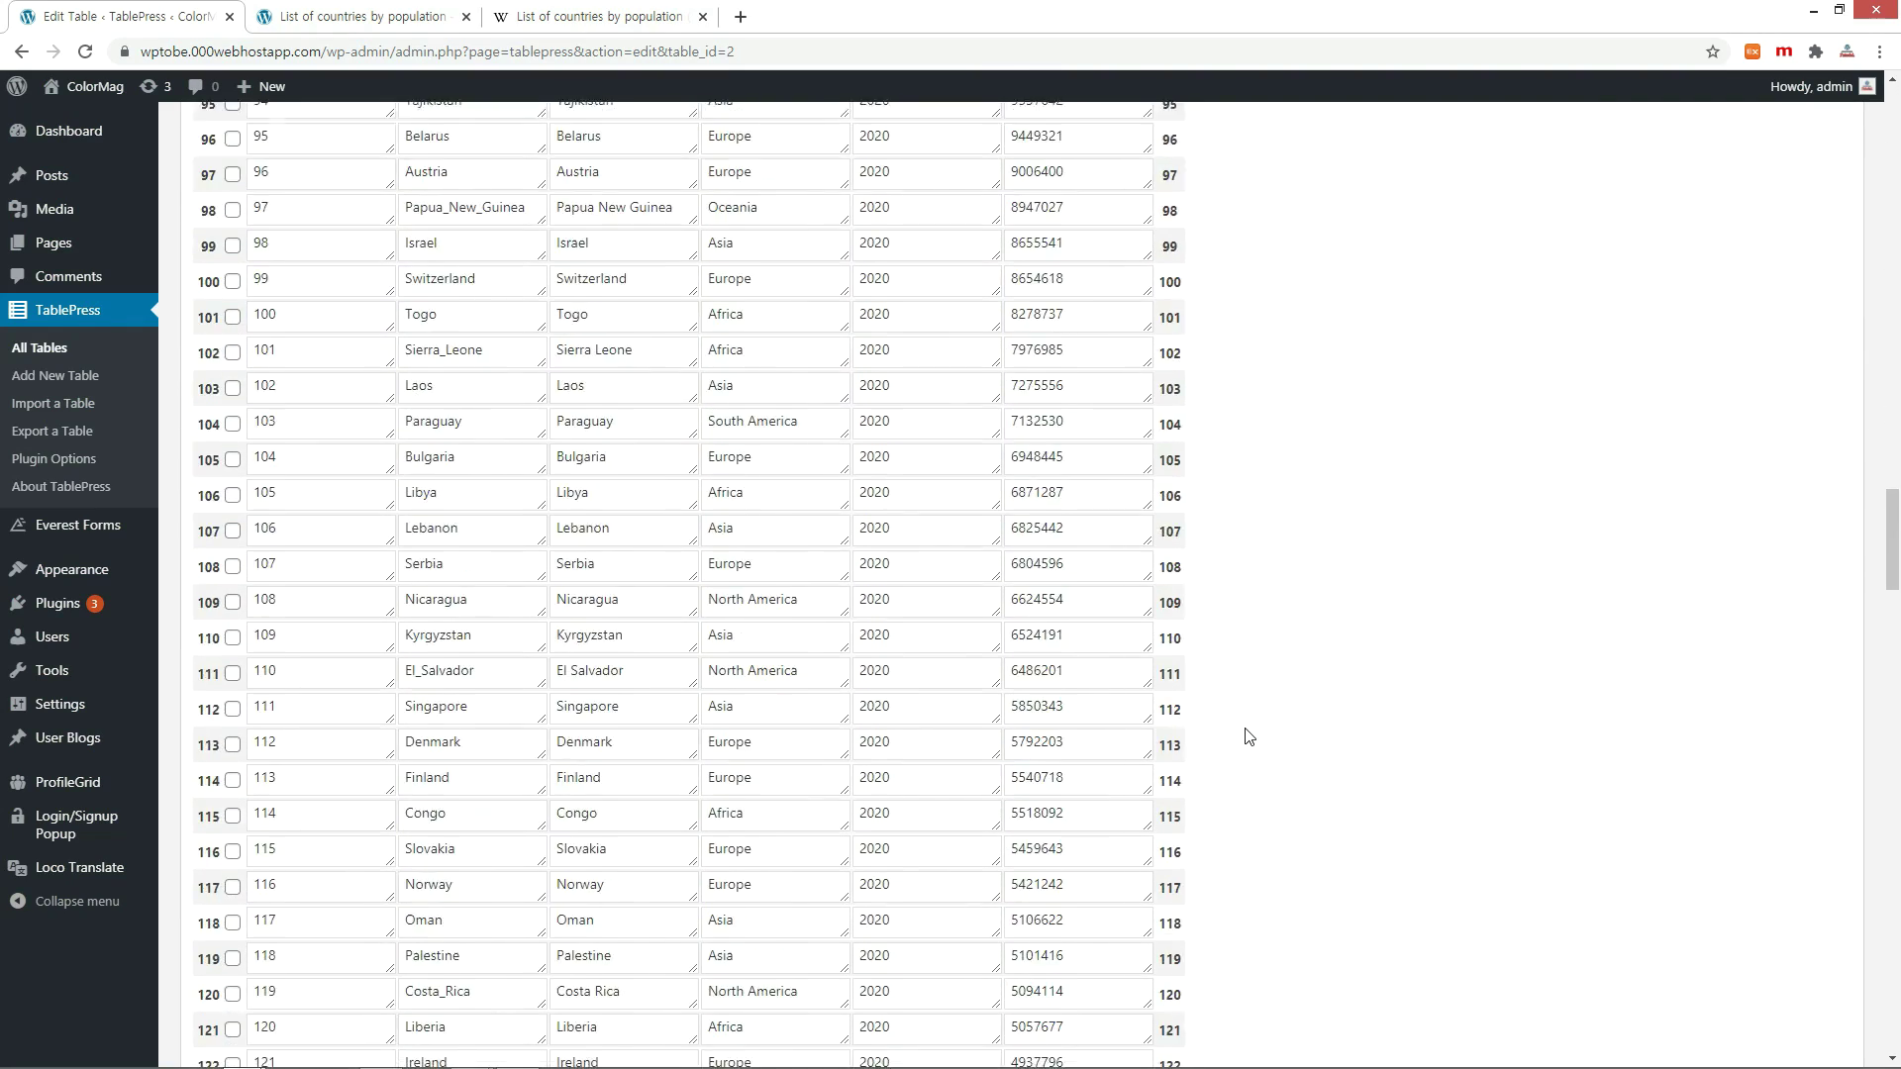
pyautogui.scroll(-20, 1247, 738)
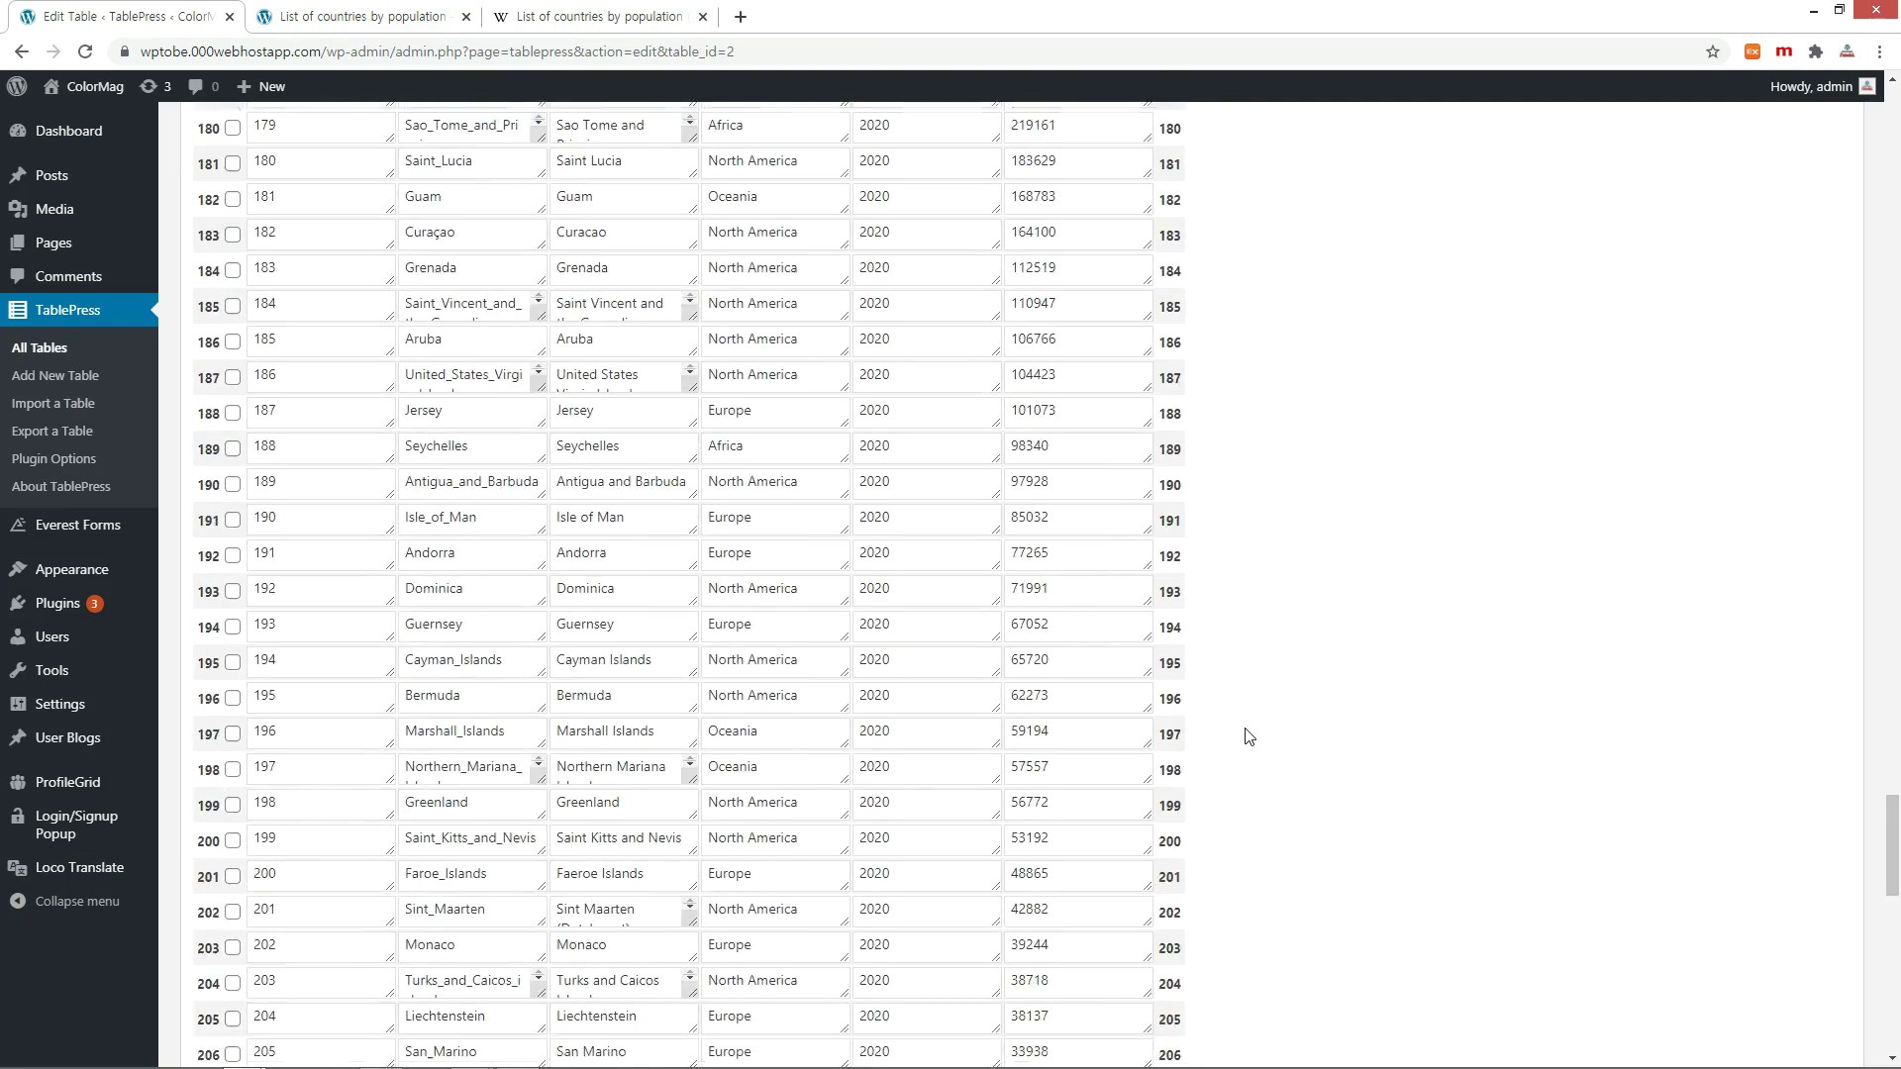
pyautogui.scroll(20, 1247, 738)
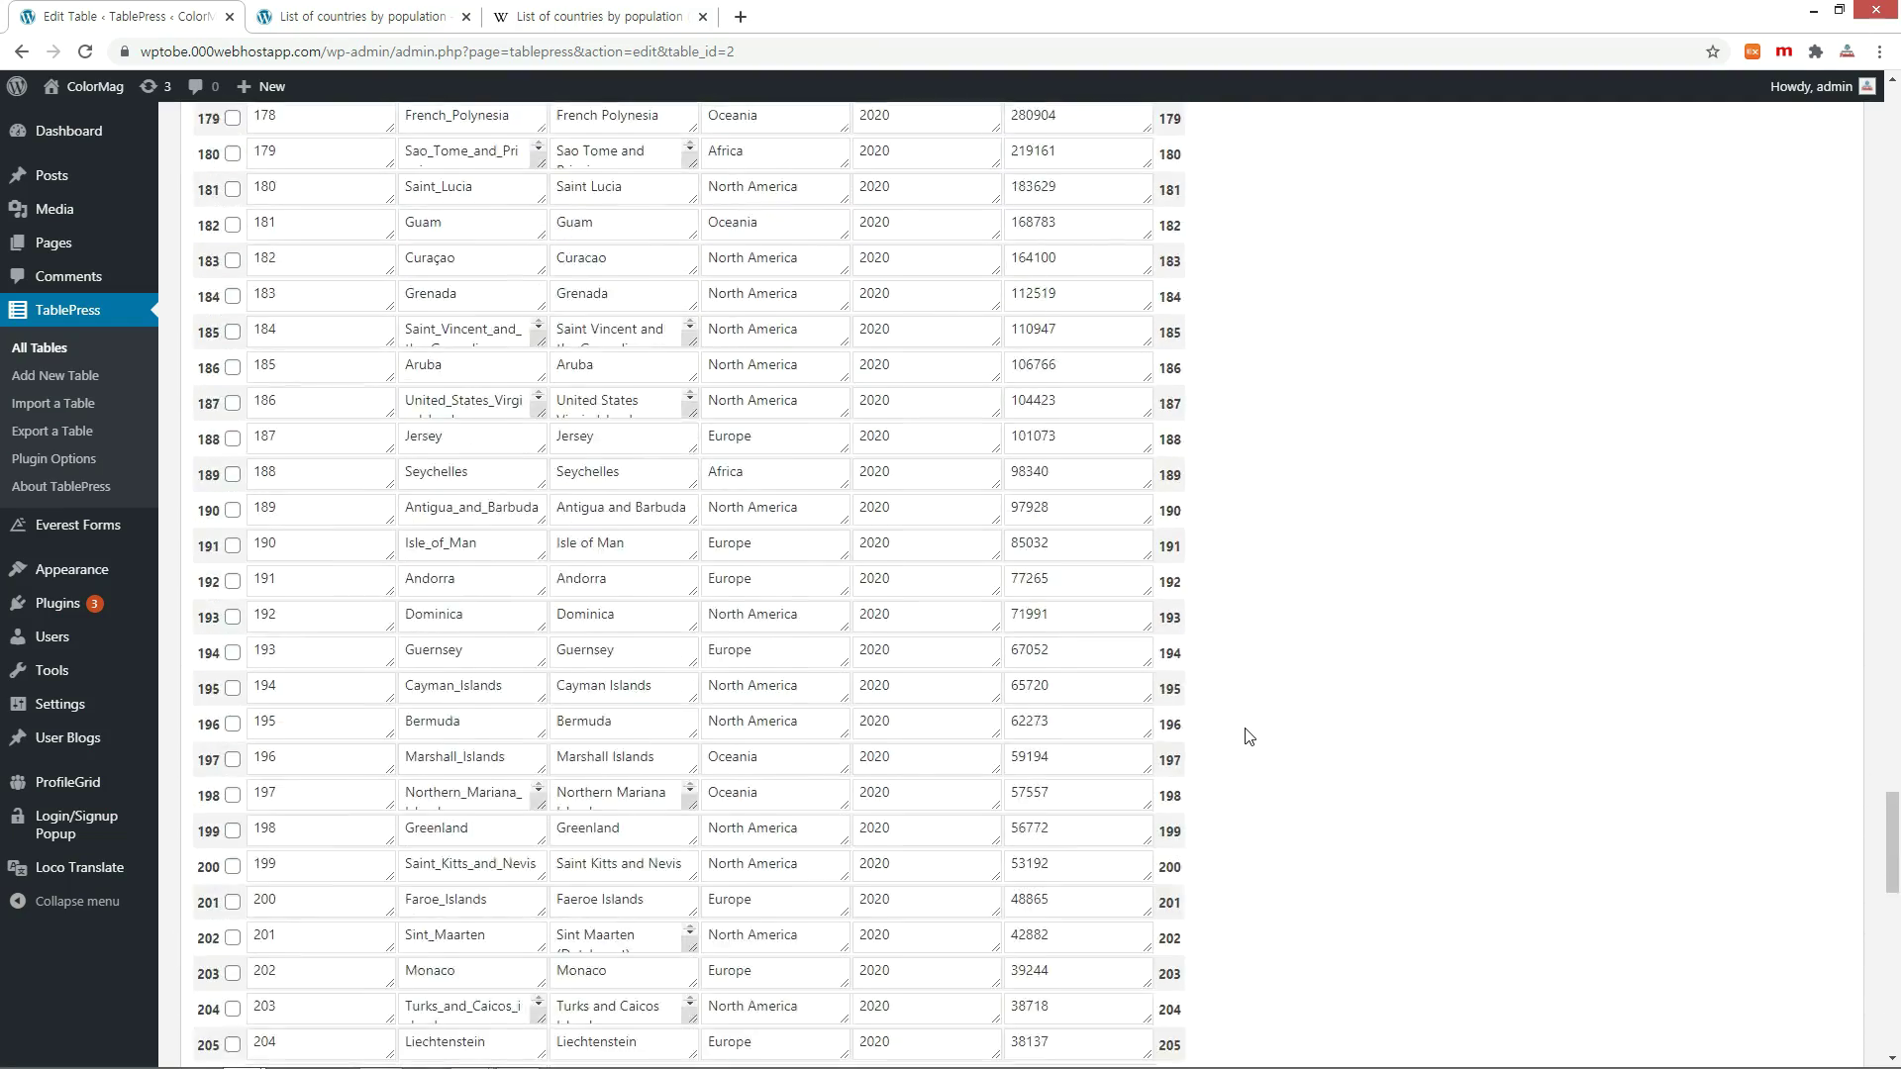
pyautogui.scroll(20, 1247, 729)
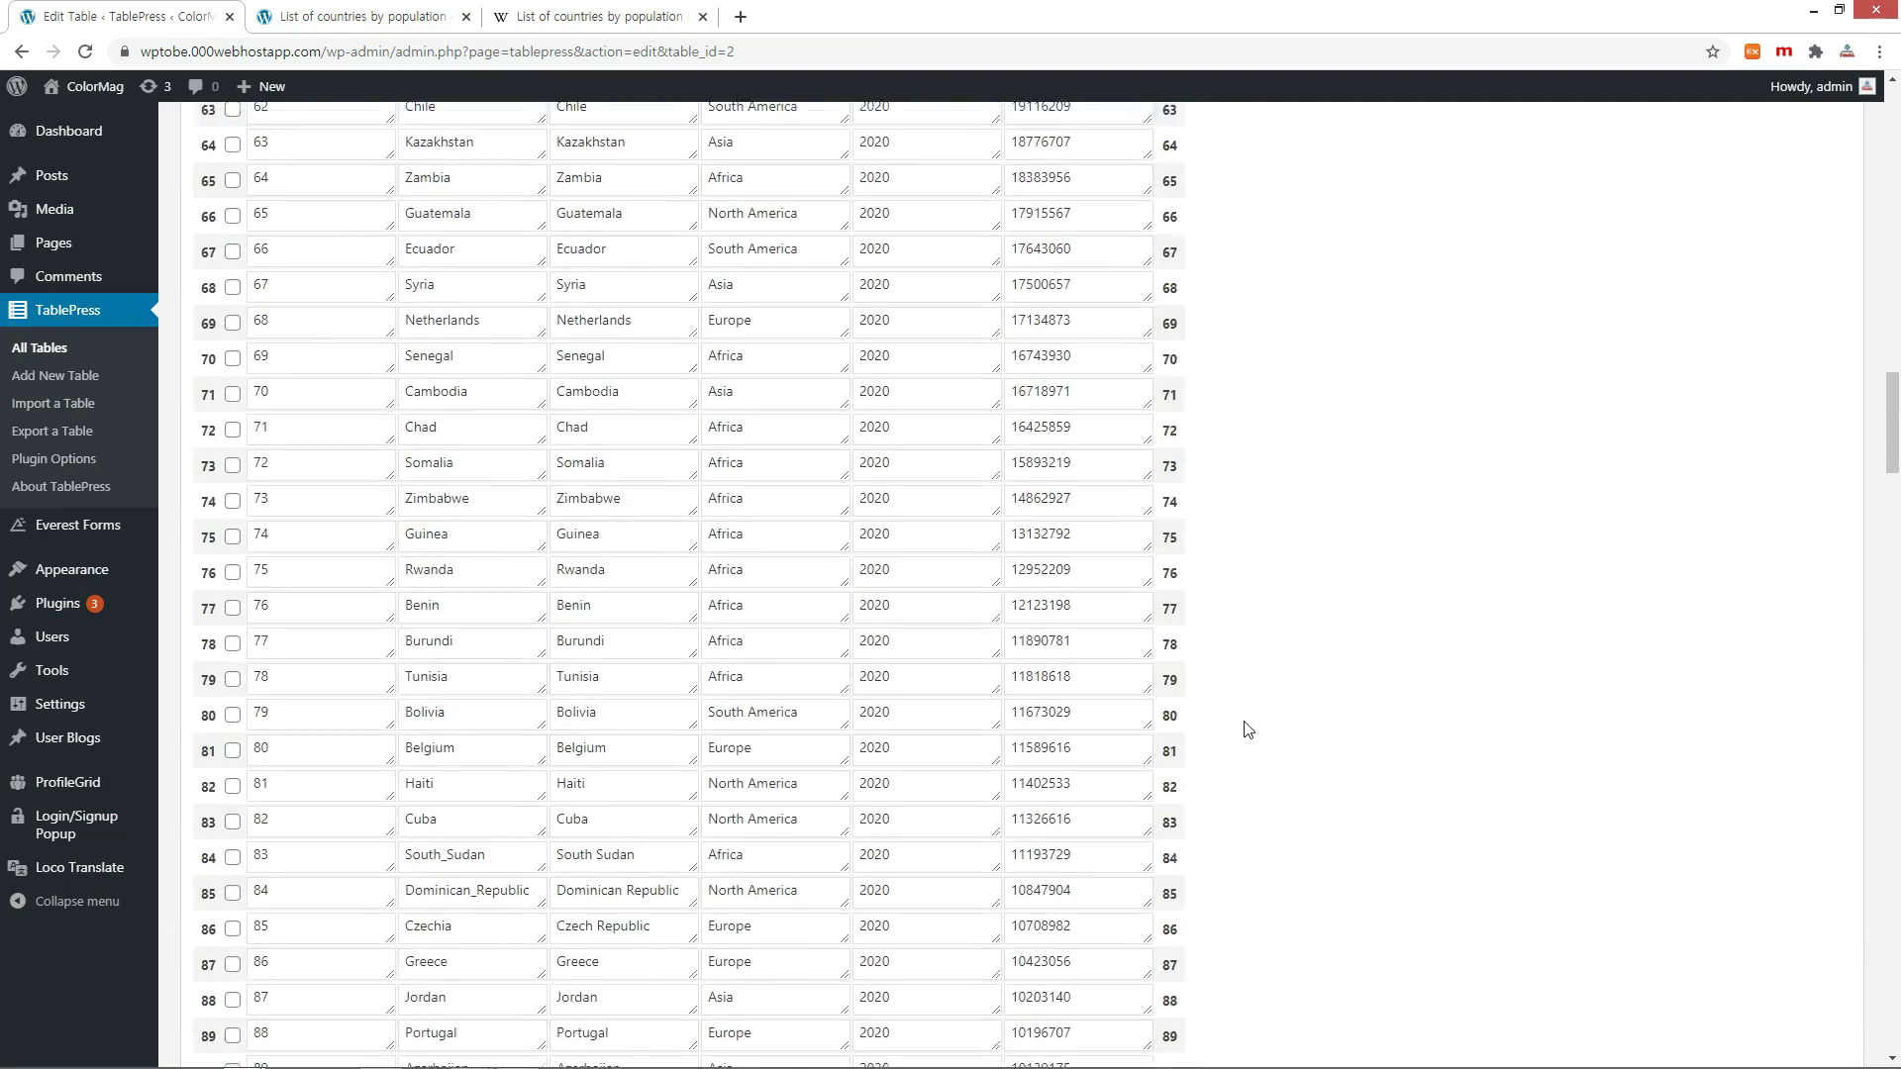
pyautogui.scroll(15, 1247, 729)
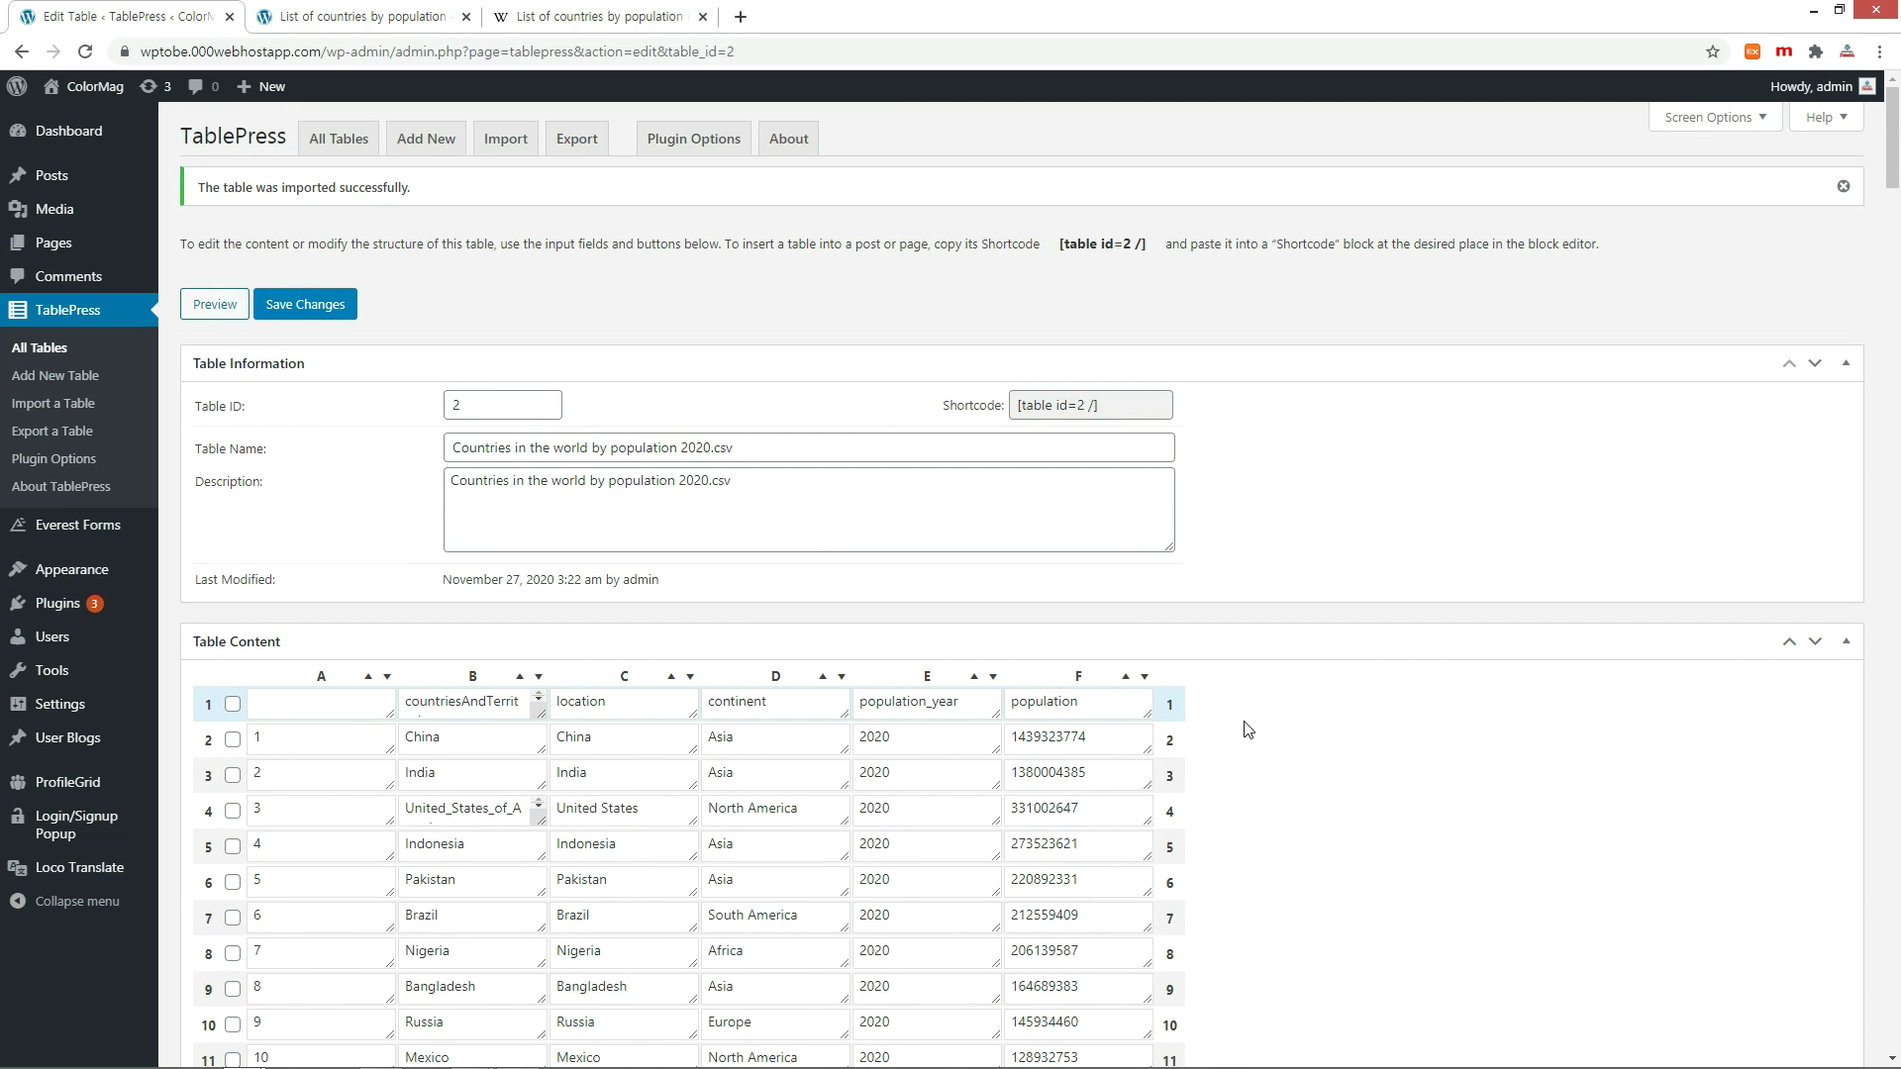
# In the List of countries by population post, replace [table id=1 /] with [table id=2 /] and update.
pyautogui.moveTo(57, 188)
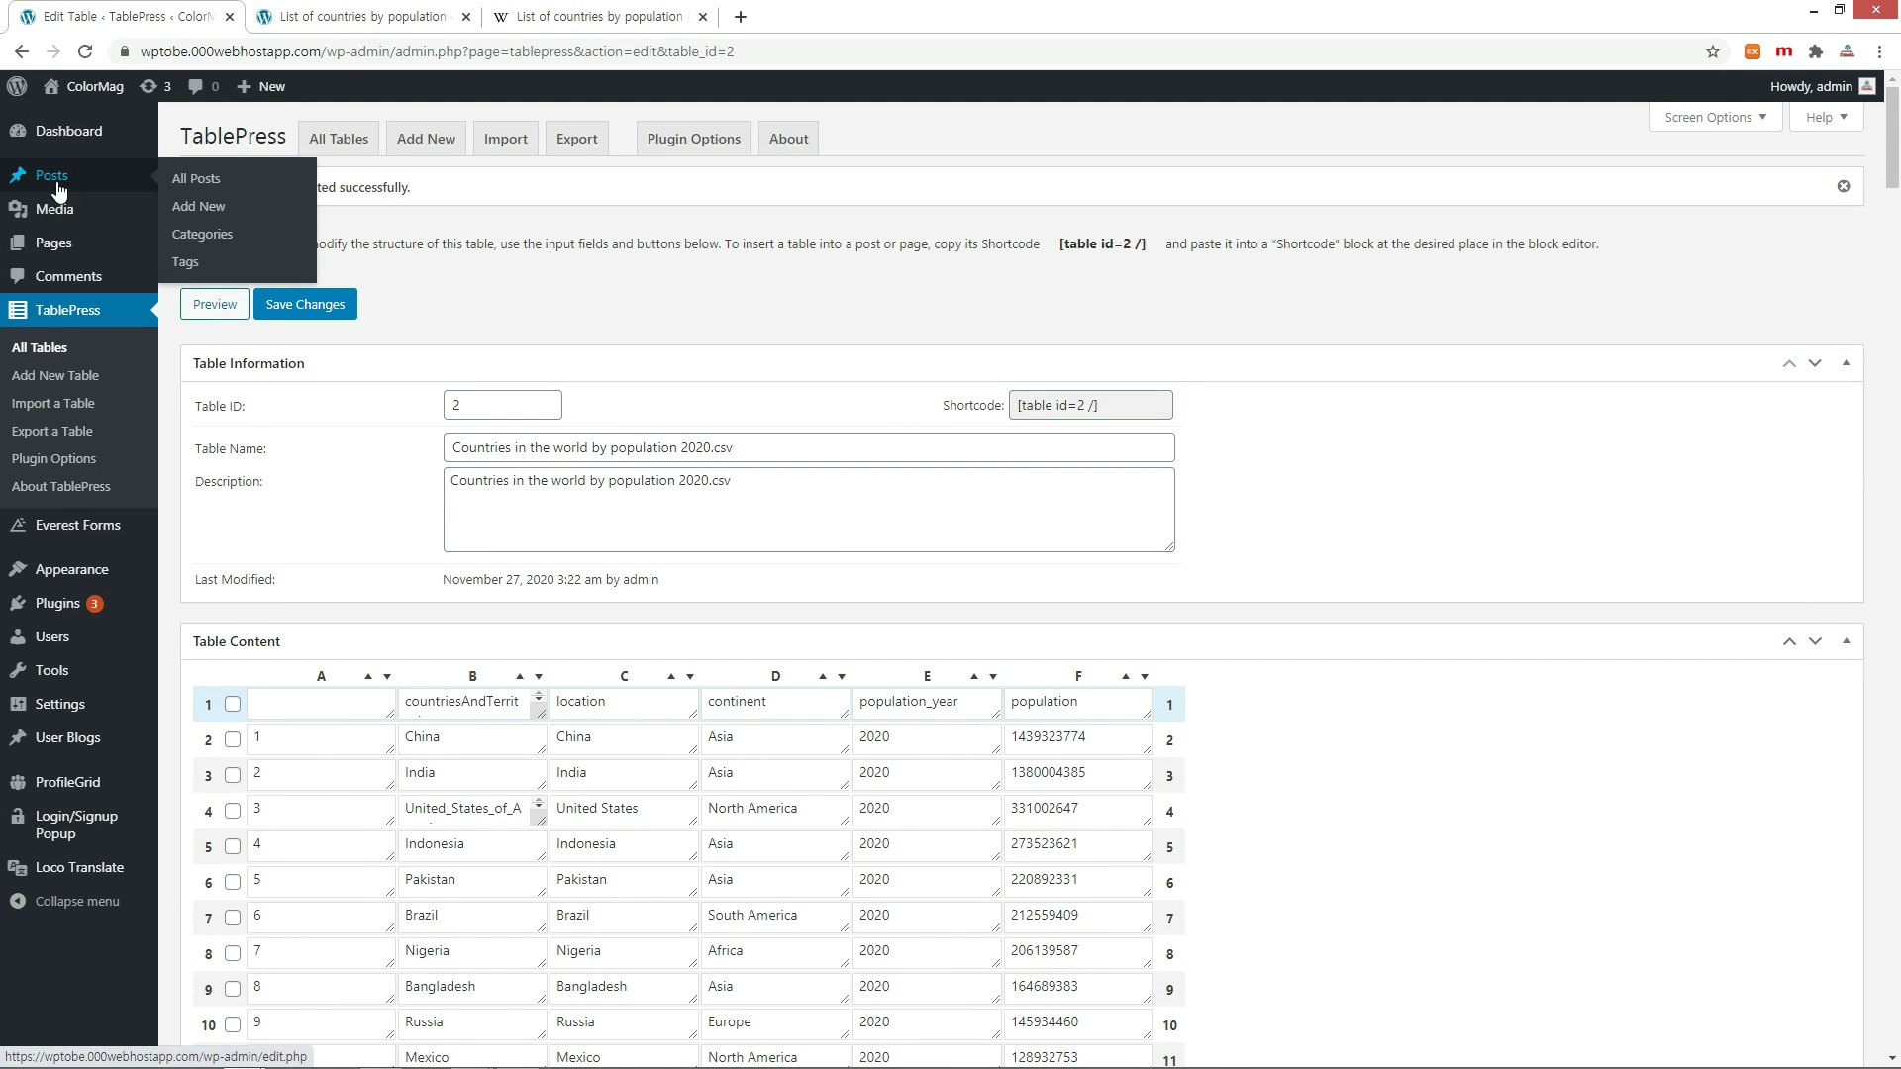
pyautogui.click(188, 180)
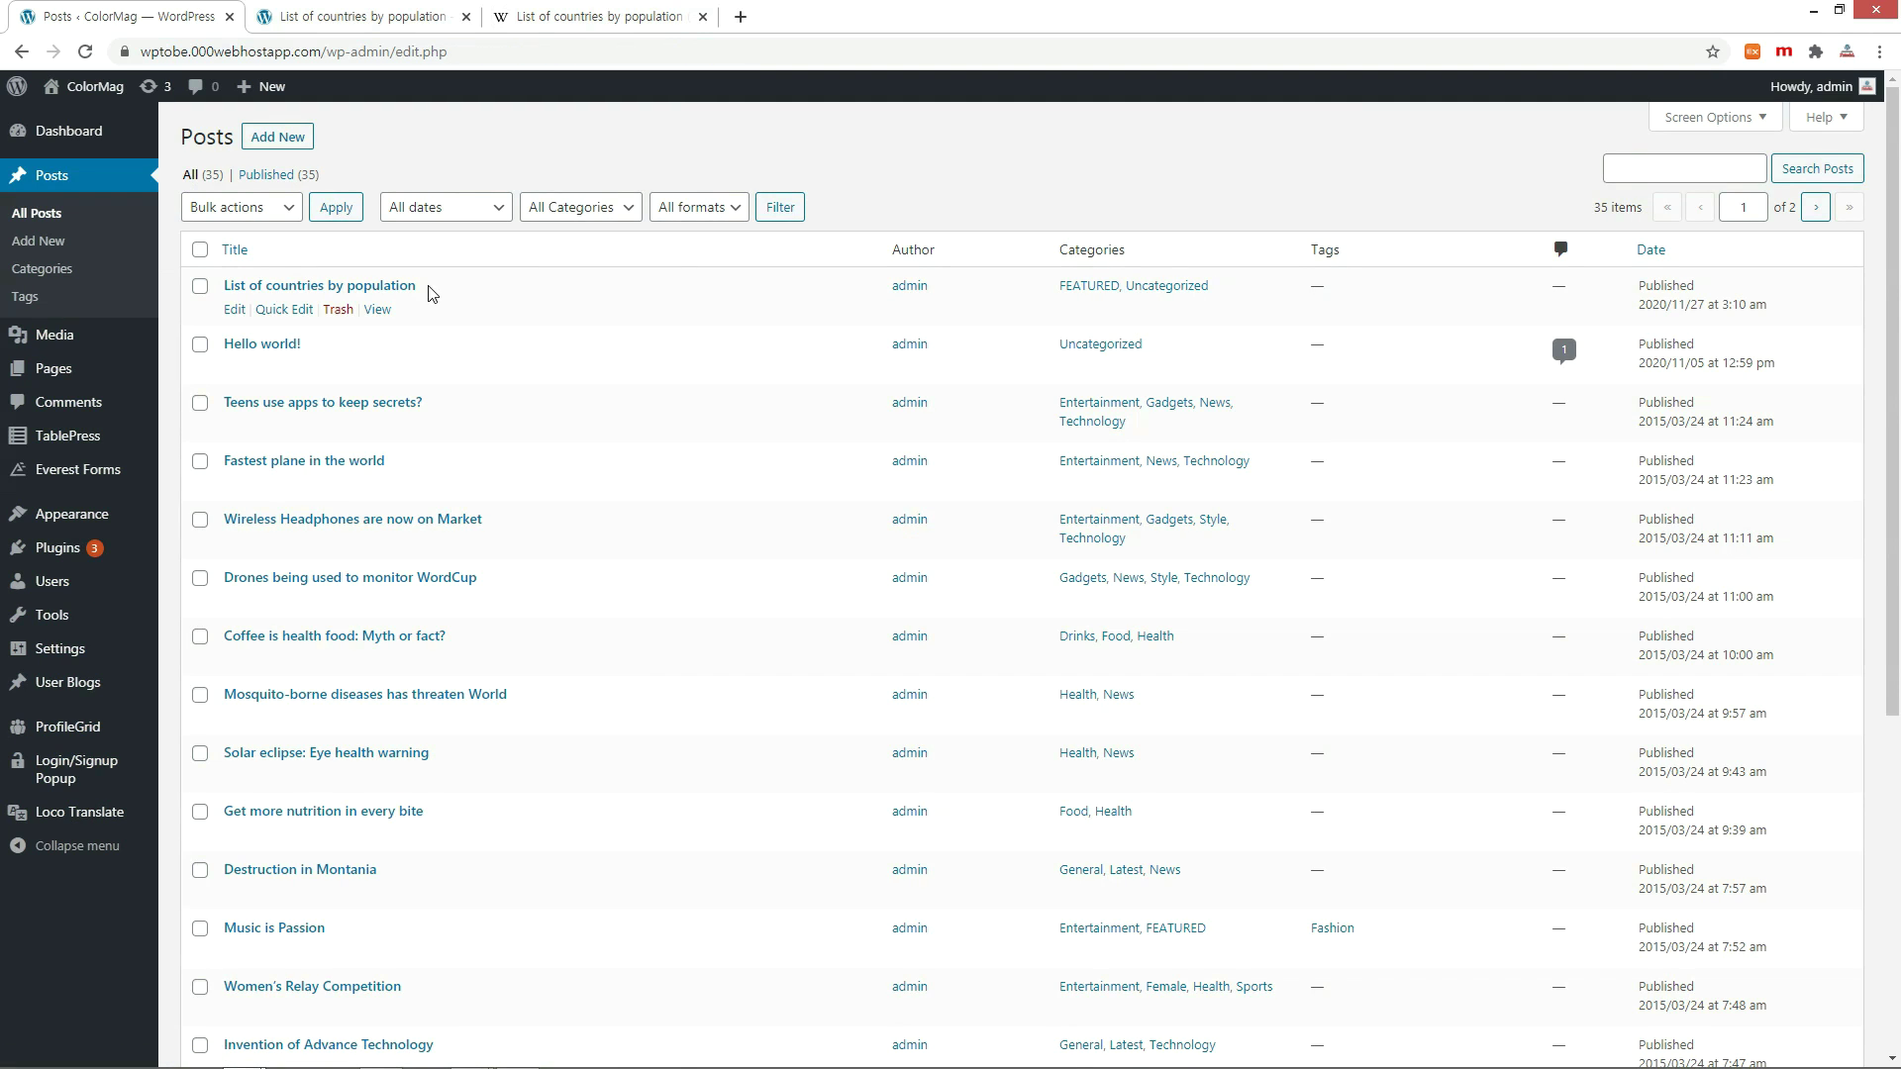
pyautogui.click(233, 311)
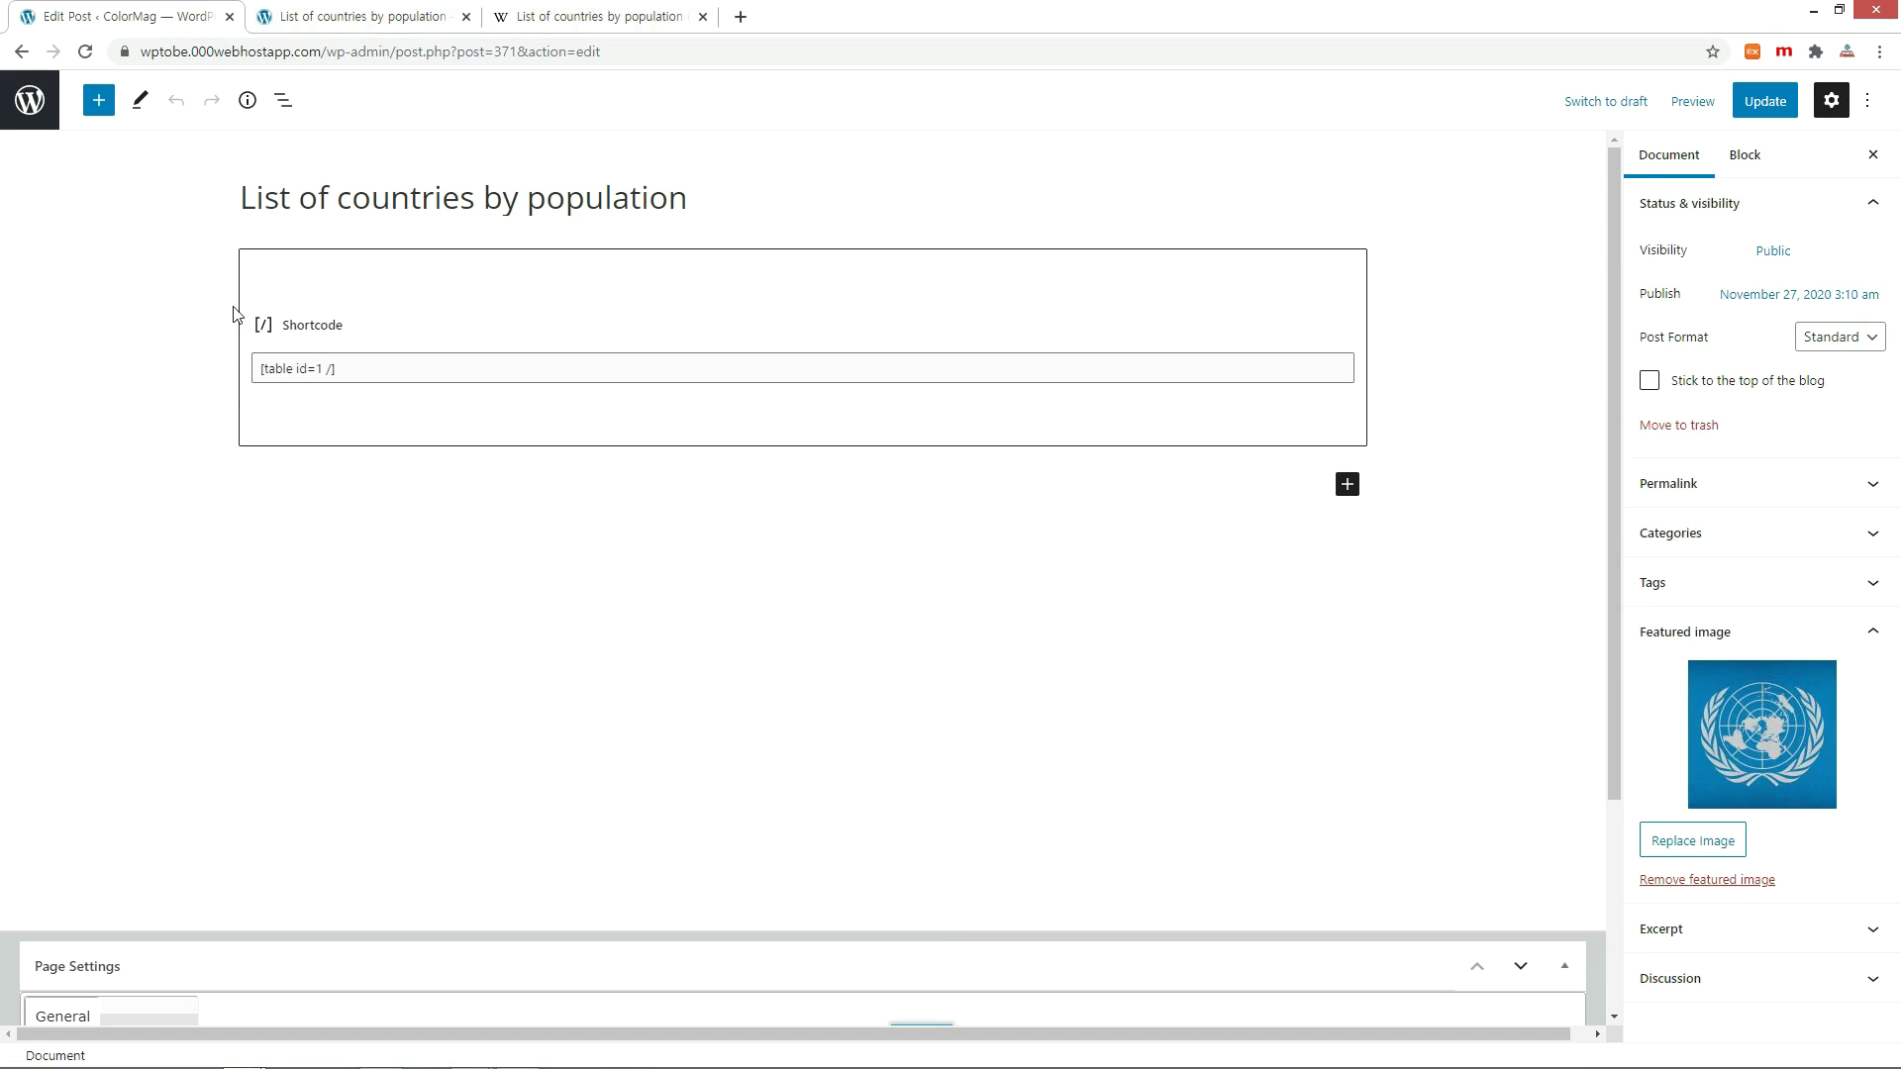
pyautogui.tripleClick(256, 371)
pyautogui.write('[table id=2 /]')
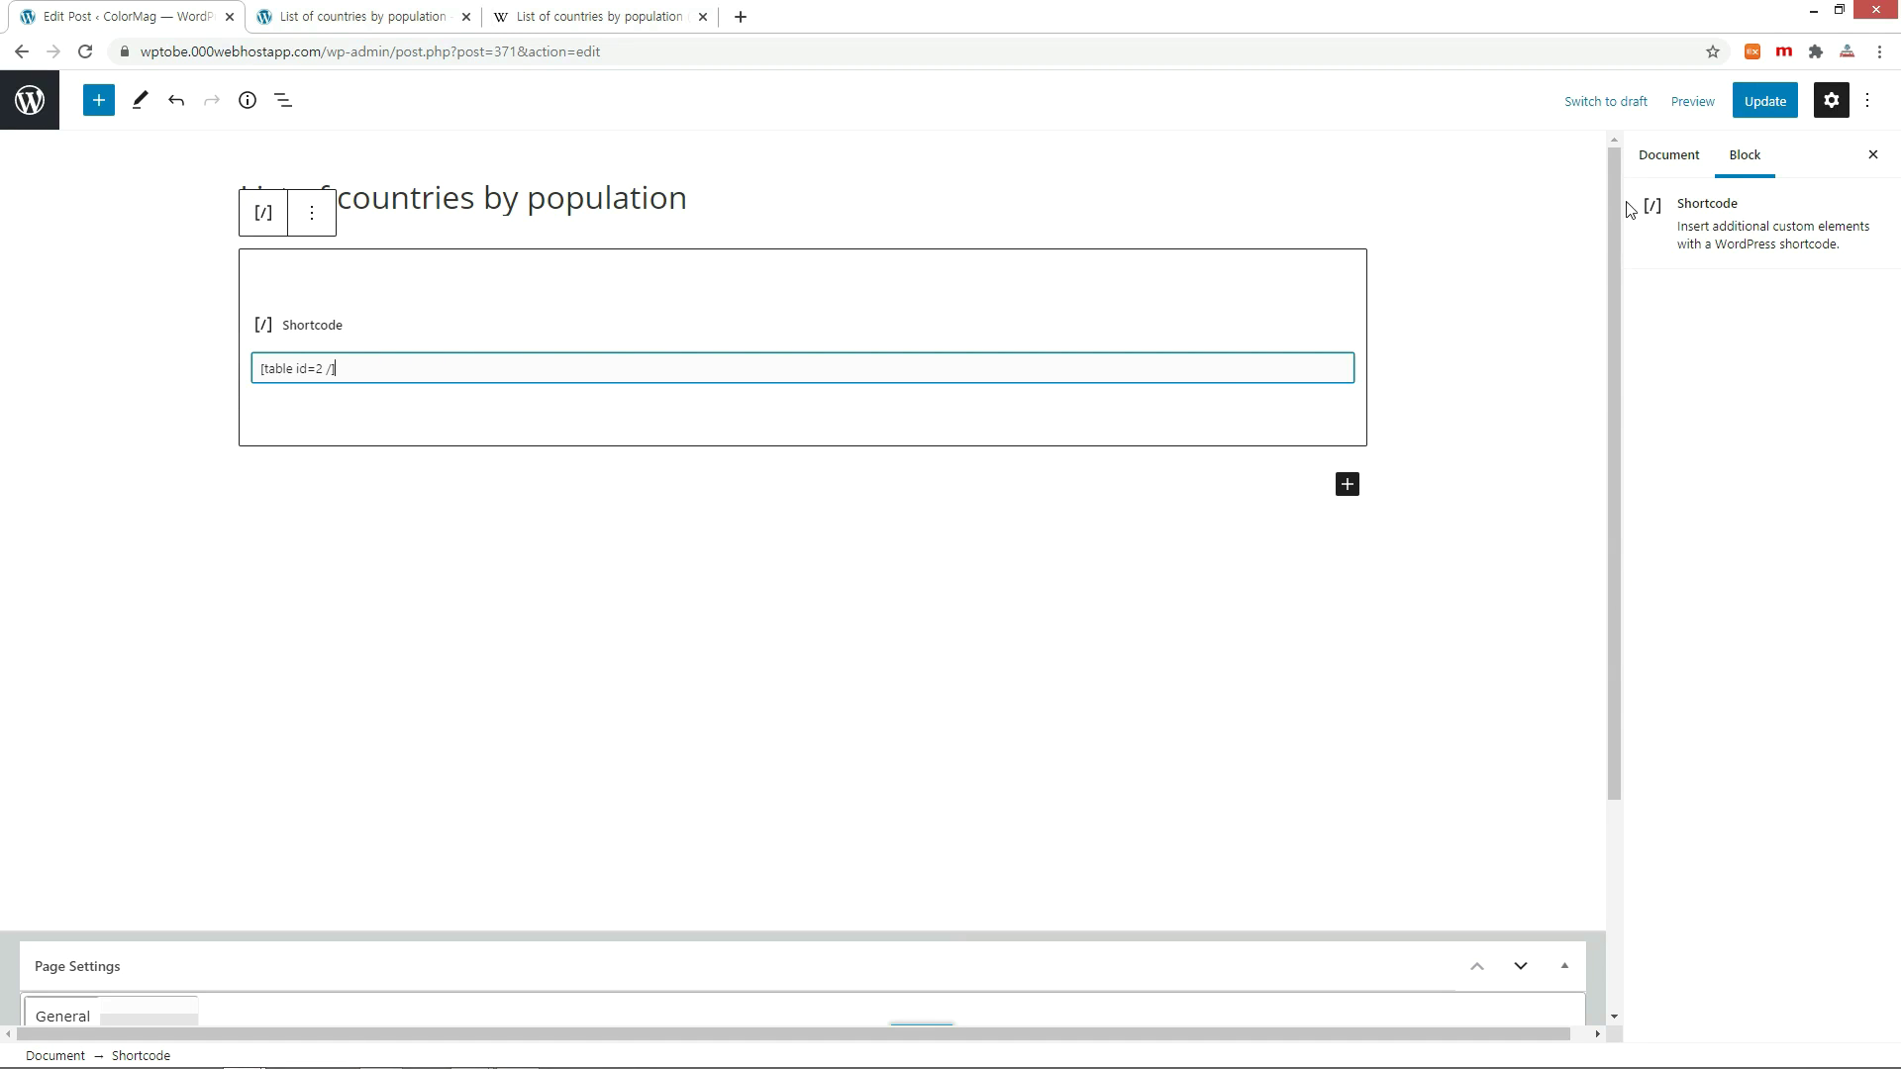
pyautogui.click(1765, 102)
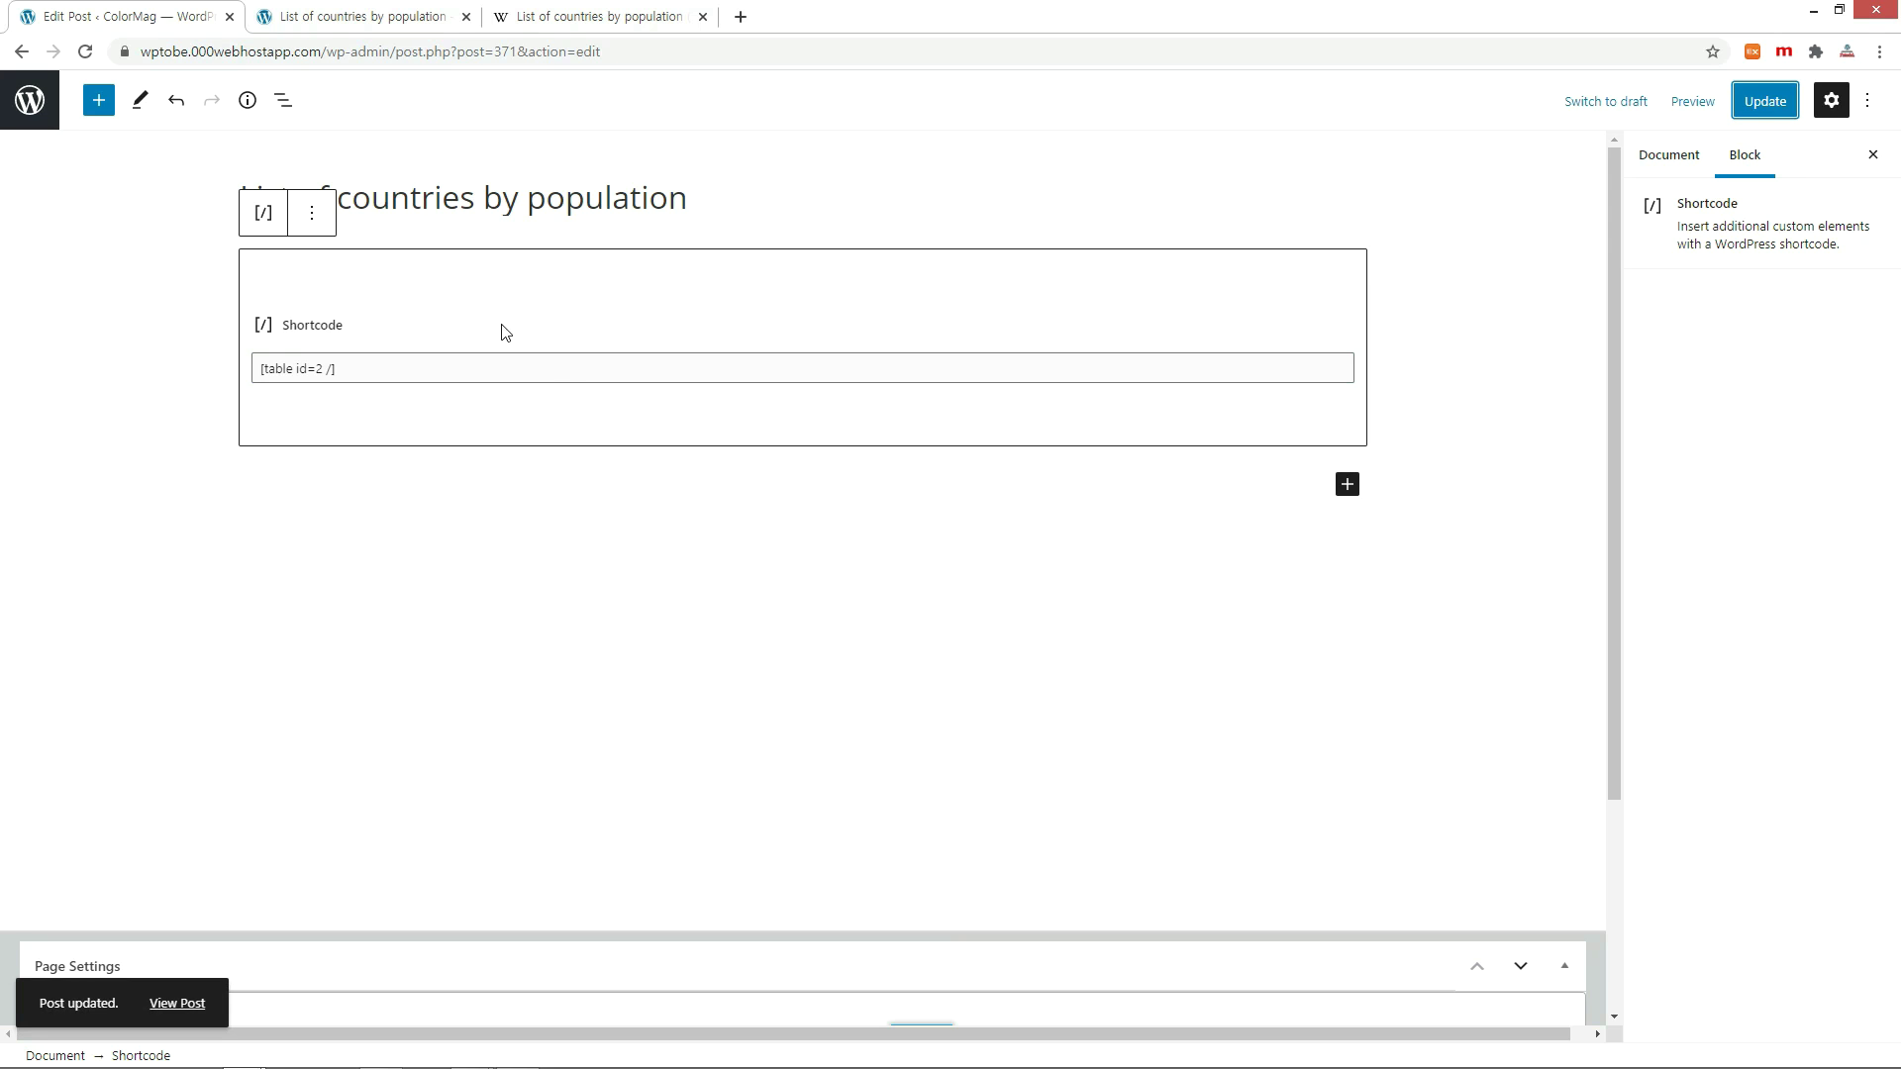
# Reload the live post to show the 214-entry table, page forward twice, then back once.
pyautogui.click(379, 18)
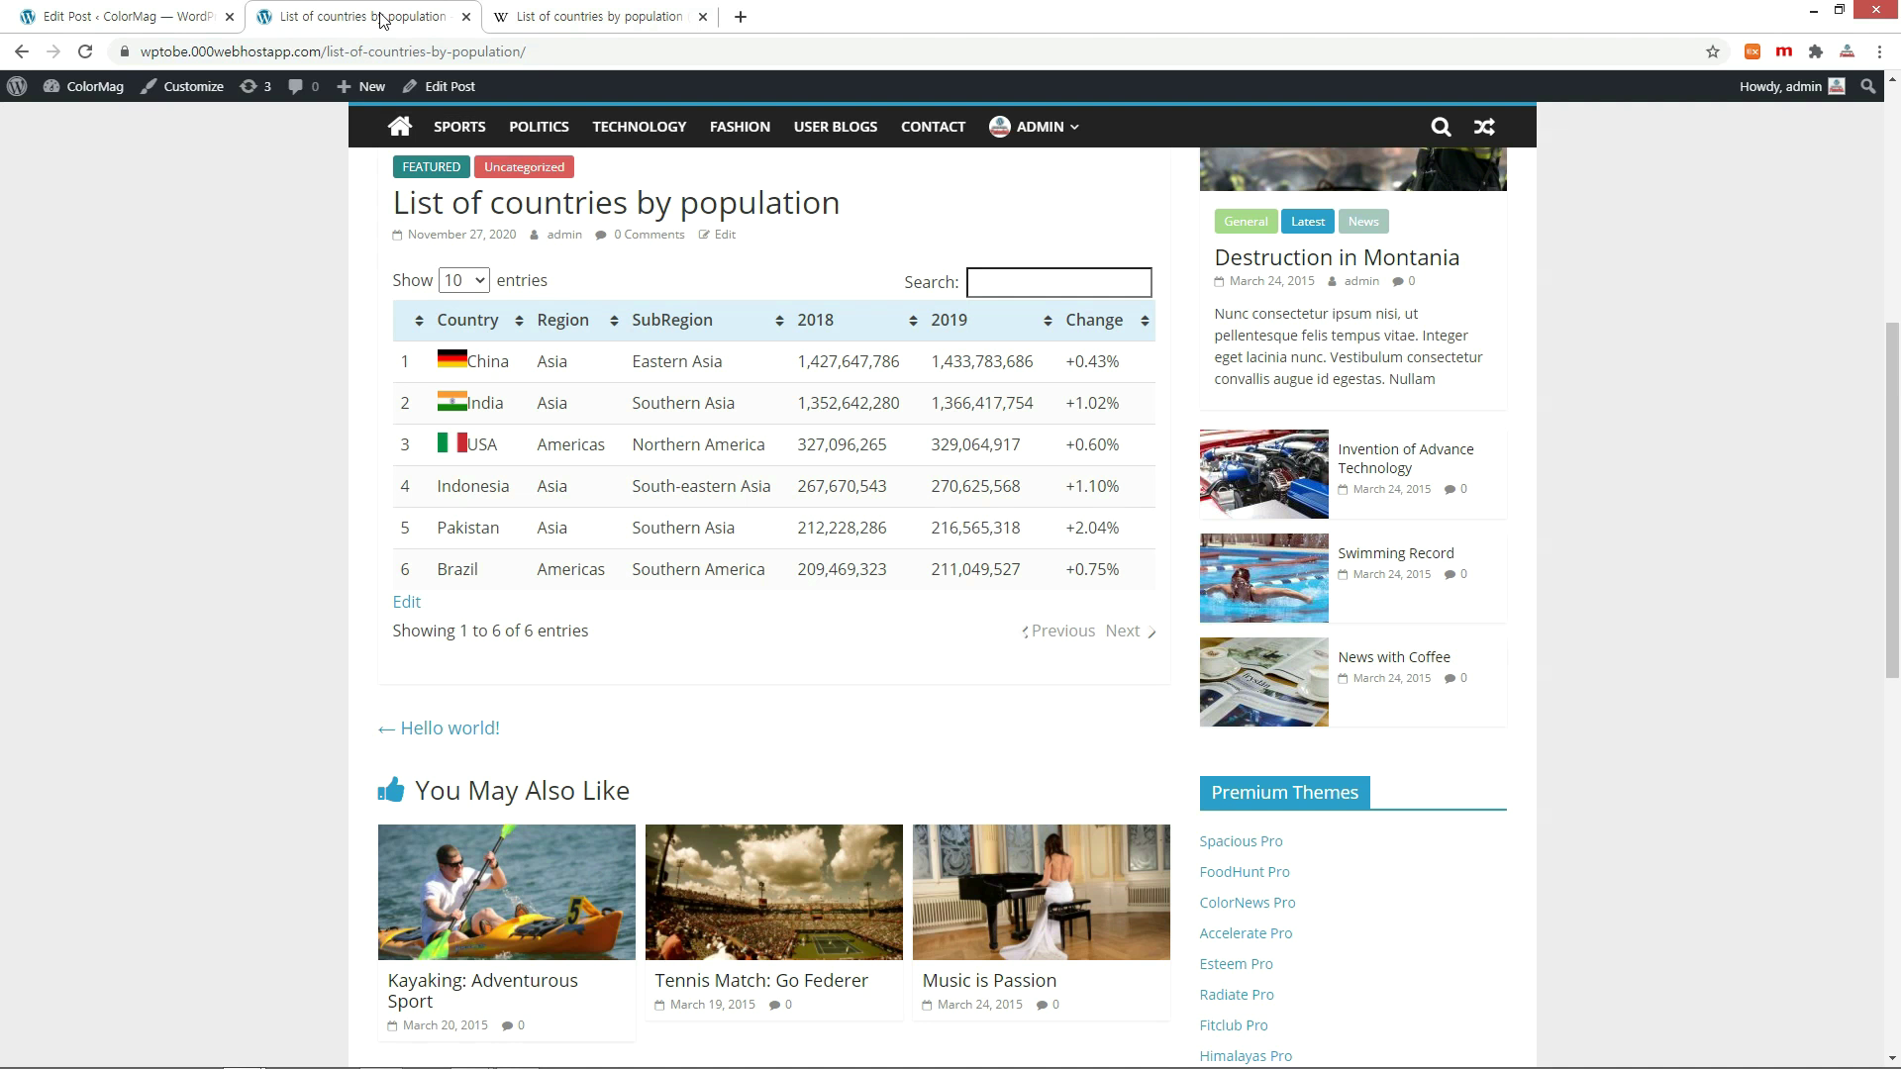
pyautogui.press('F5')
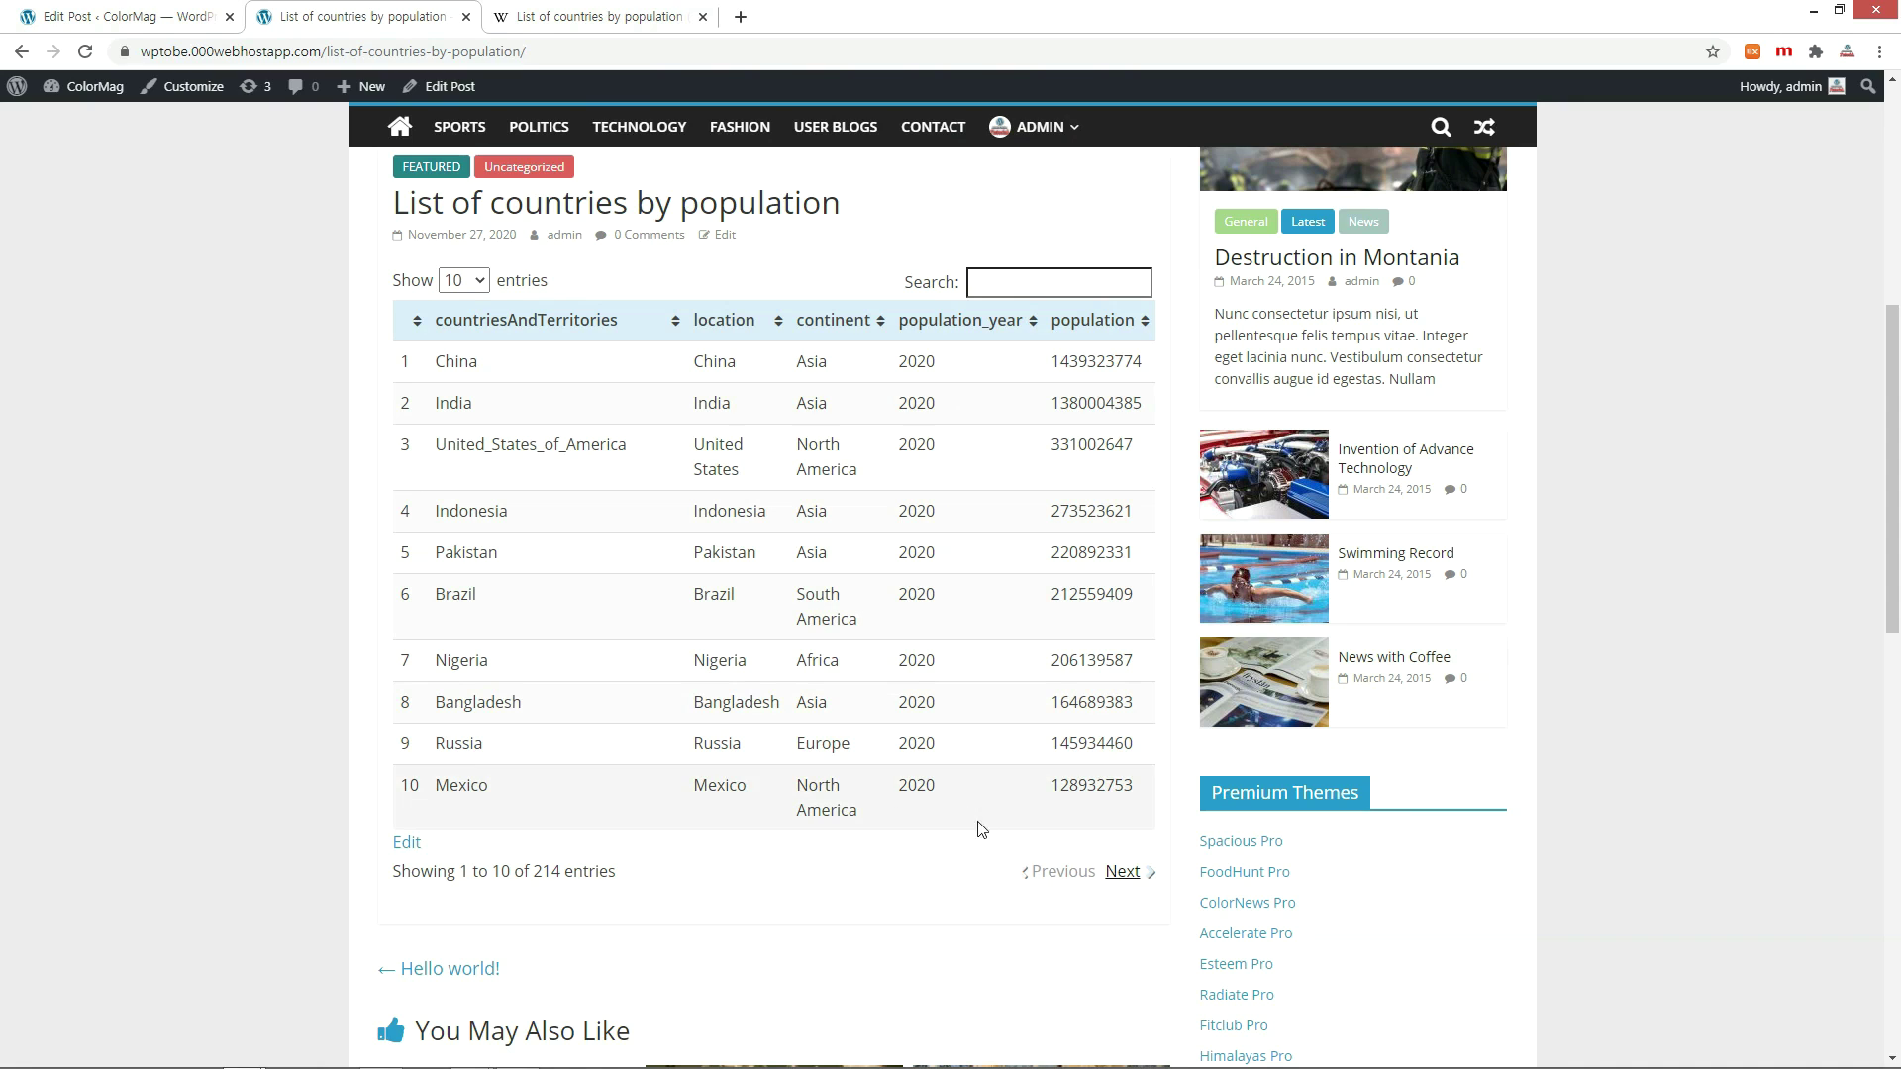
pyautogui.click(1121, 874)
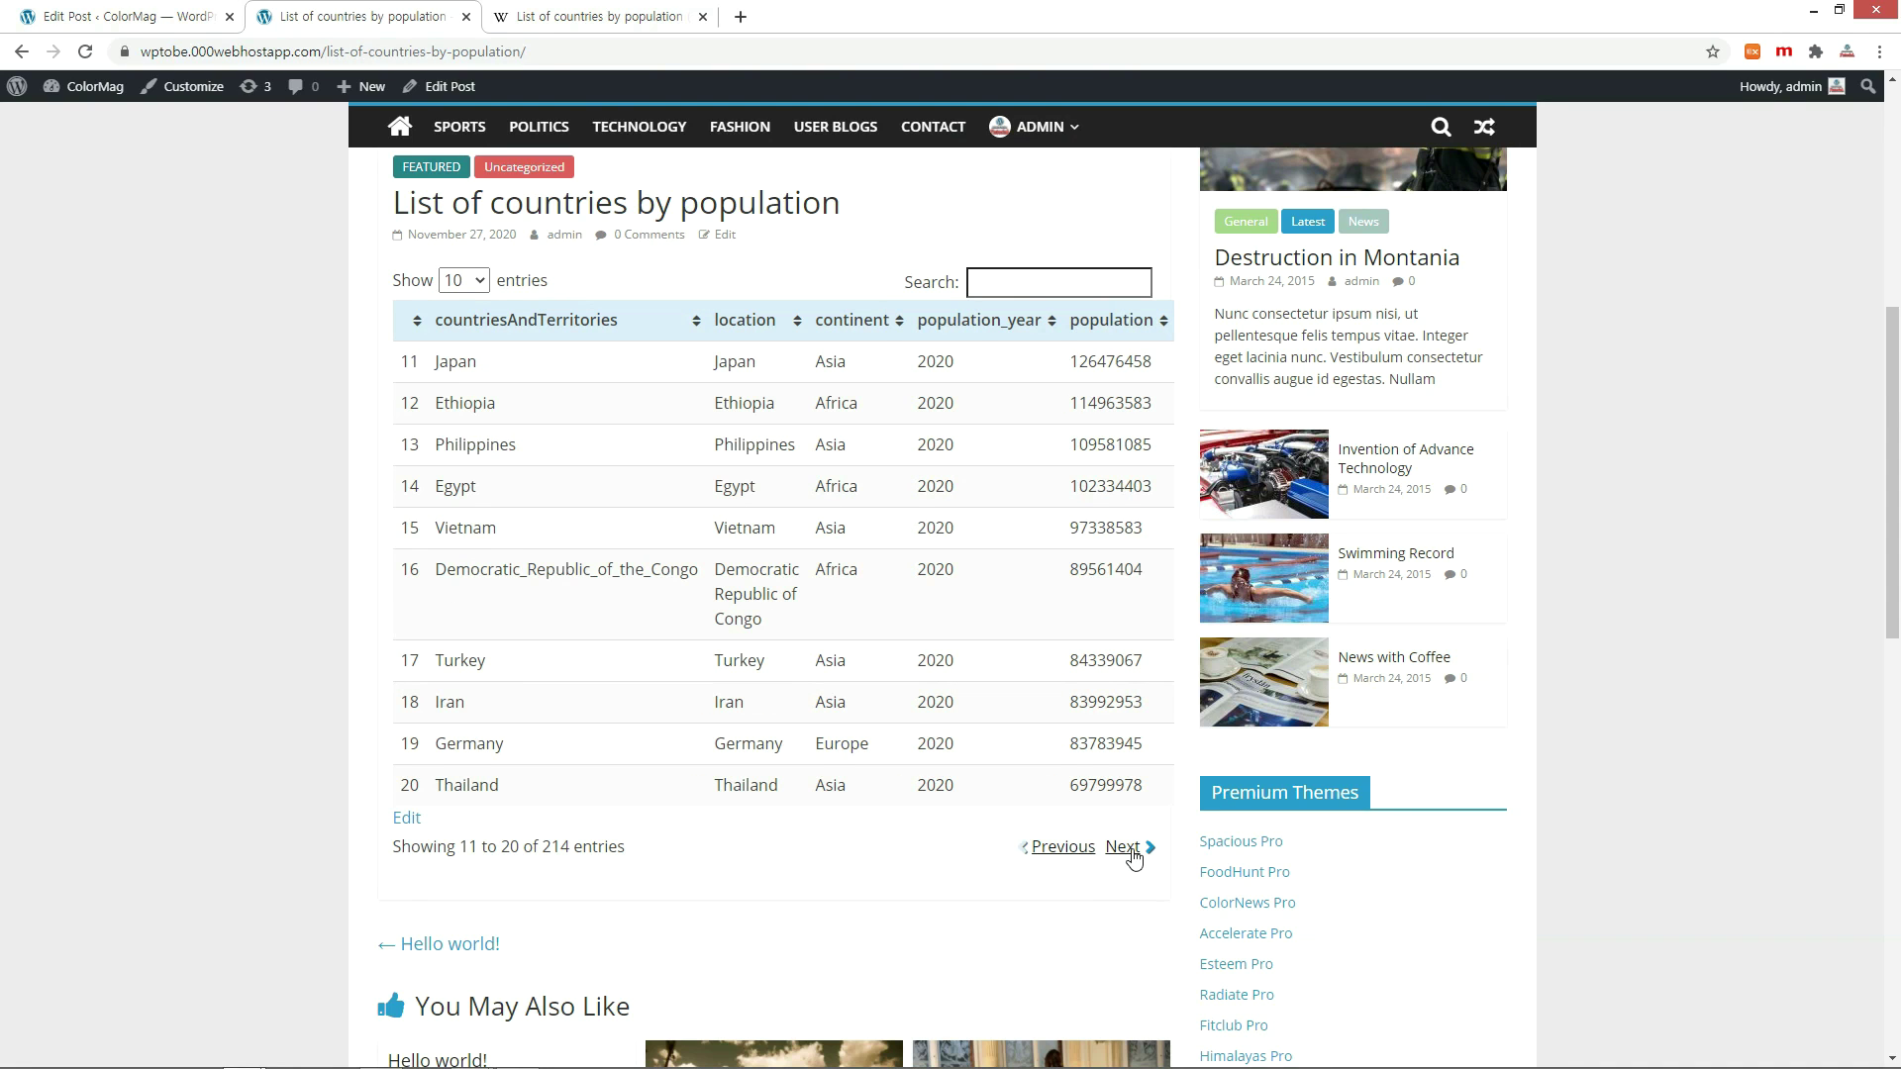
pyautogui.click(1123, 848)
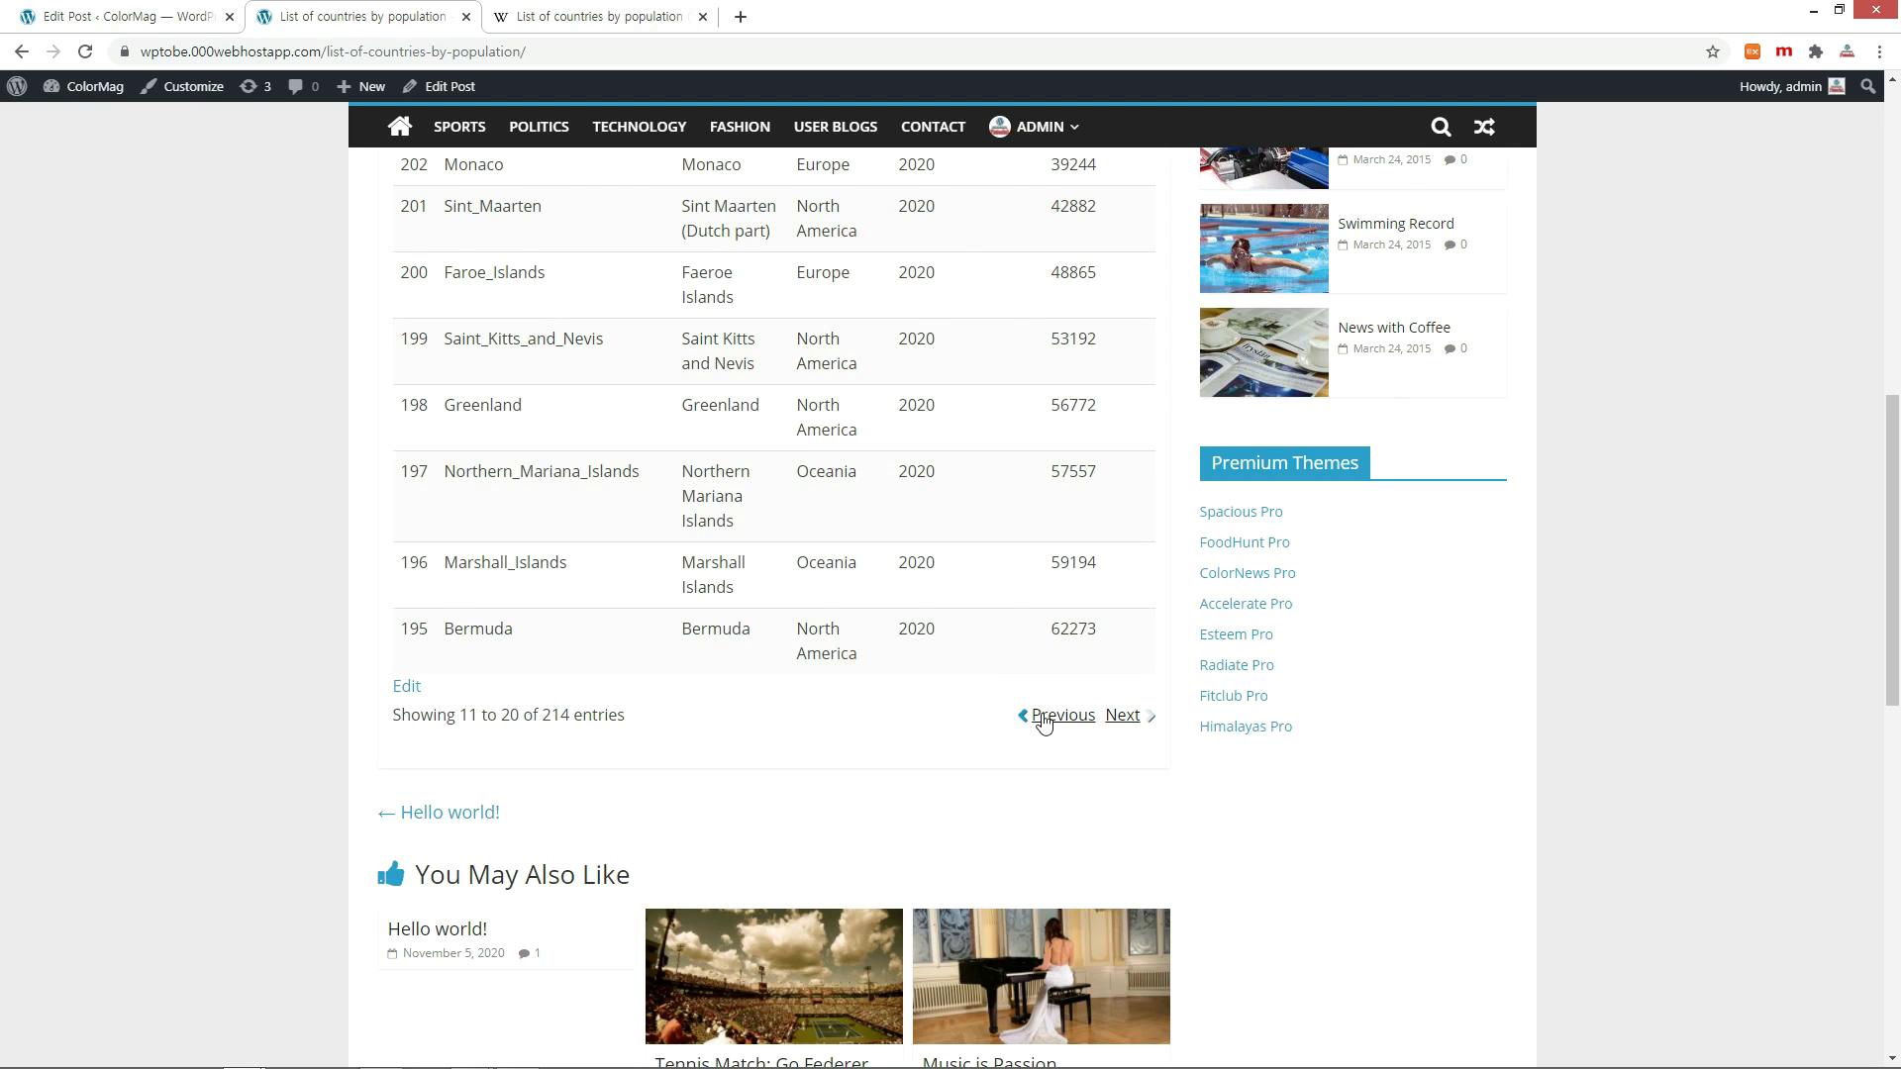
pyautogui.click(1045, 720)
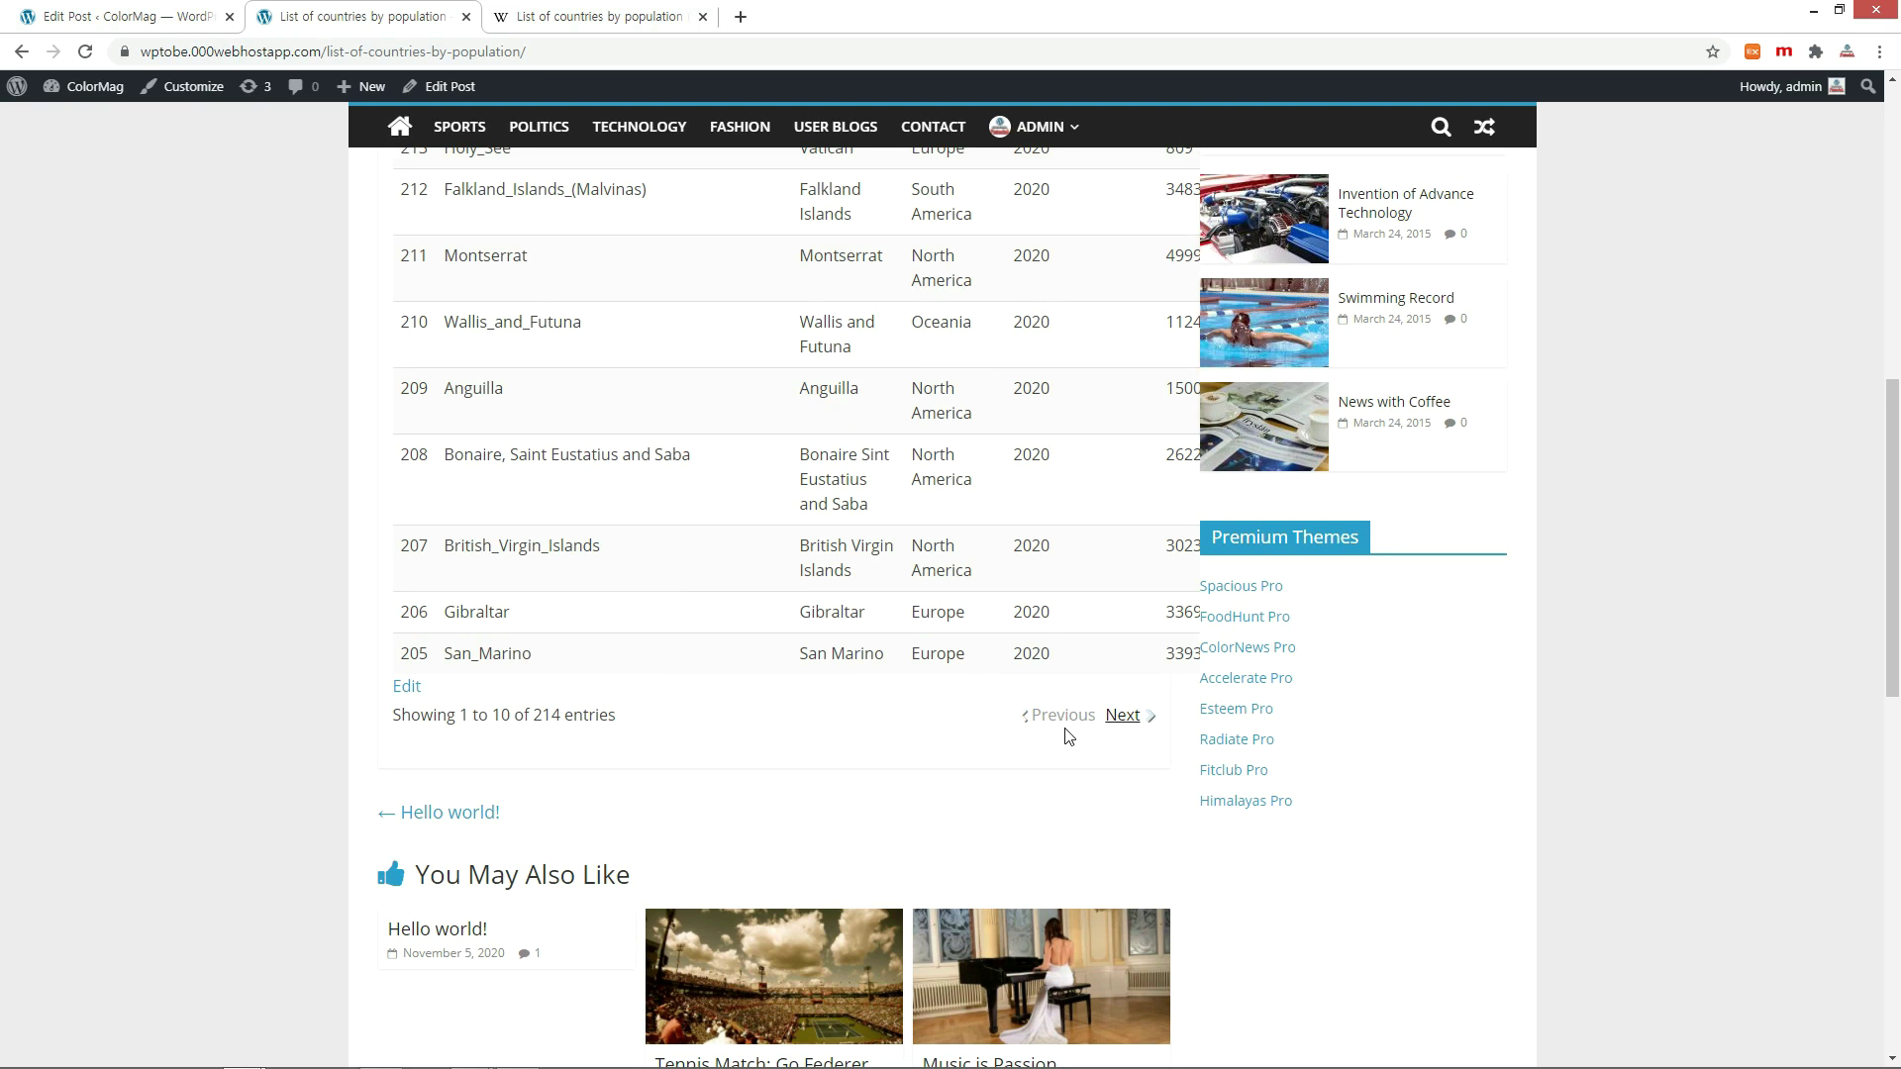
# Sort the live table by continent and page ahead to African entries 21 to 30.
pyautogui.scroll(7, 919, 734)
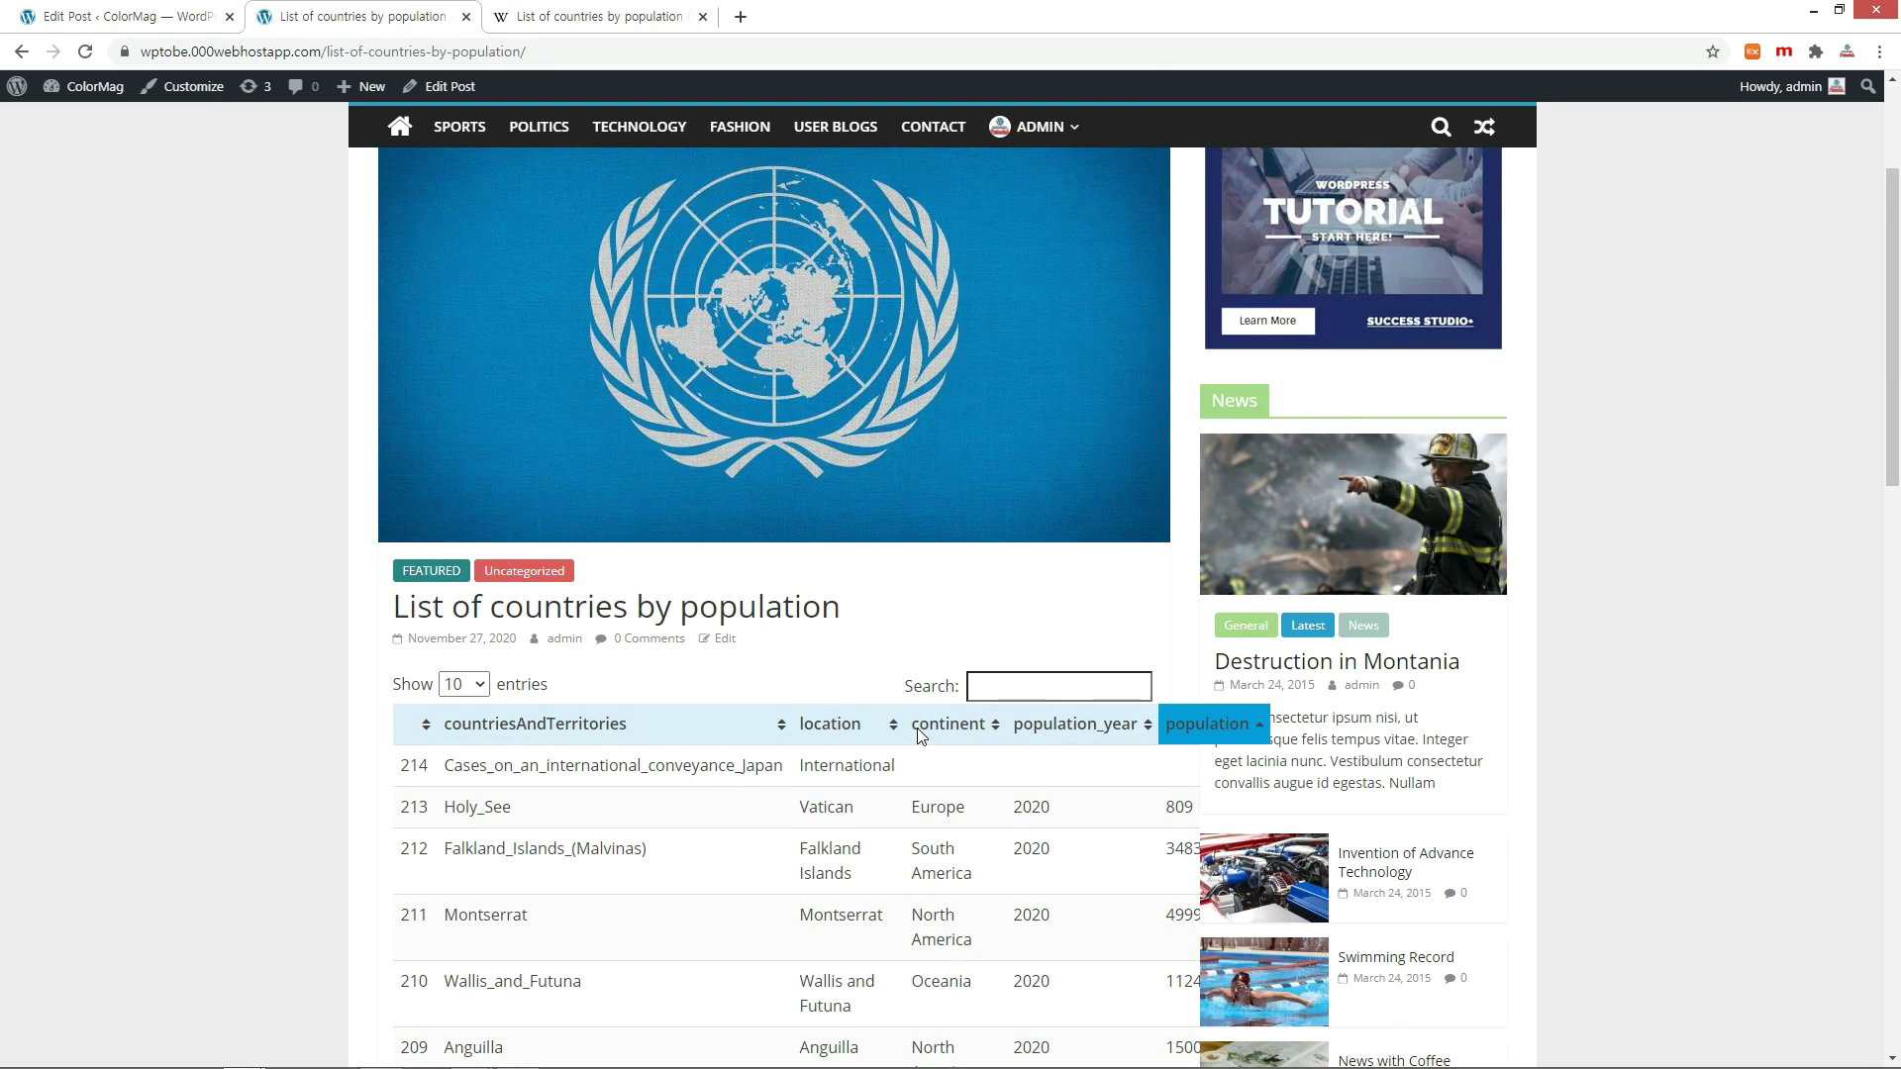
pyautogui.scroll(-2, 919, 735)
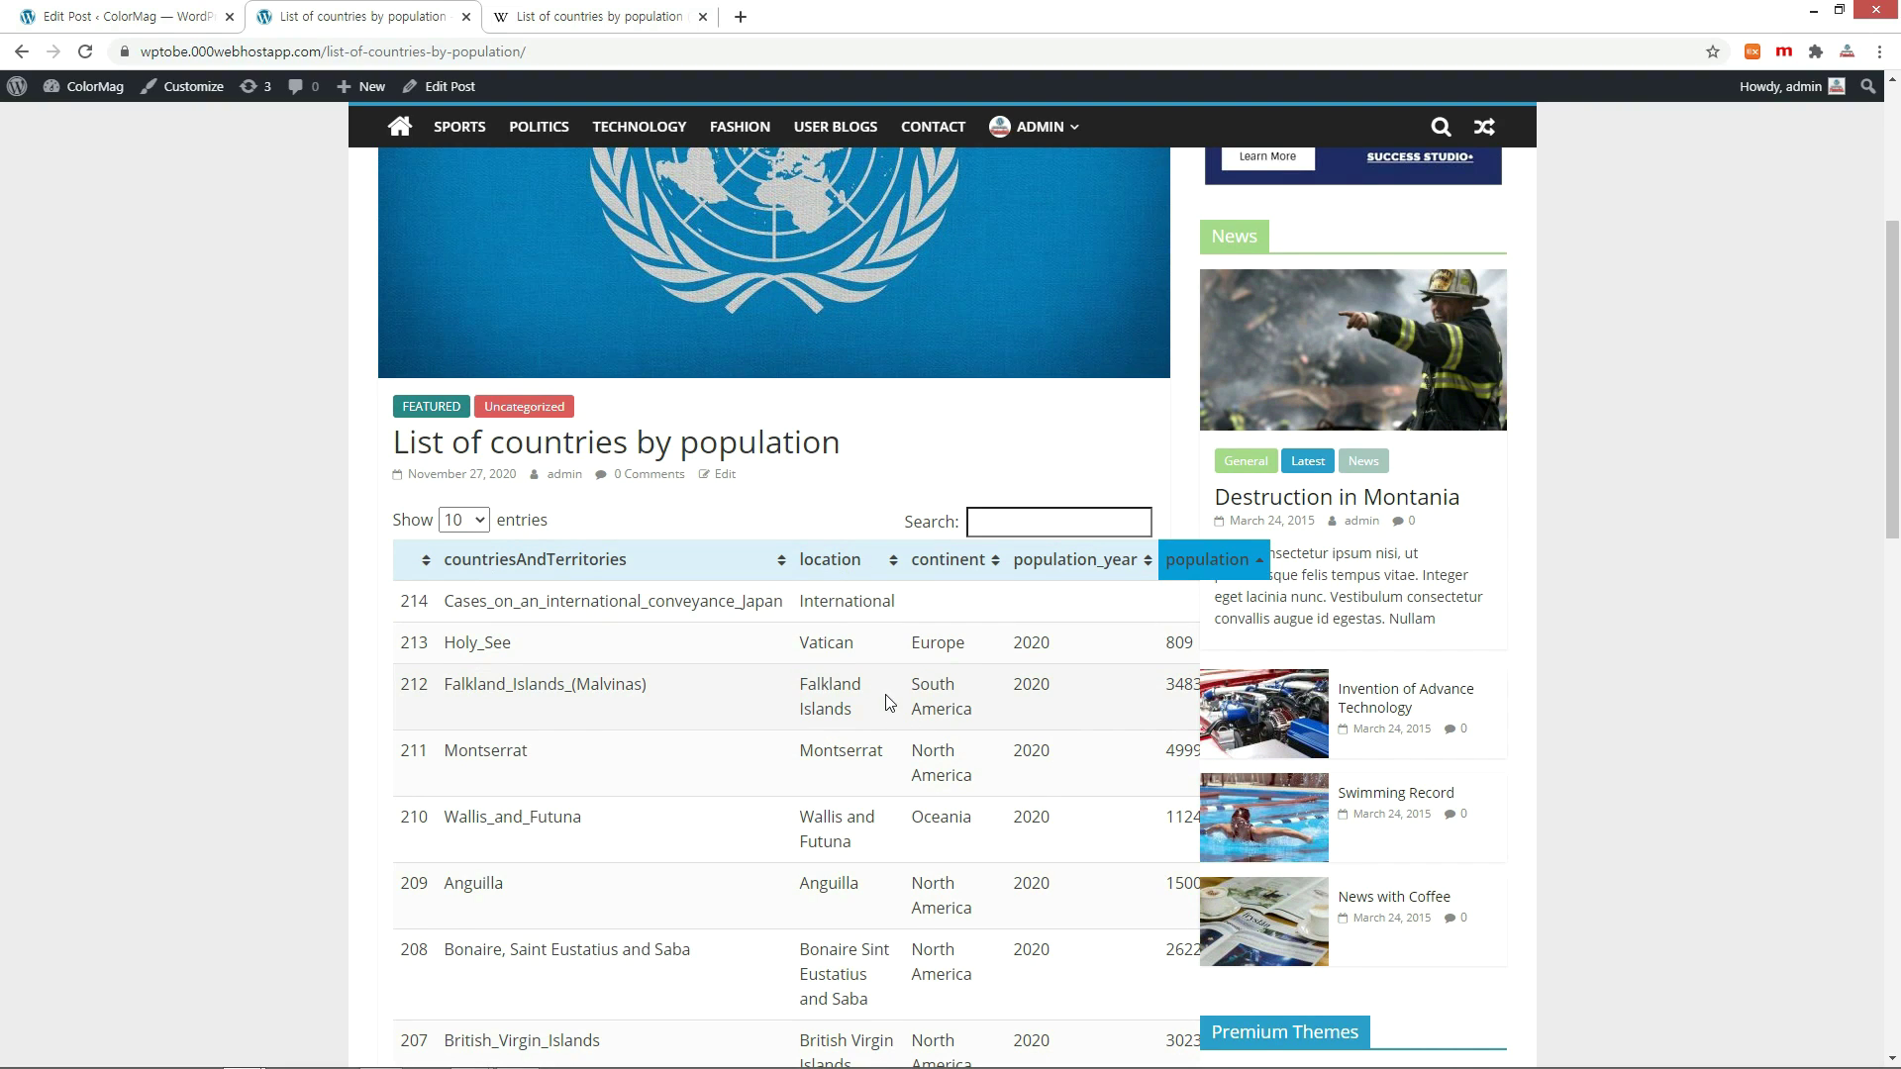
pyautogui.click(946, 560)
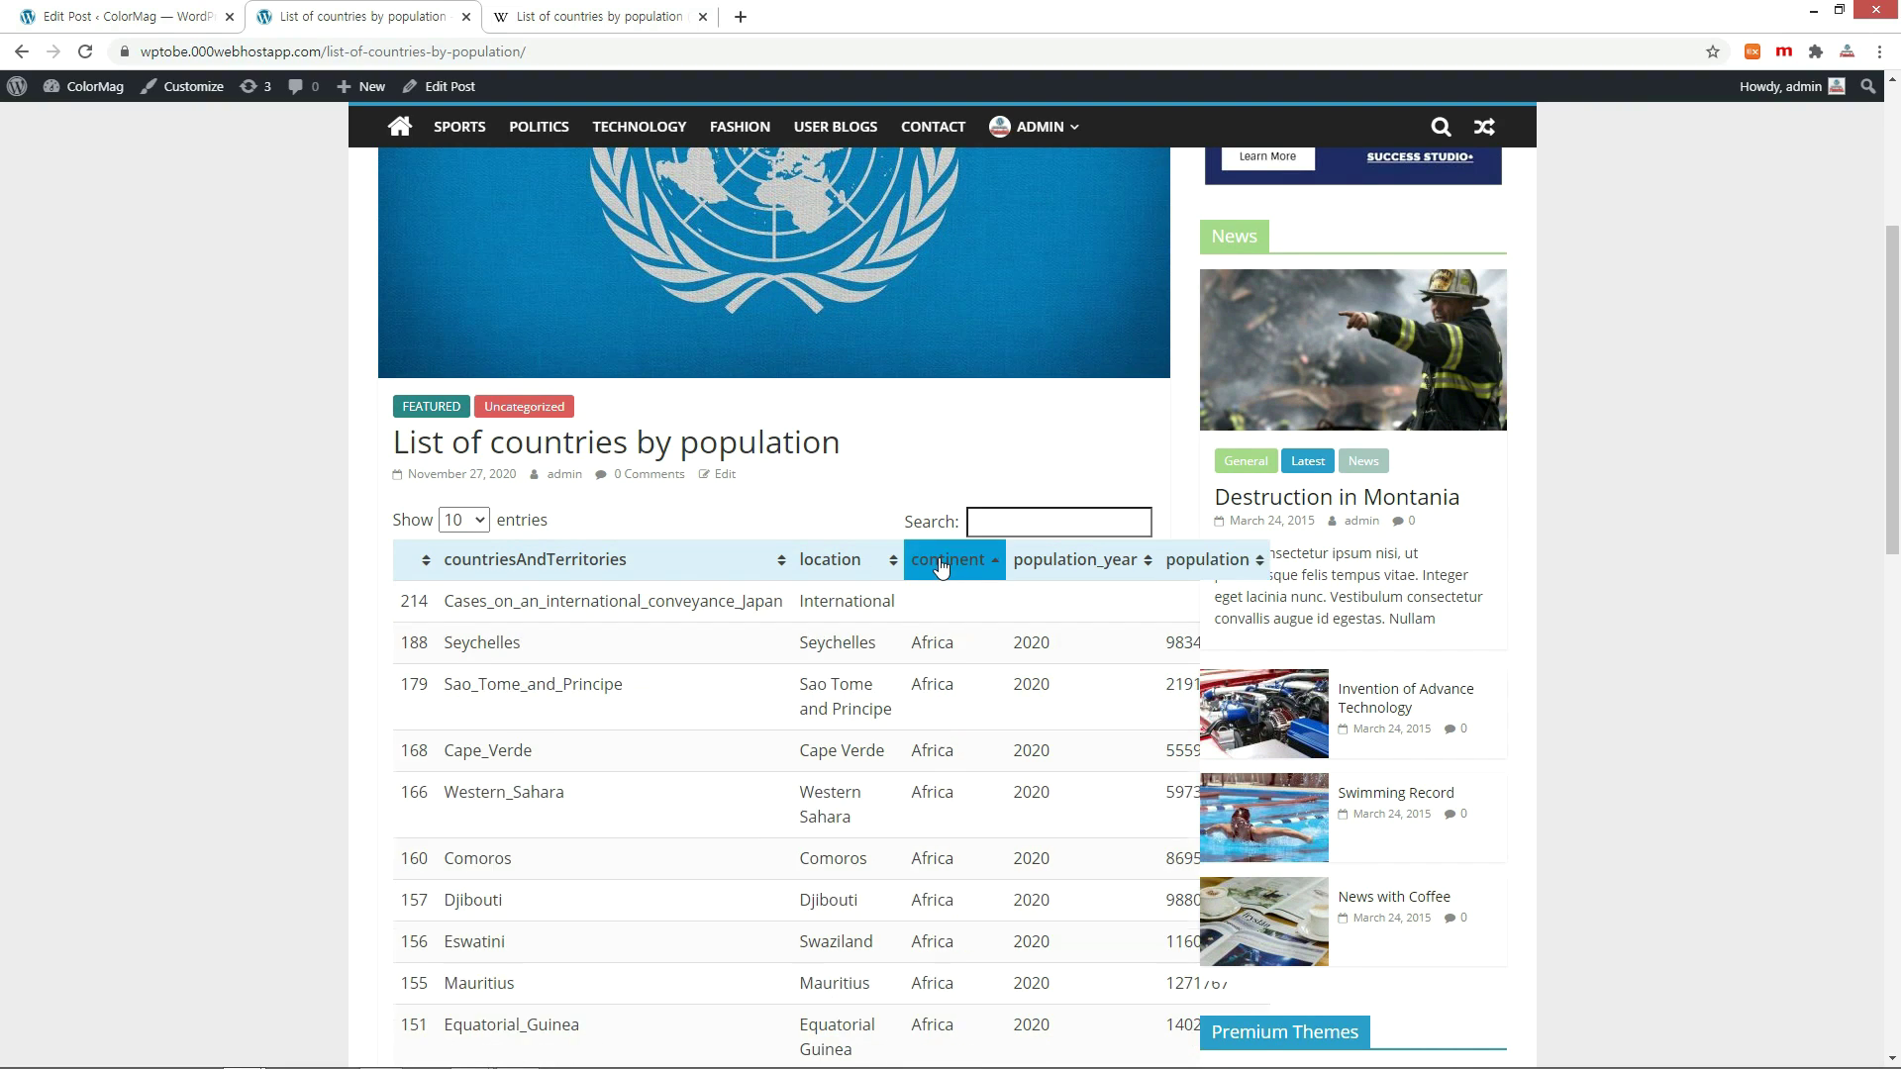
pyautogui.scroll(-2, 945, 569)
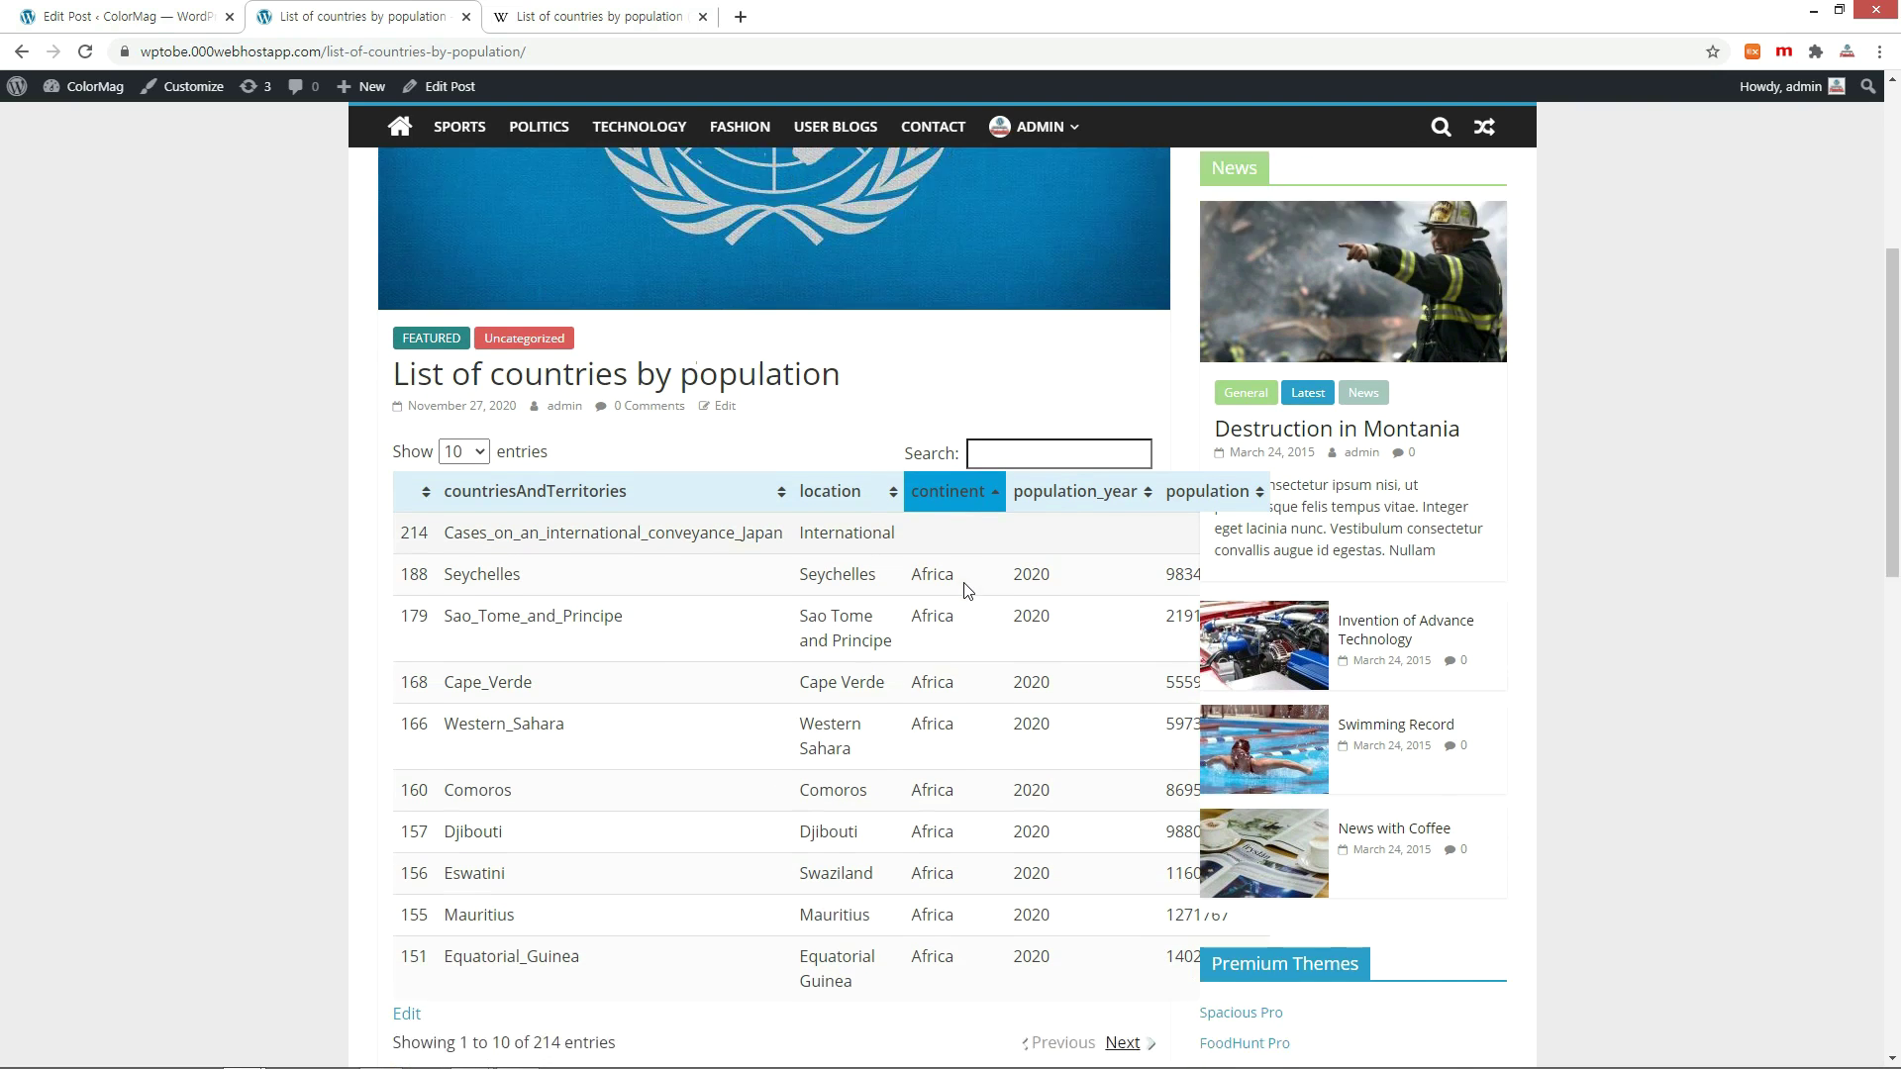
pyautogui.click(1122, 947)
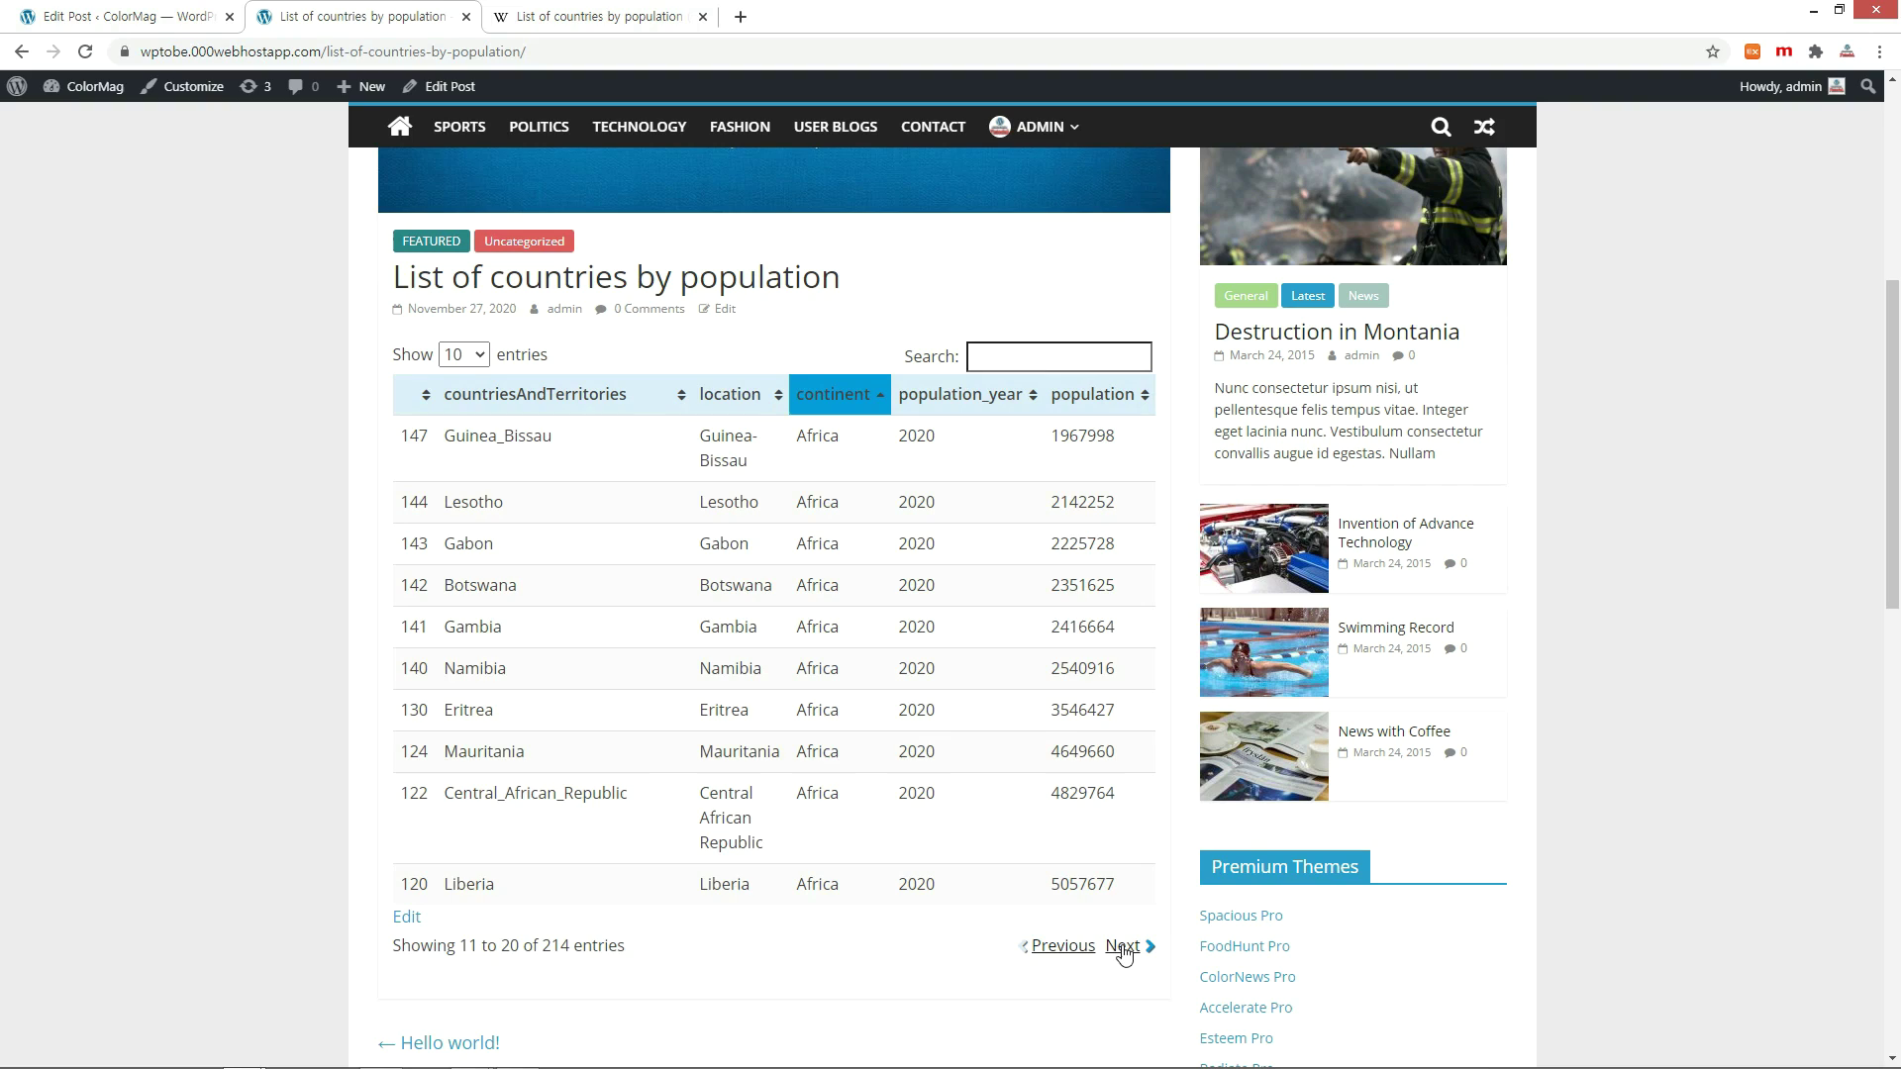
pyautogui.click(1123, 947)
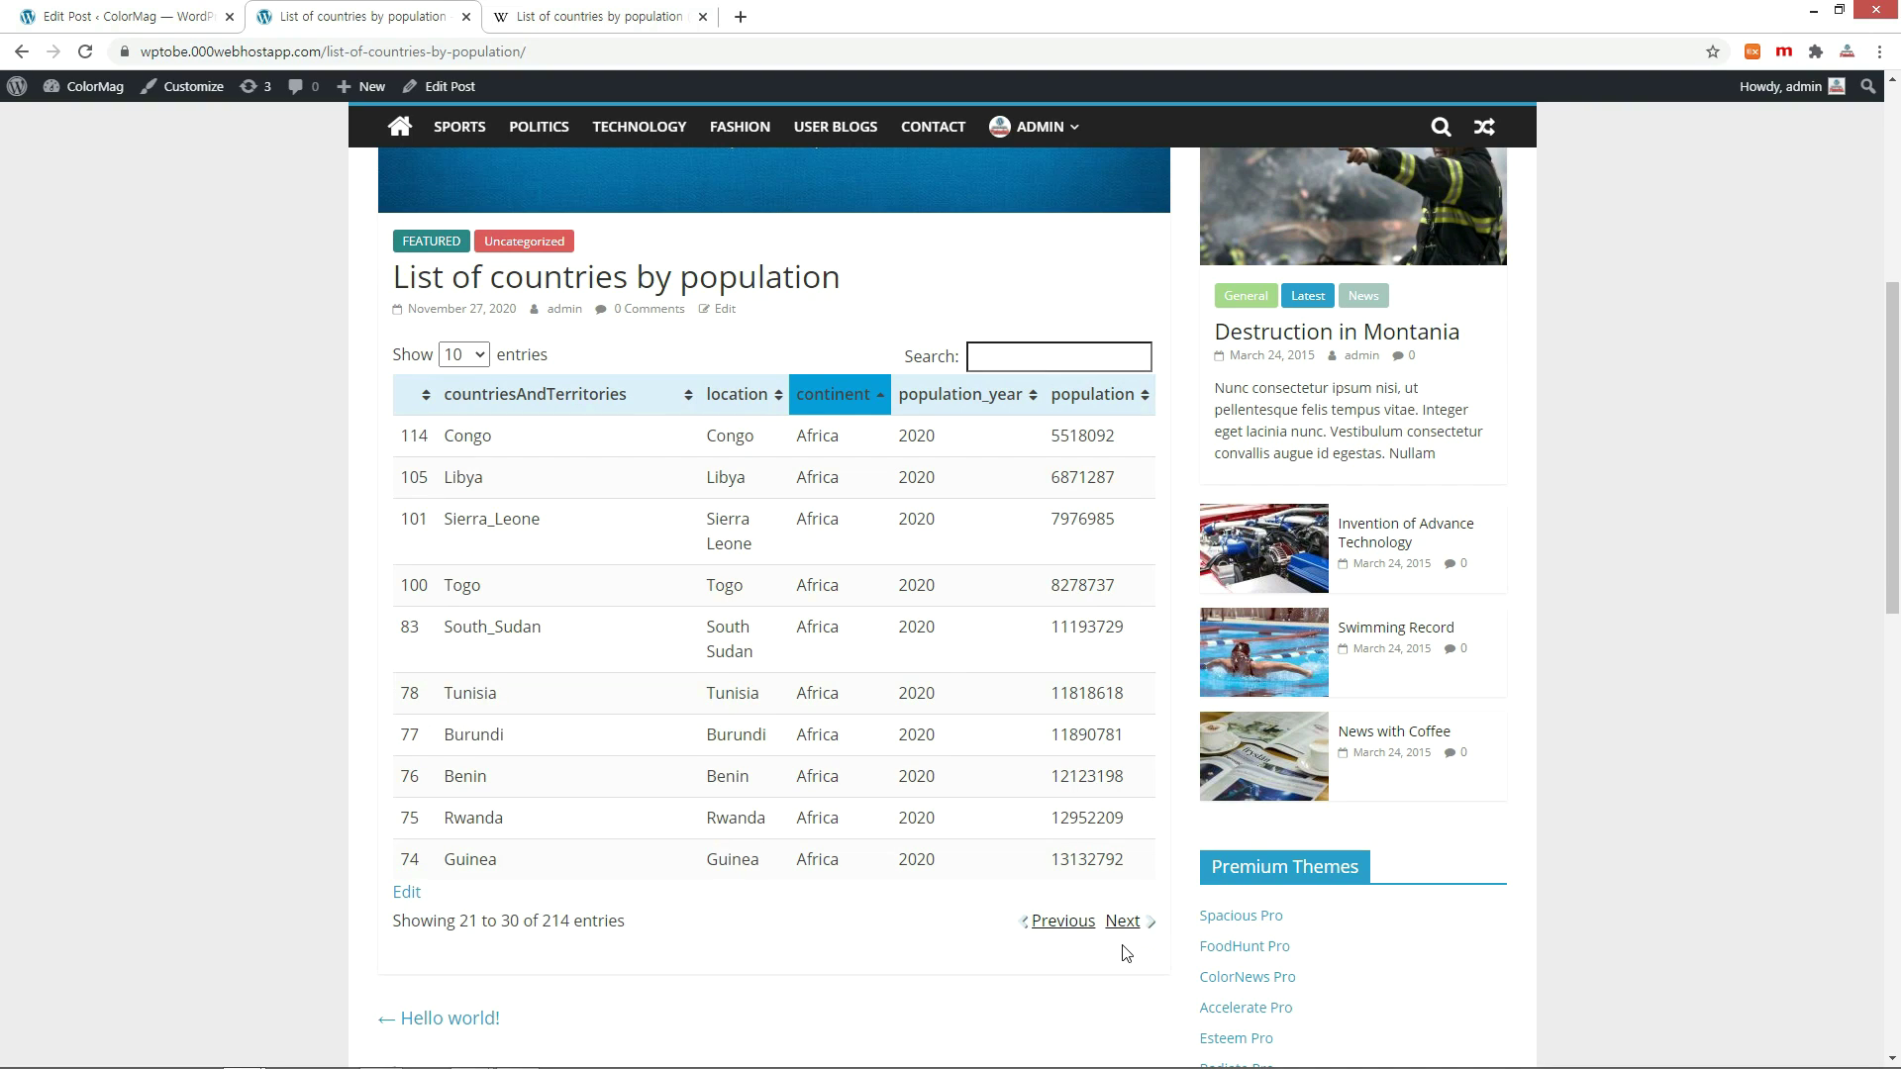
# Show 50 entries per page and search the table for 'china'.
pyautogui.click(474, 357)
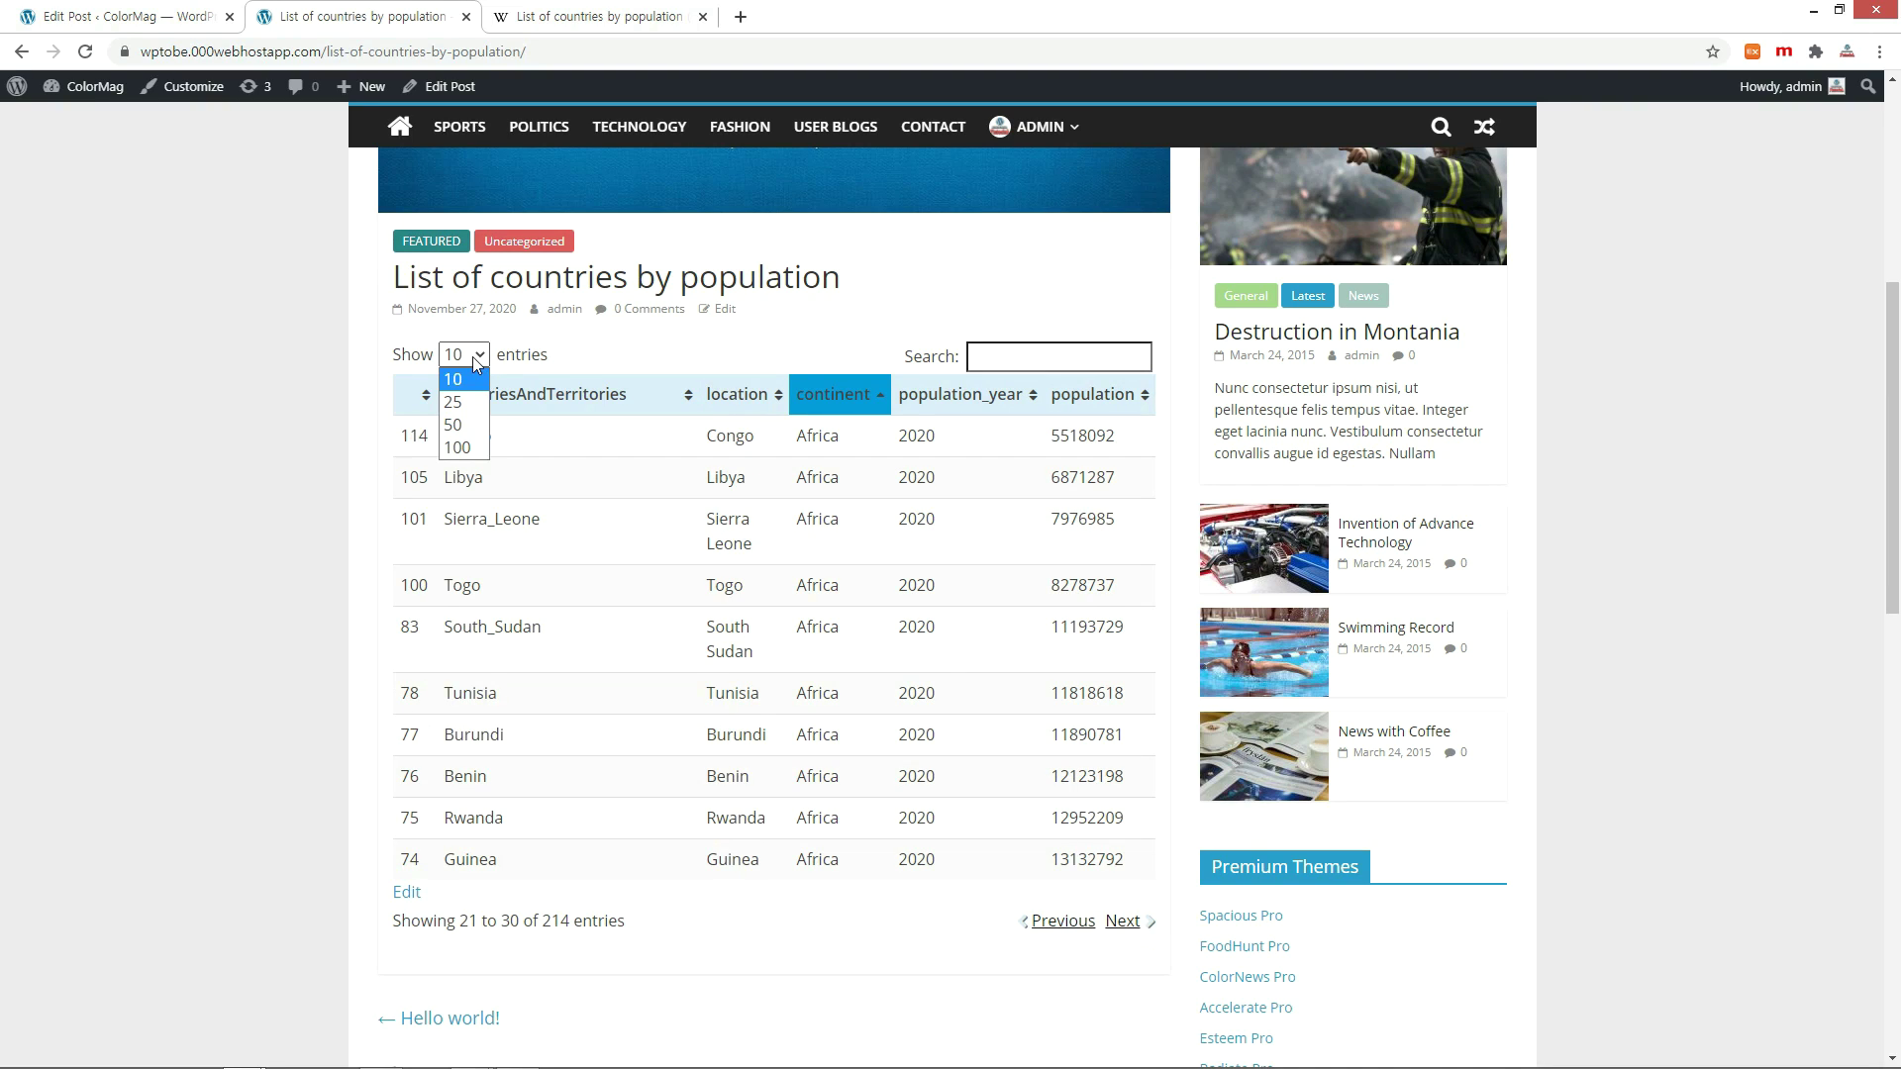
pyautogui.click(461, 425)
pyautogui.scroll(-10, 830, 551)
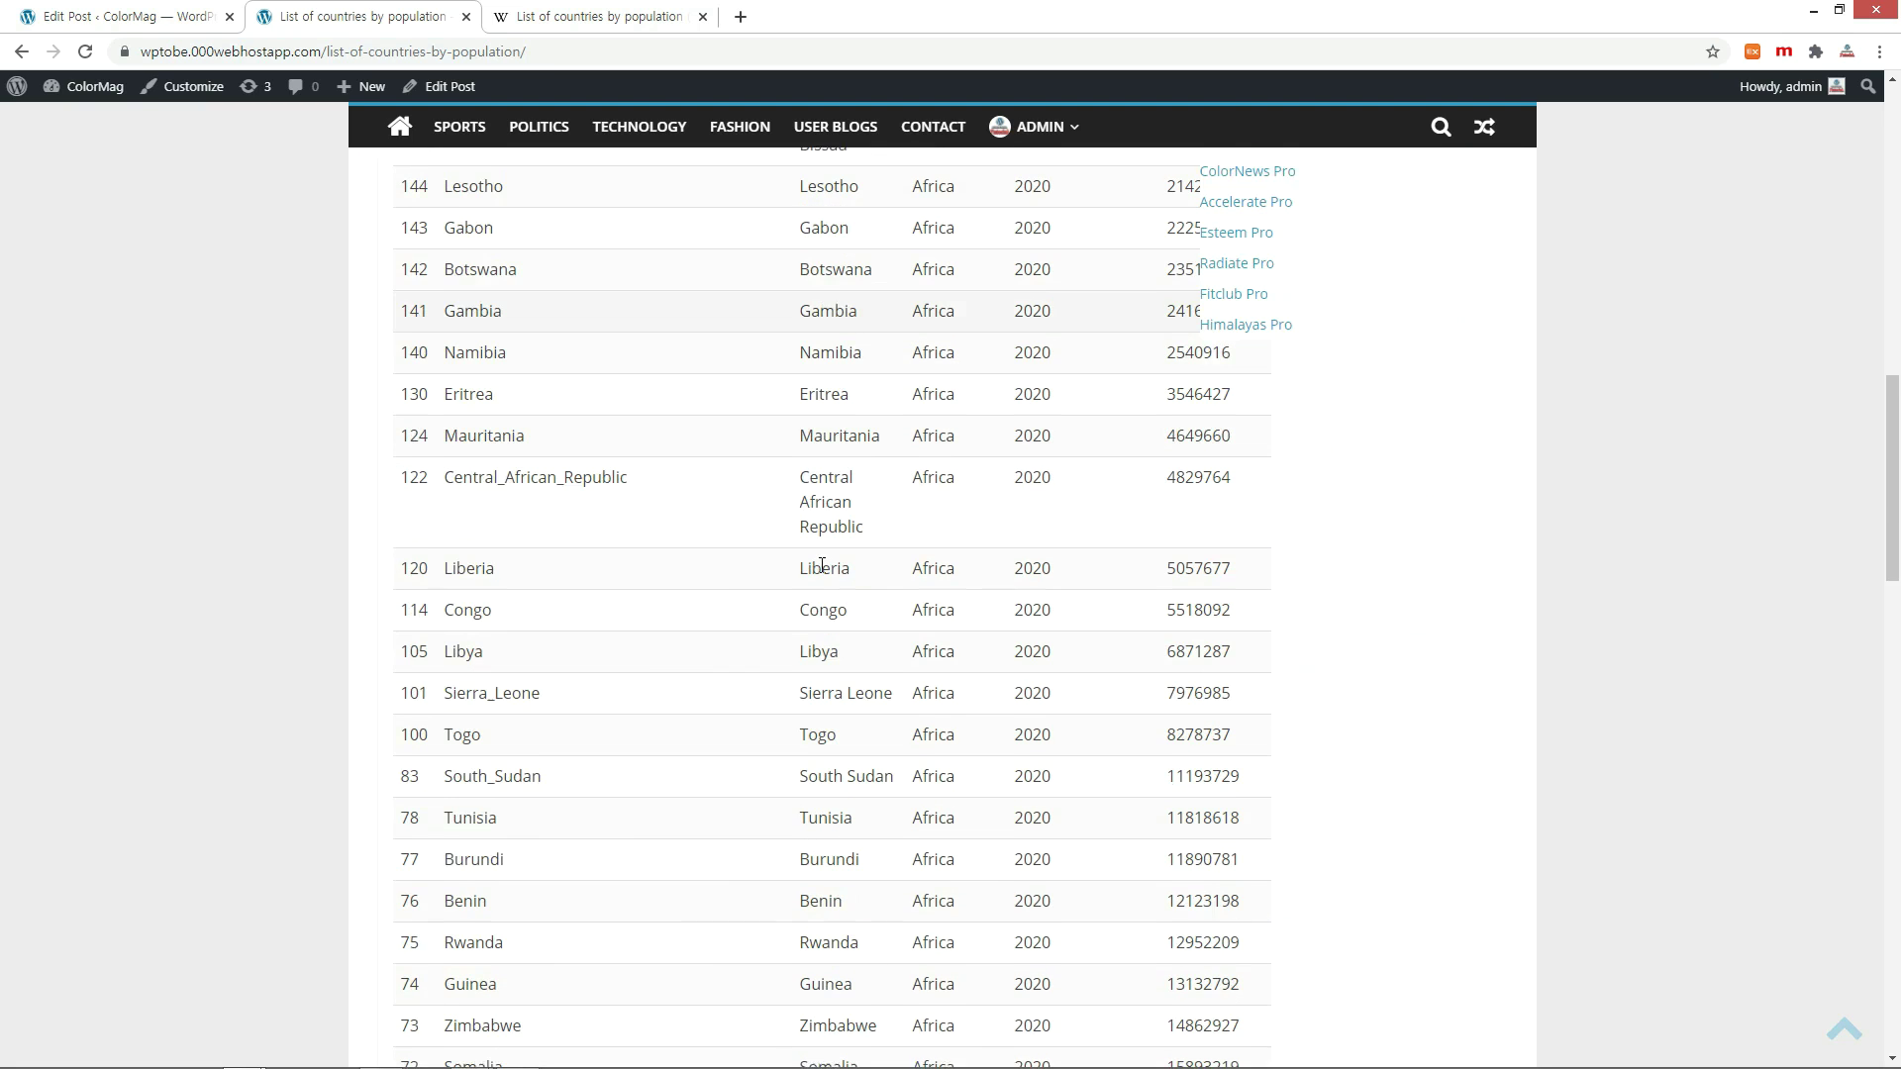
pyautogui.scroll(-8, 820, 571)
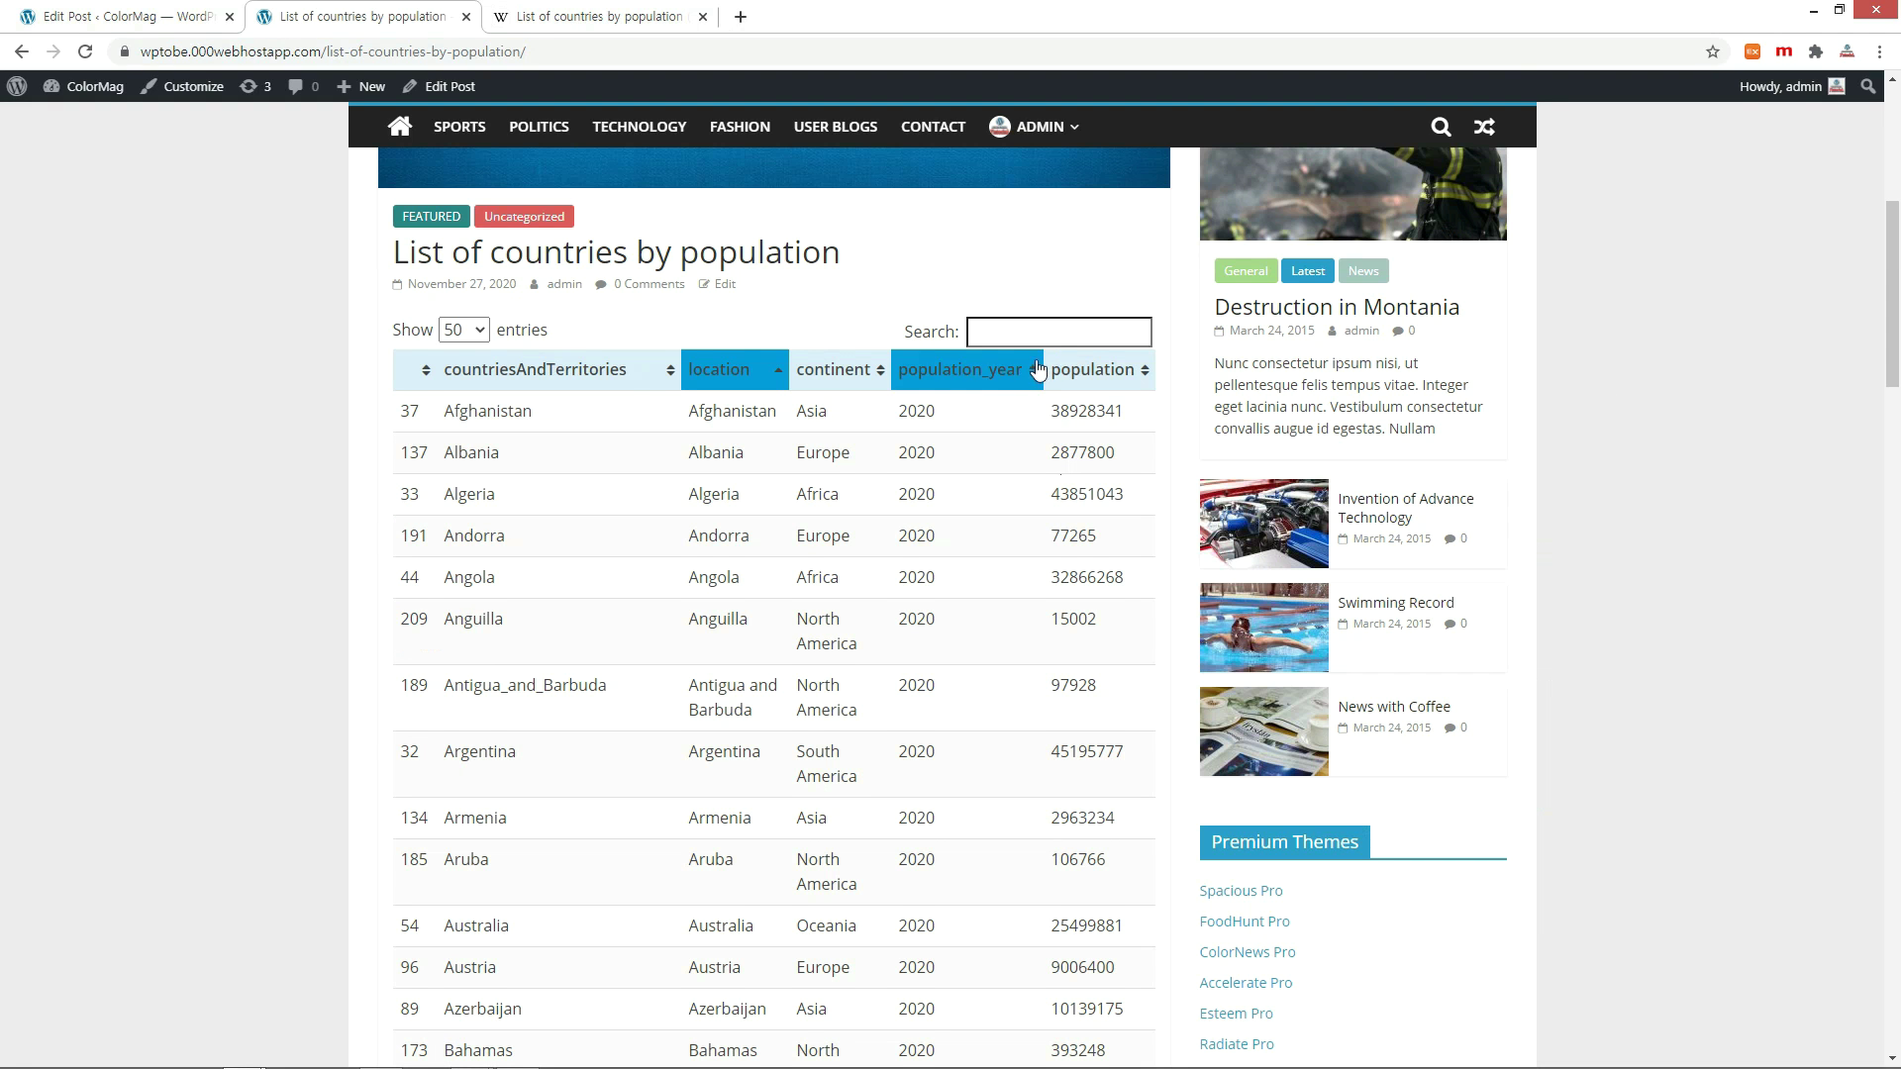
pyautogui.click(1058, 331)
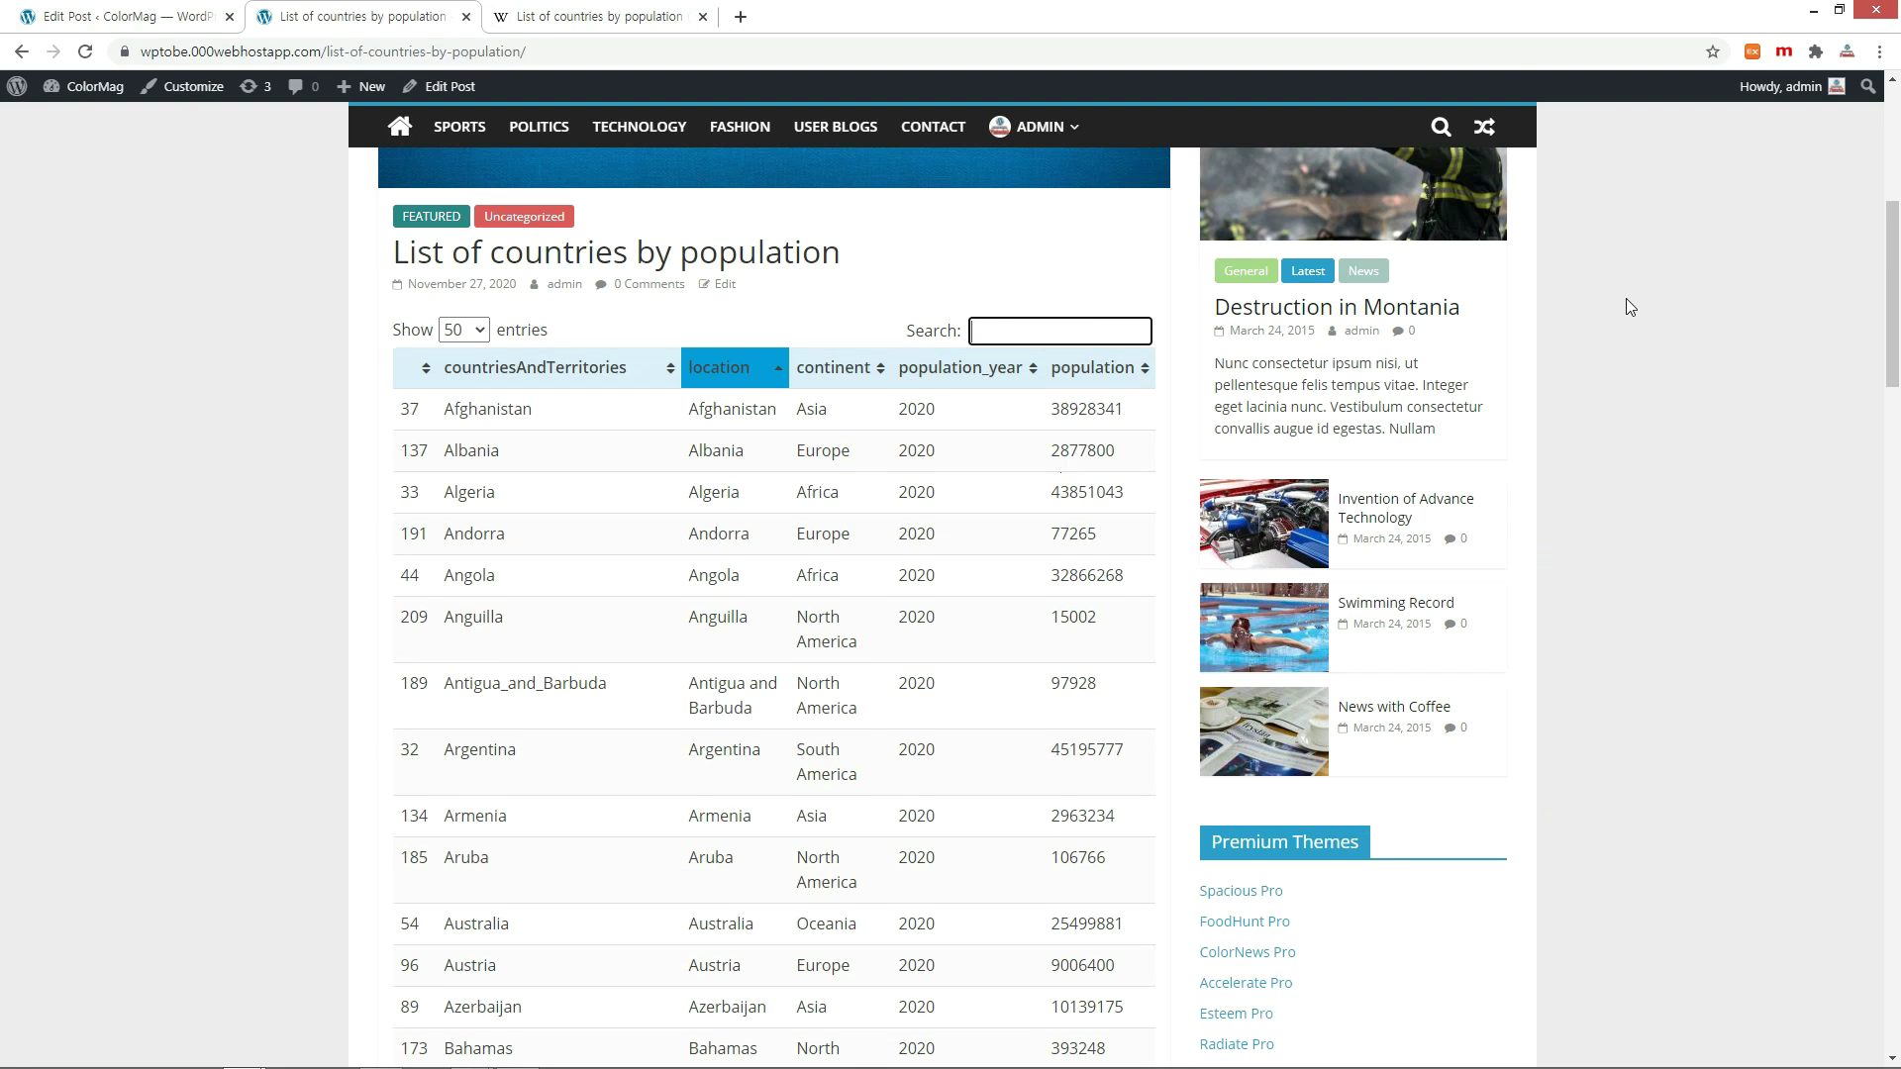
pyautogui.write('china')
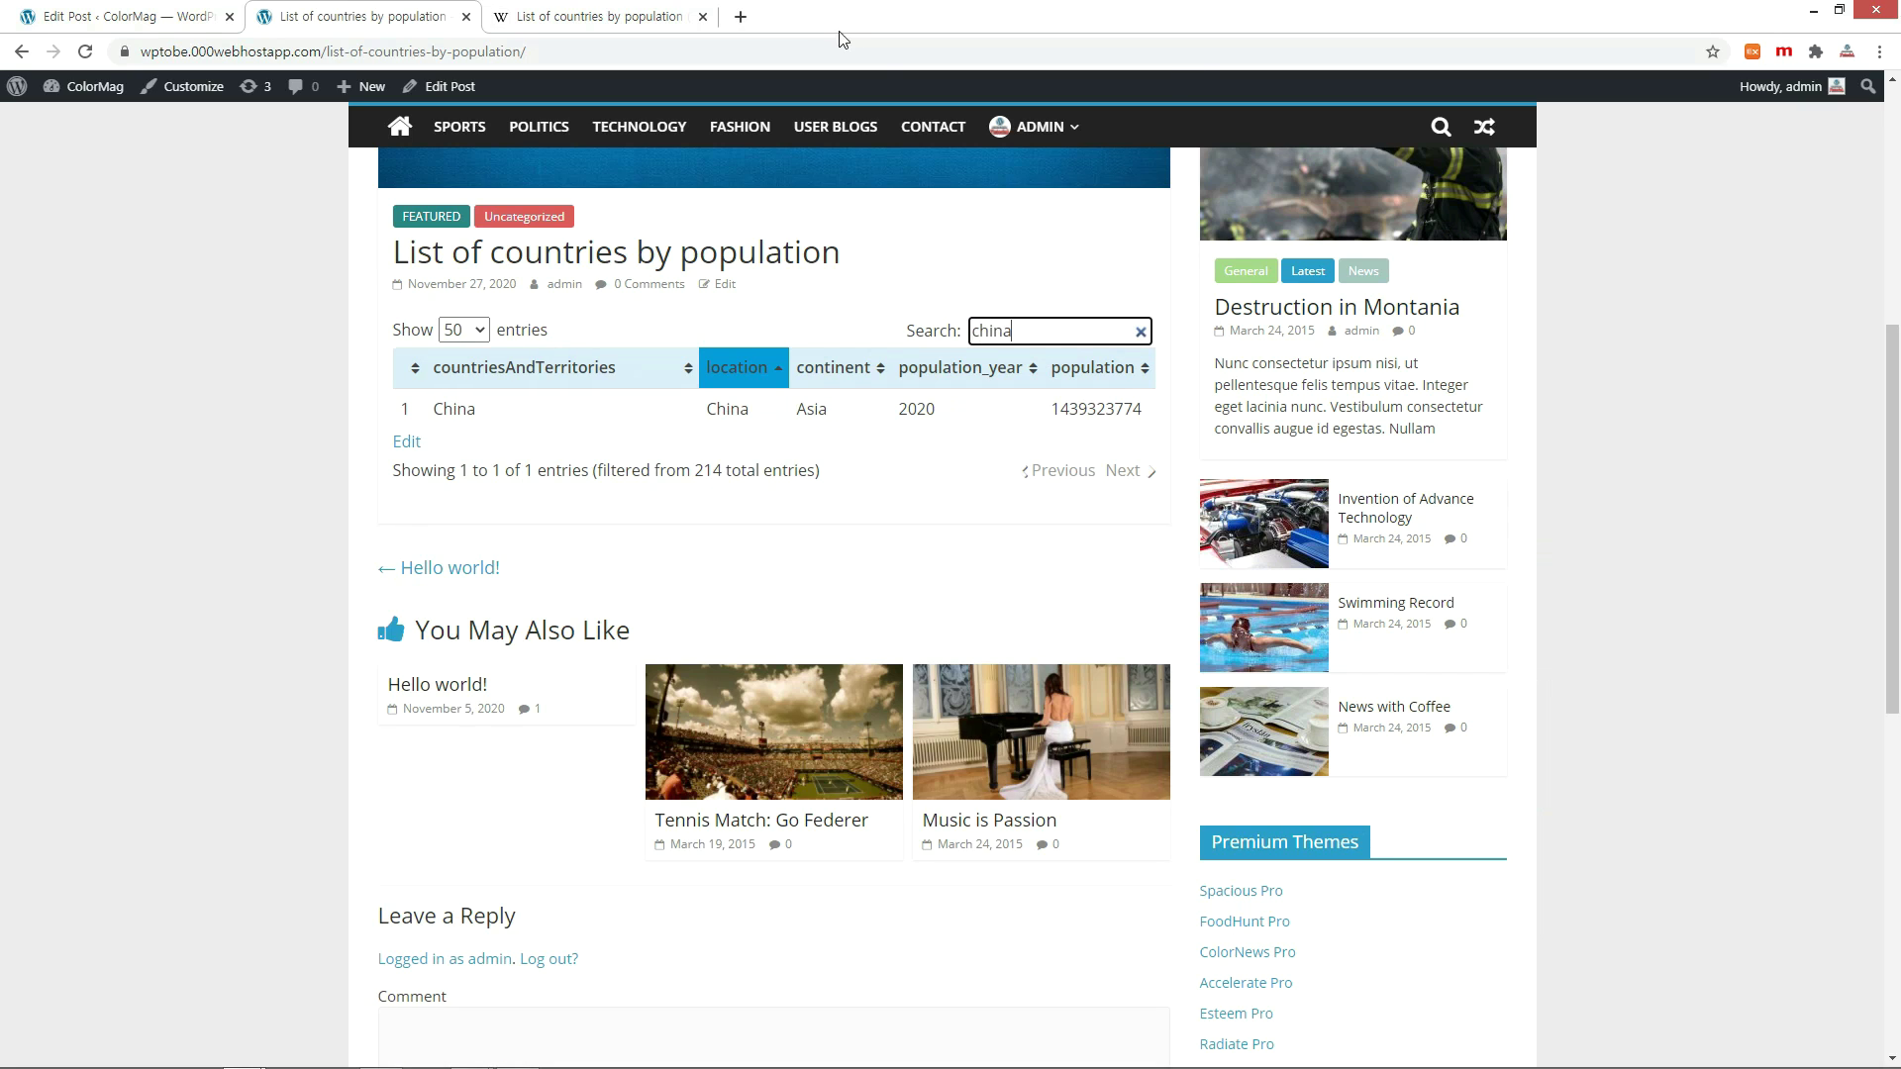